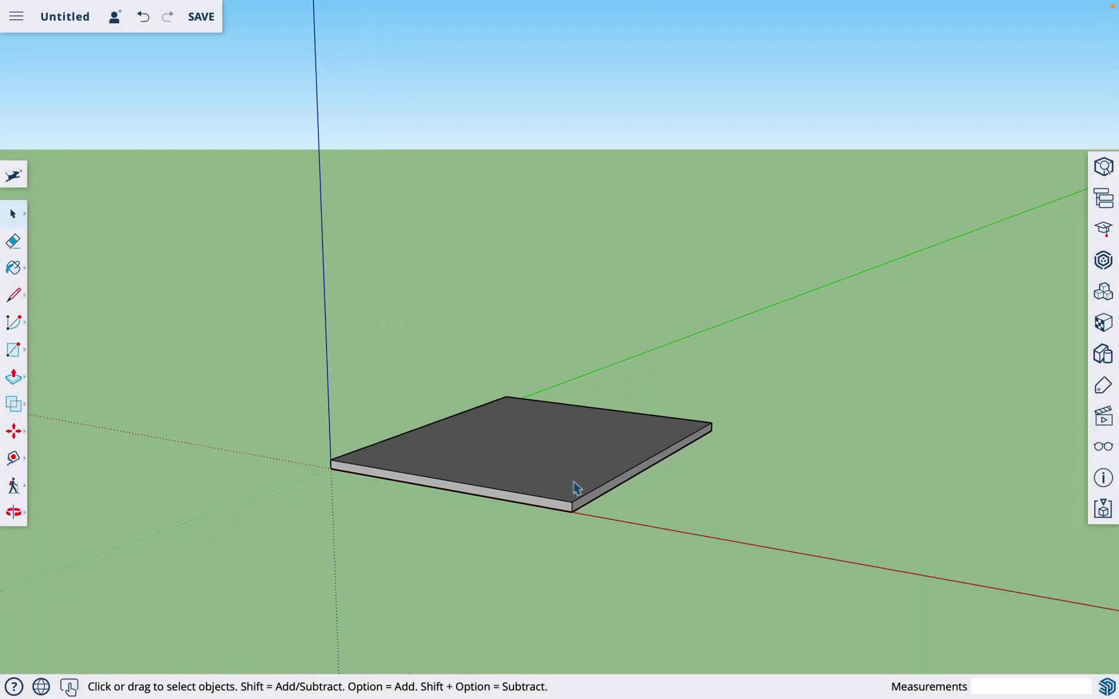
Step: Draw a short vertical line upward from the slab's front top corner
scroll(574, 487, "up", 5)
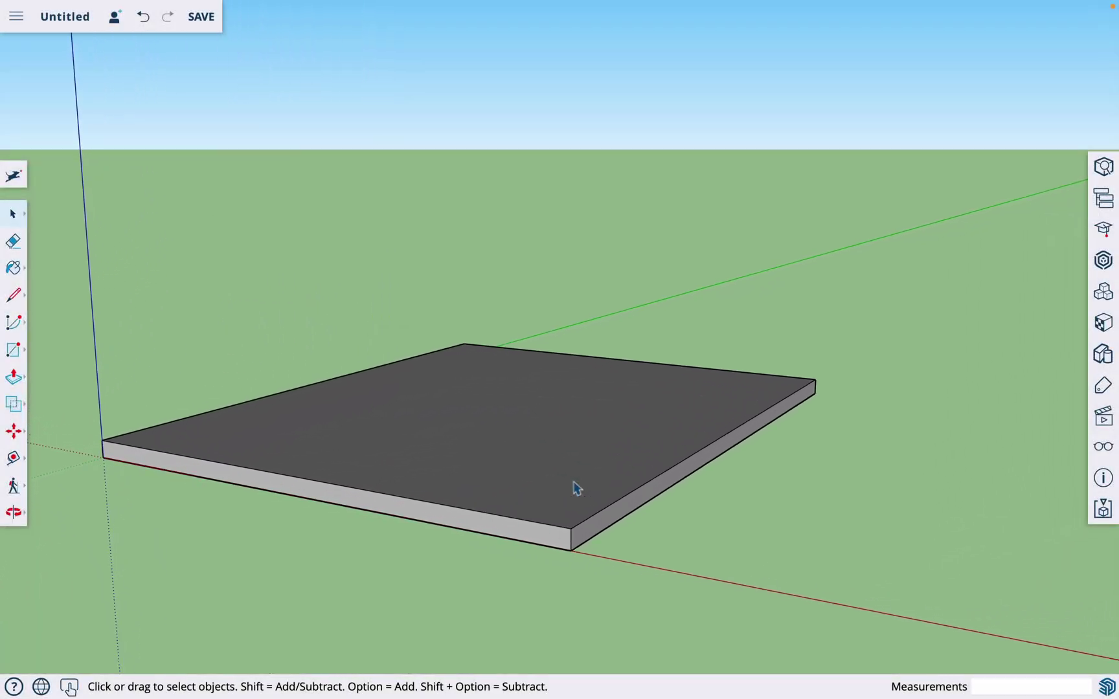
scroll(575, 486, "up", 5)
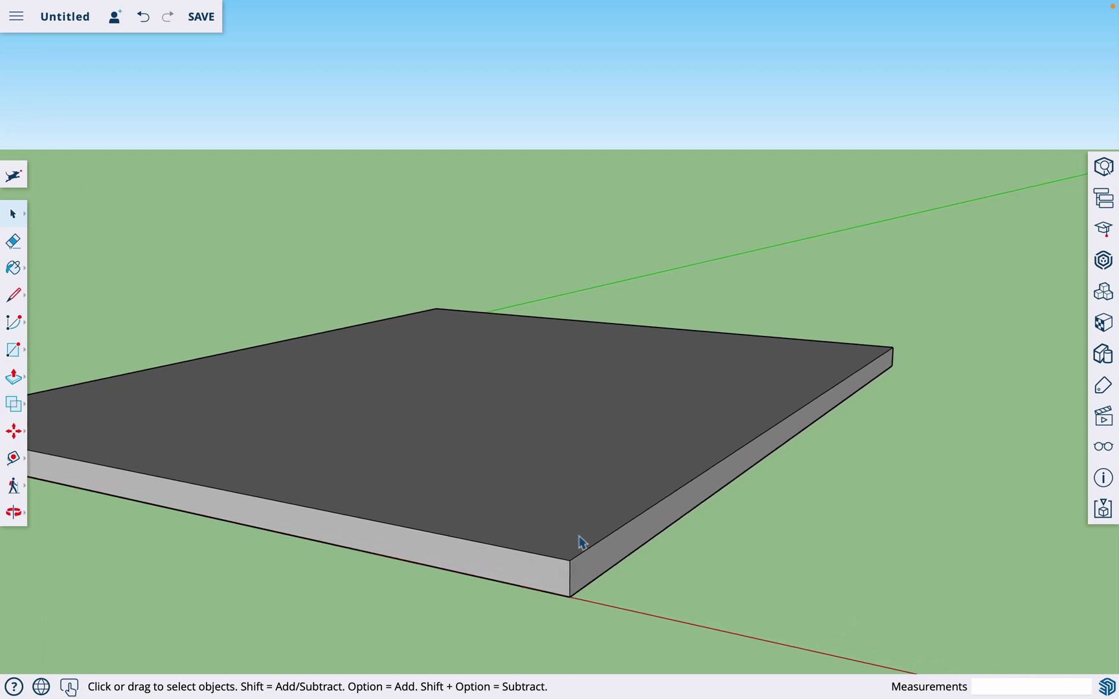
key("l")
left_click(569, 559)
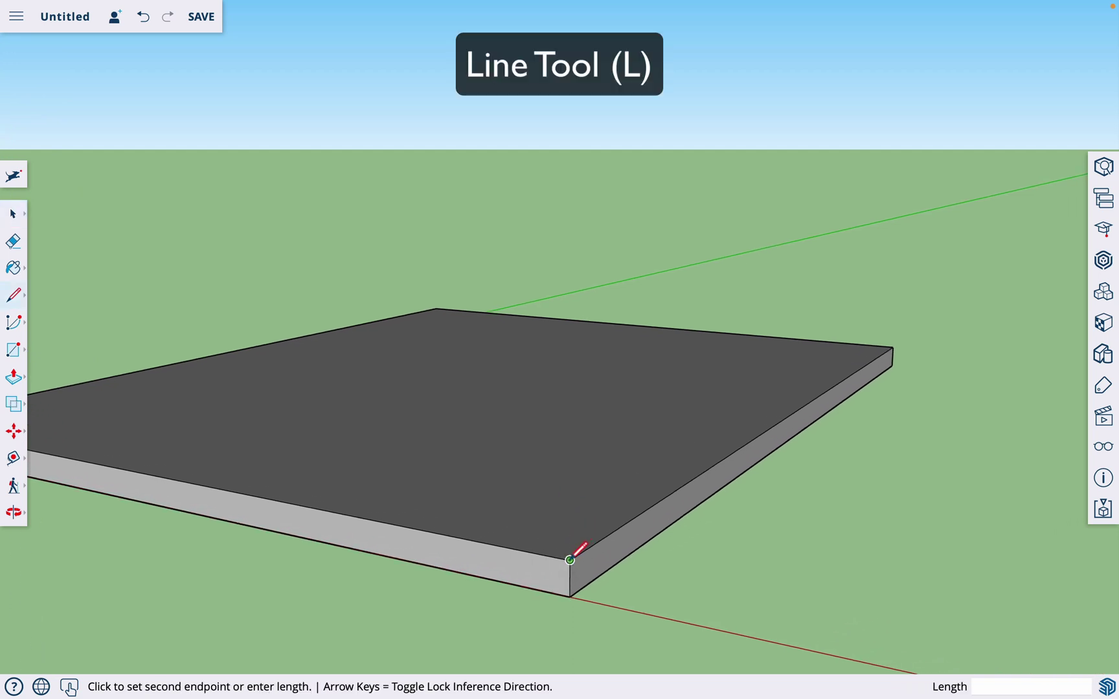
left_click(569, 464)
Step: Try to move the vertical line at the slab's front corner, and undo the resulting distortion of the slab
key("m")
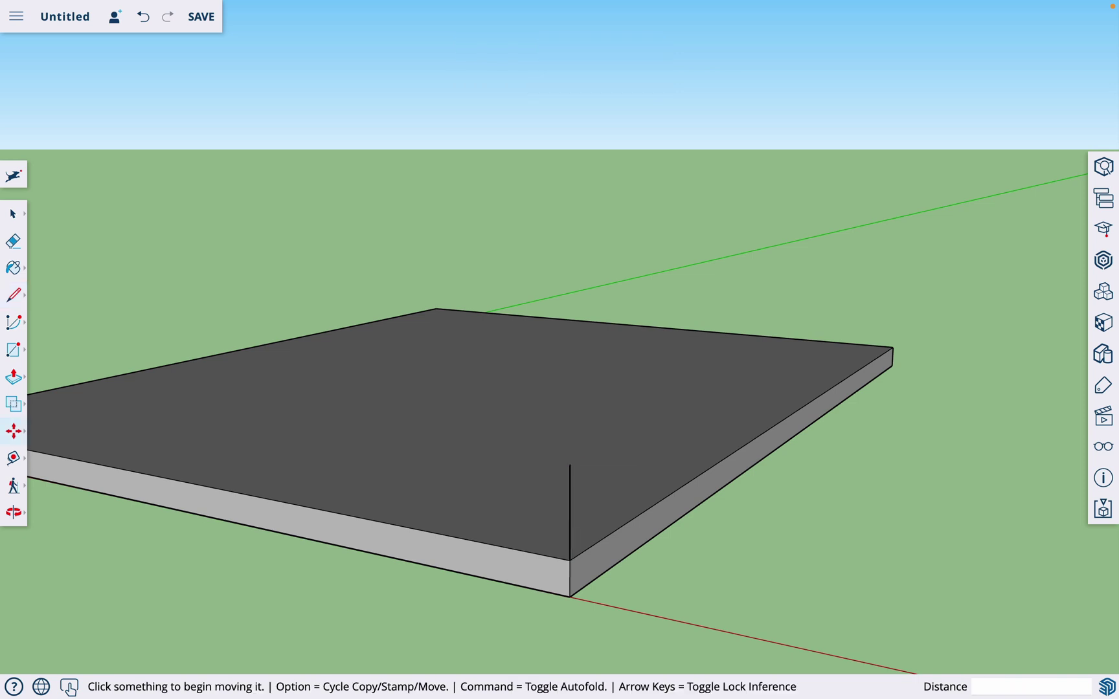
left_click(570, 490)
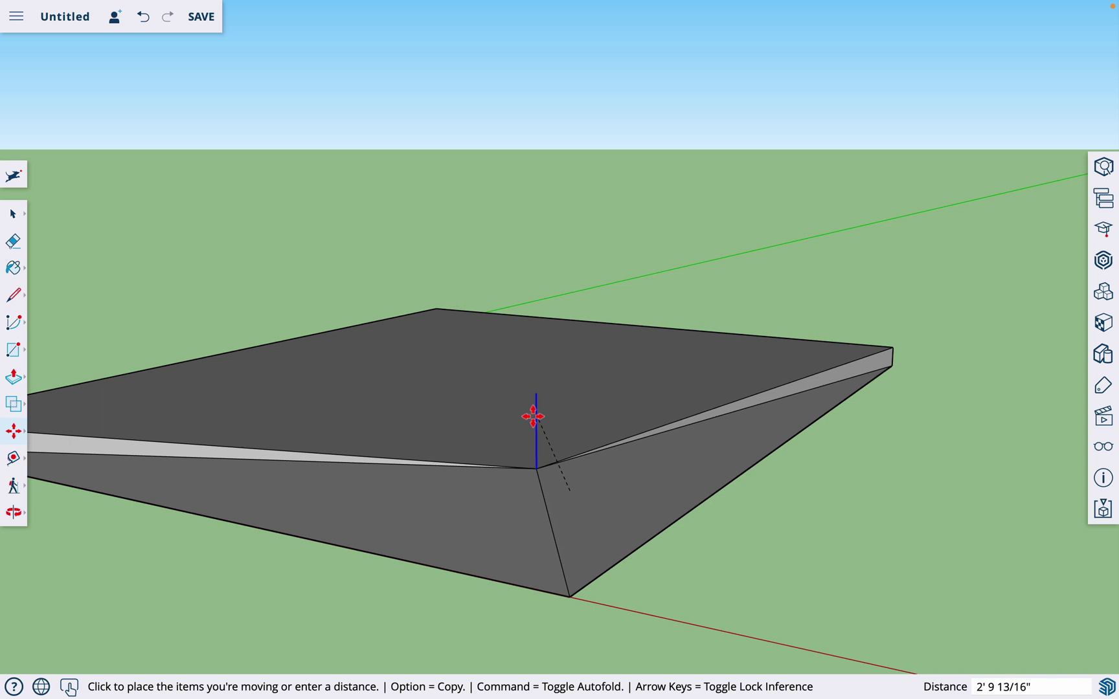
left_click(615, 411)
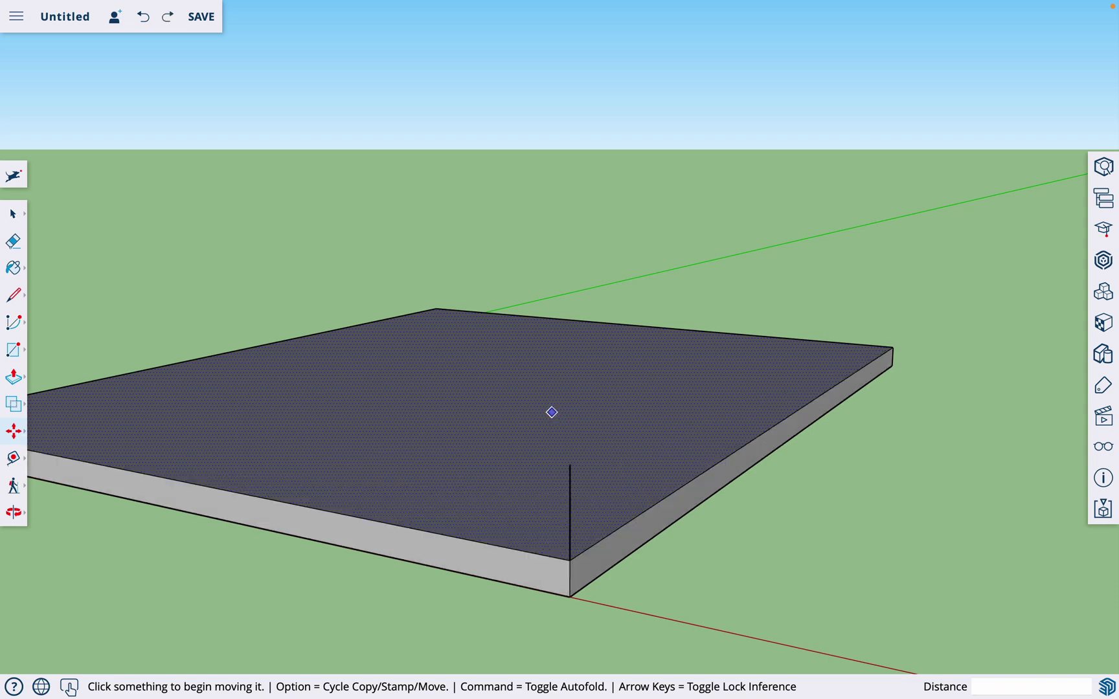
key("super+z")
Step: Erase the vertical line standing on the slab's front corner
key("e")
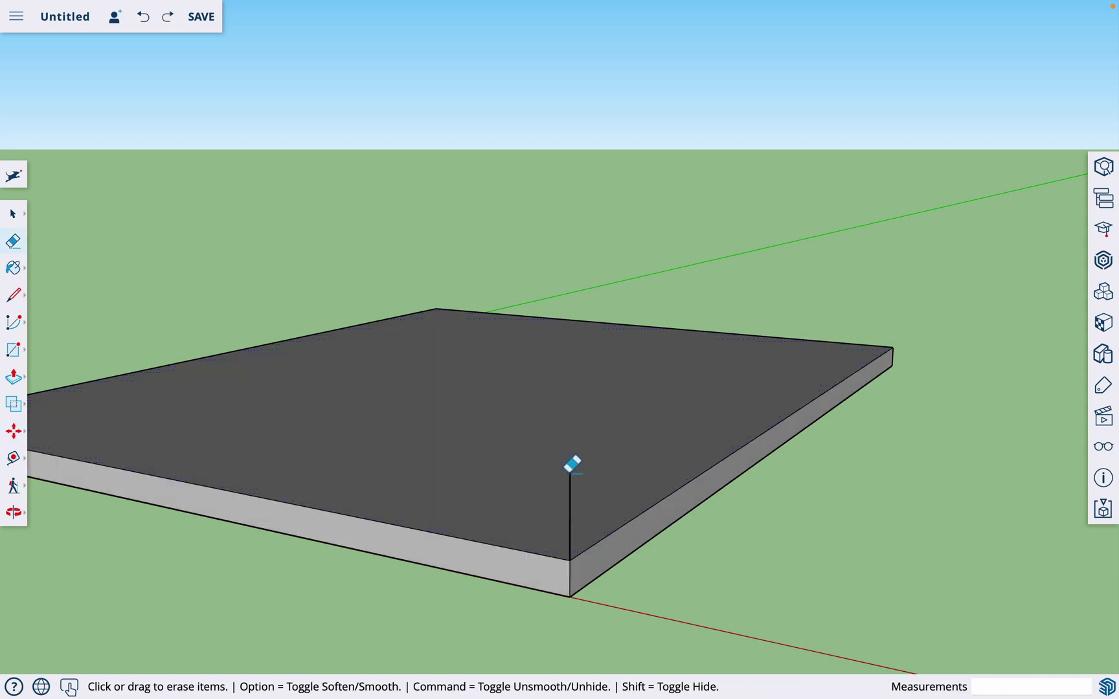
left_click(569, 469)
scroll(579, 482, "down", 5)
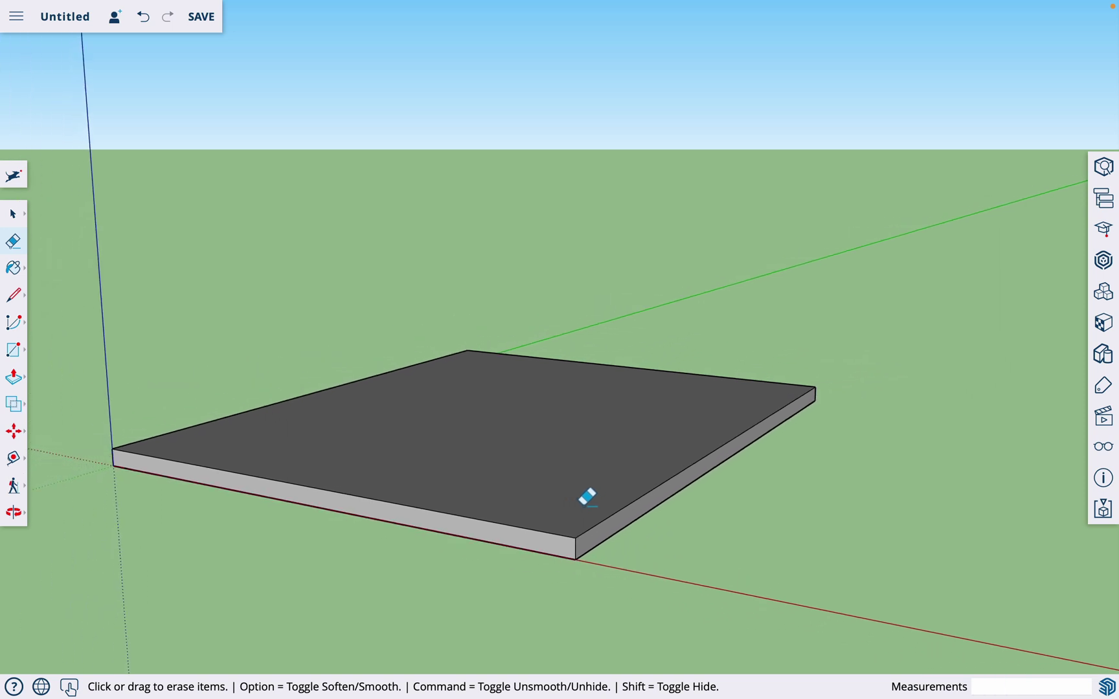
key("space")
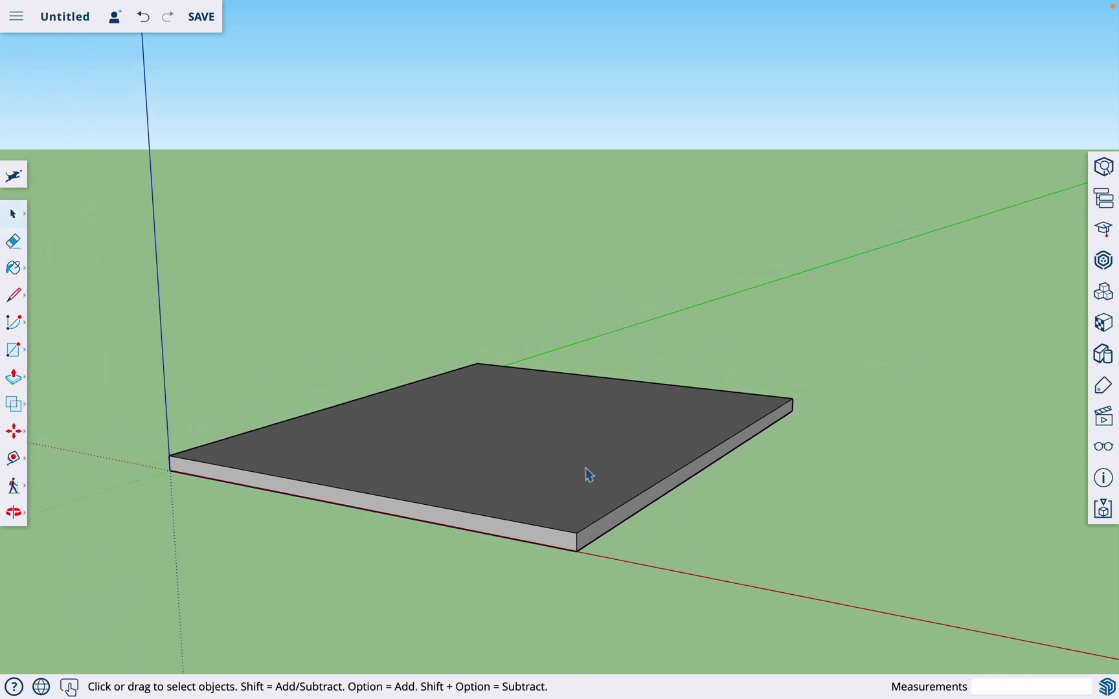
Step: Select all of the slab's connected geometry and make it a component with the definition name slab
left_click_drag(790, 626, 153, 280)
left_click(532, 582)
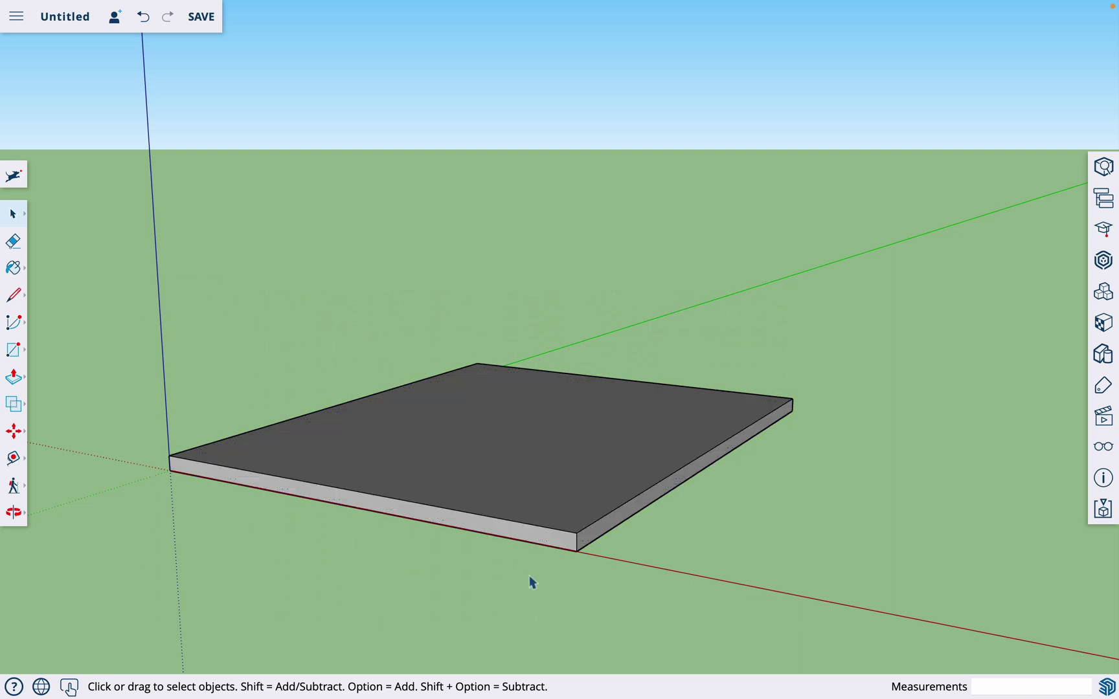
triple_click(560, 448)
scroll(583, 538, "up", 6)
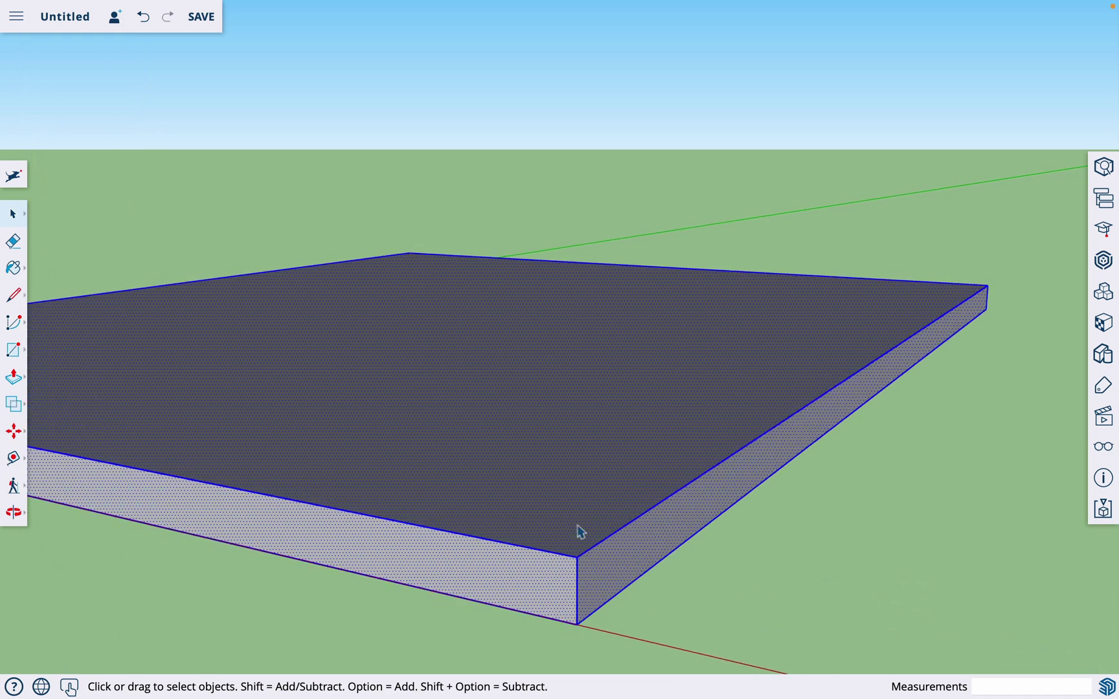
right_click(579, 530)
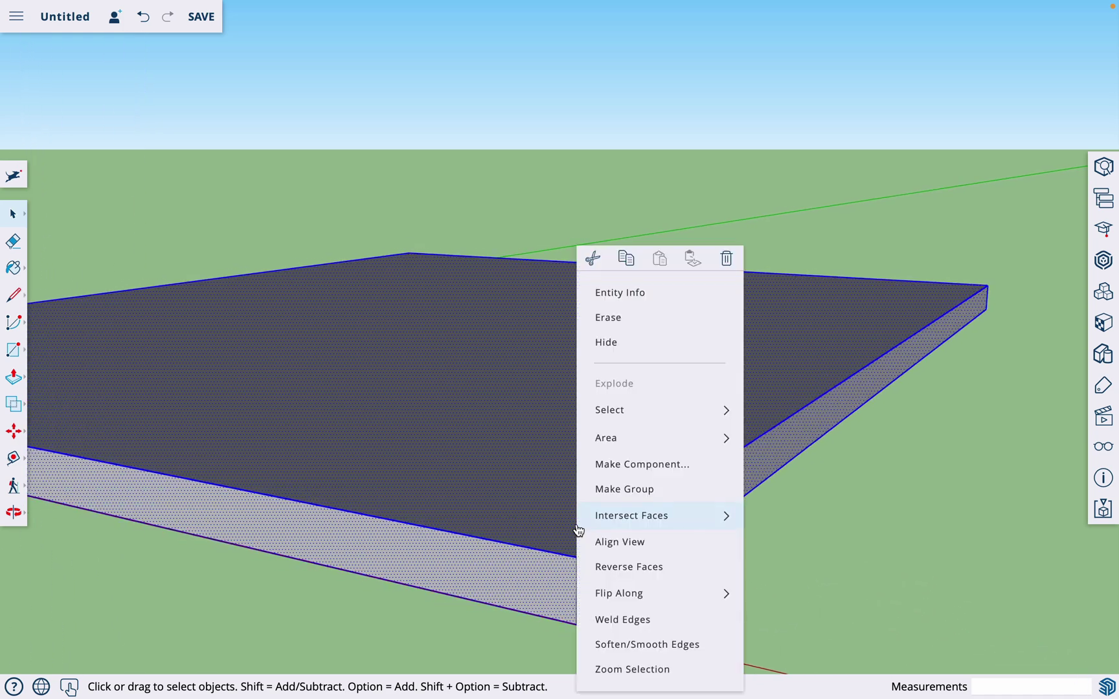
left_click(652, 471)
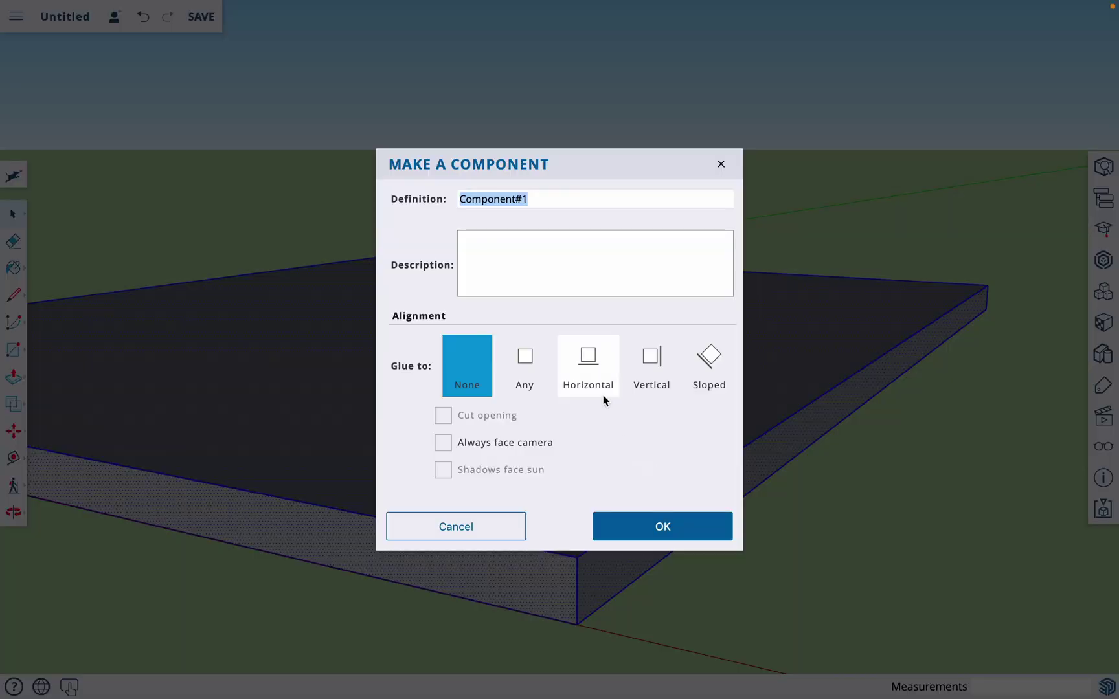
type("slab")
key("Return")
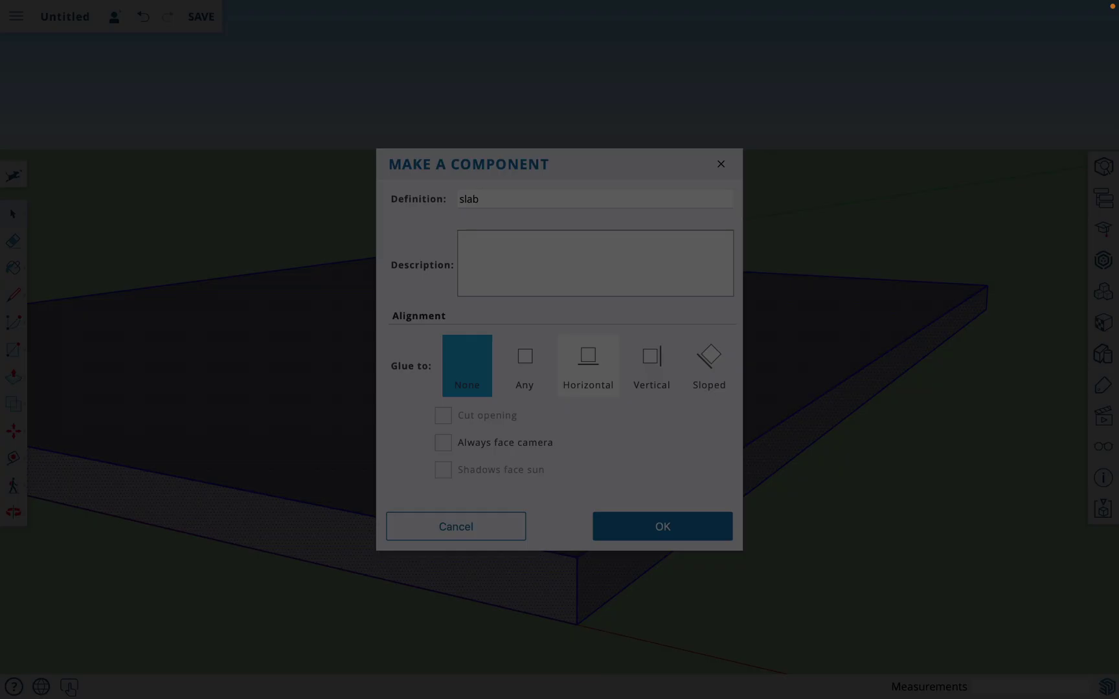
Step: Draw a short vertical test line upward from the front top corner of the slab component
scroll(641, 506, "down", 1)
key("l")
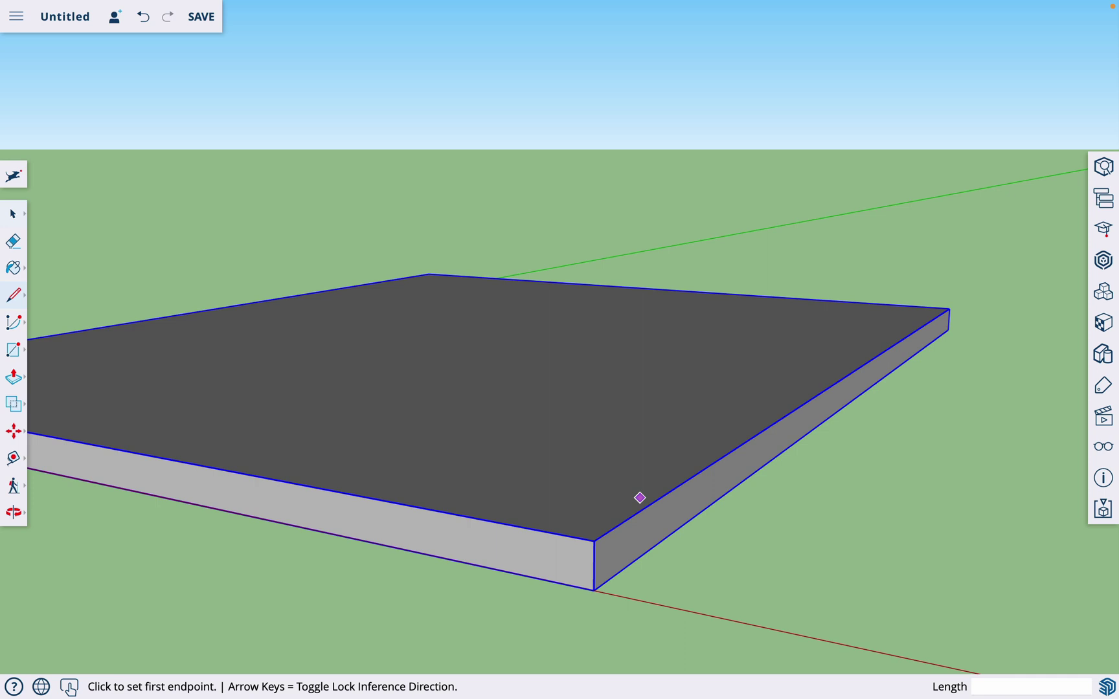
left_click(594, 540)
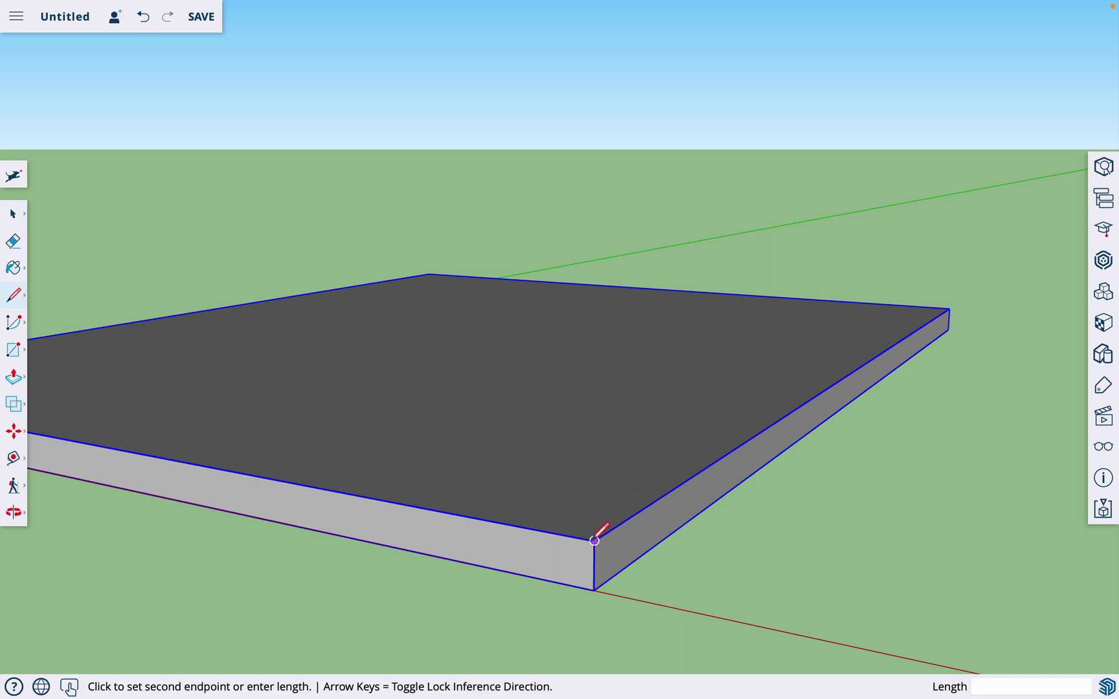
left_click(594, 456)
Step: Move the test line about 5 7/16" away from the slab component's corner, and undo the move
key("m")
key("space")
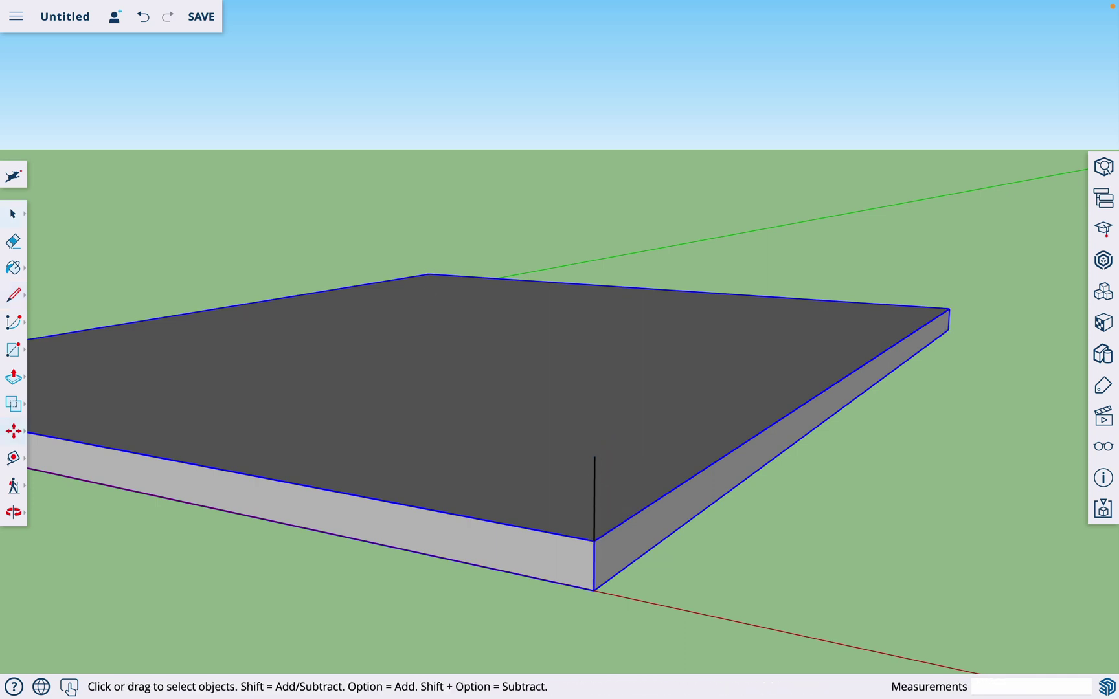
left_click(594, 496)
key("m")
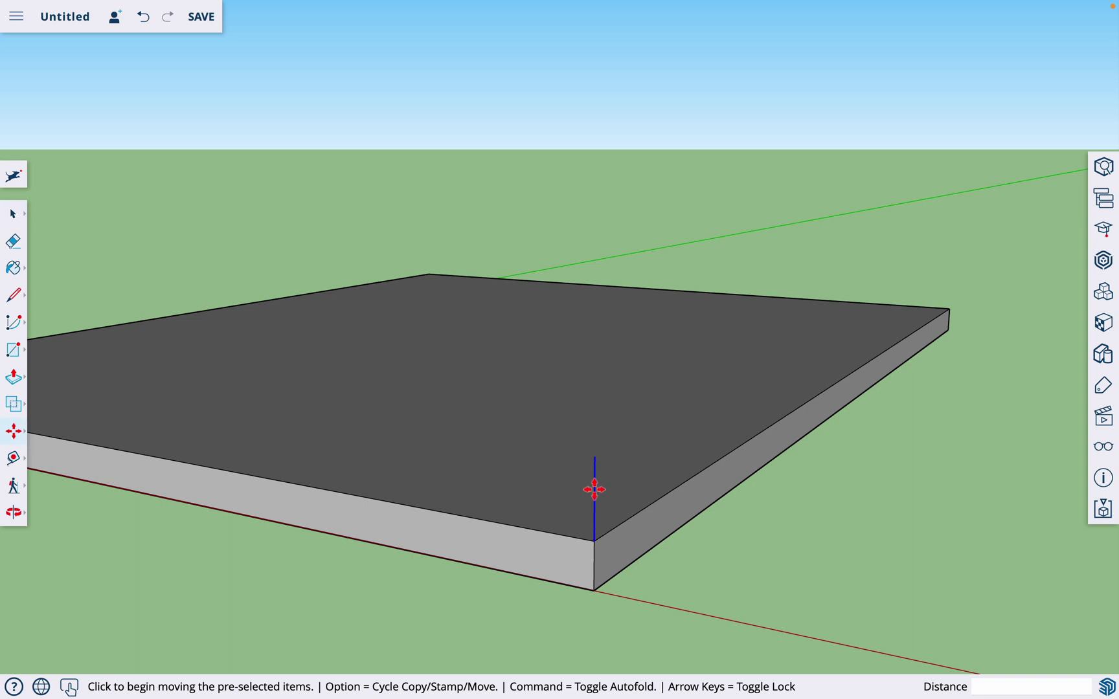
left_click(594, 490)
left_click(600, 420)
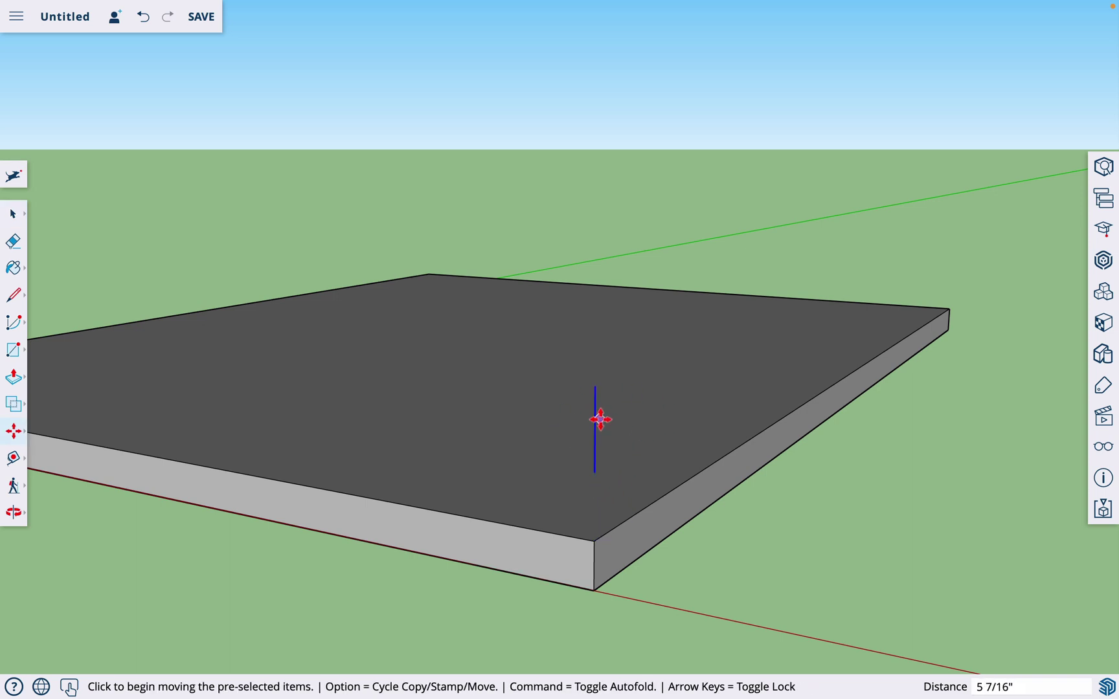
key("super+z")
Step: Delete the test line from the slab component's front corner
key("space")
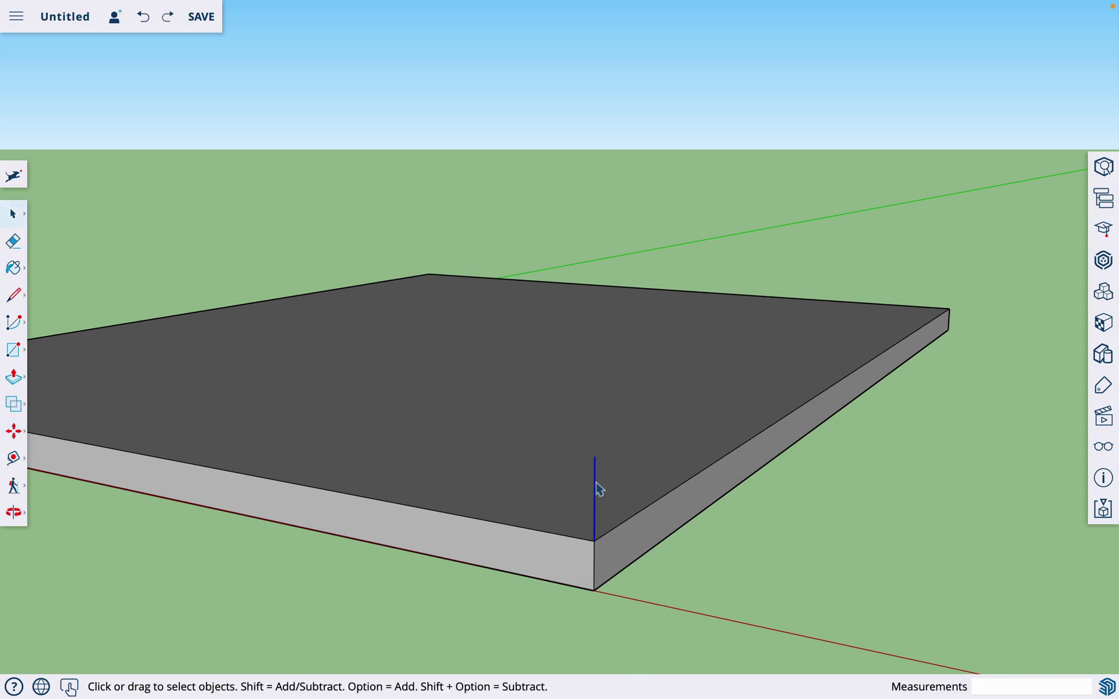
key("Delete")
scroll(652, 473, "down", 2)
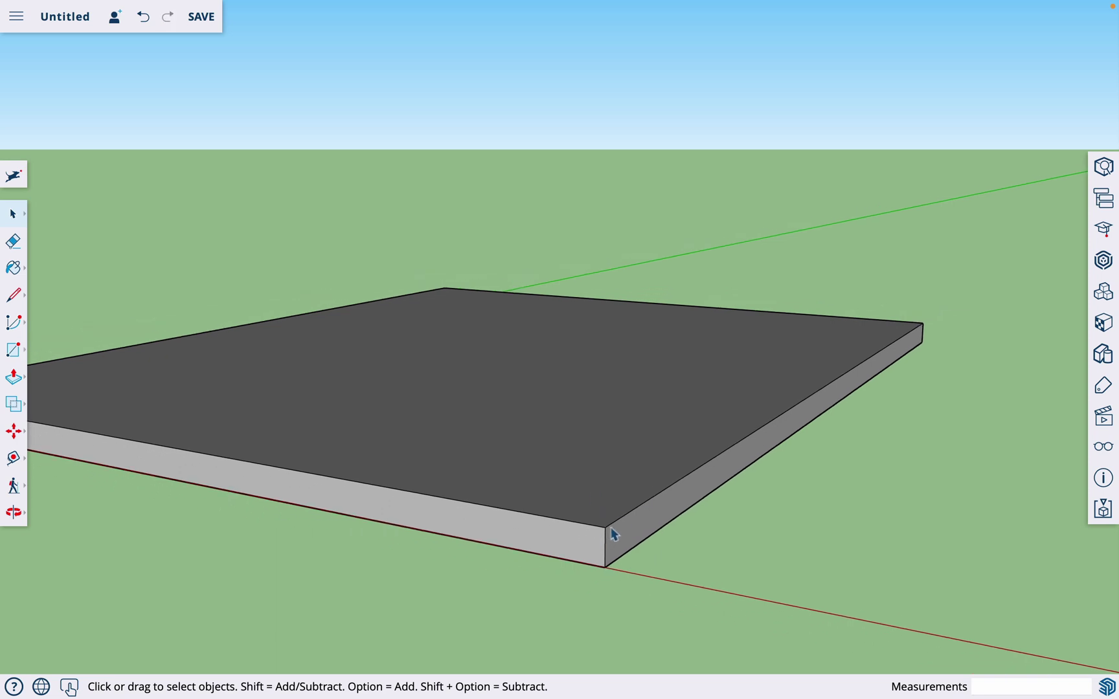
Step: Draw a closed upright rectangle on the slab's front top corner, 1.5" high and 3.5" wide along the red axis
scroll(613, 534, "up", 2)
scroll(597, 549, "up", 3)
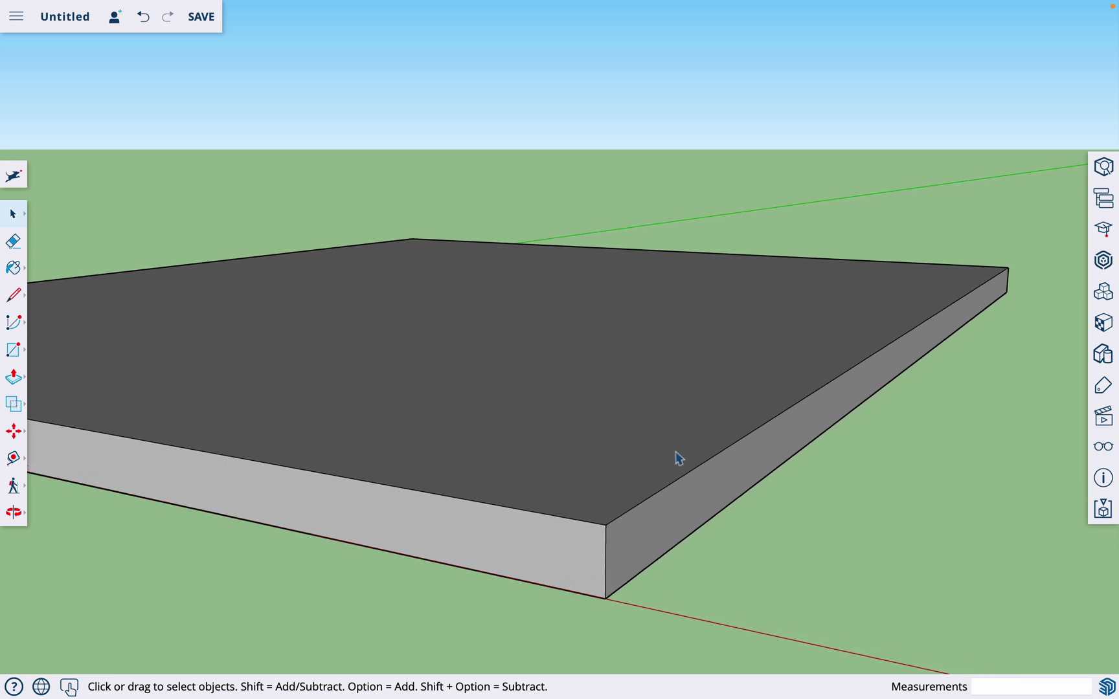
key("l")
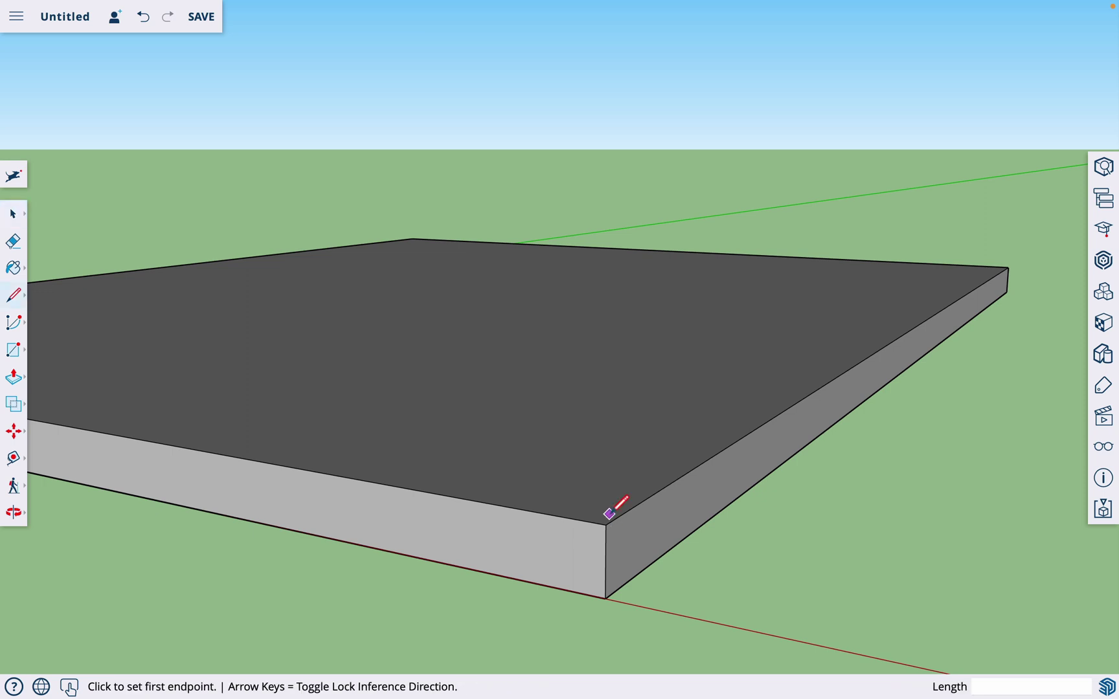
scroll(608, 515, "up", 2)
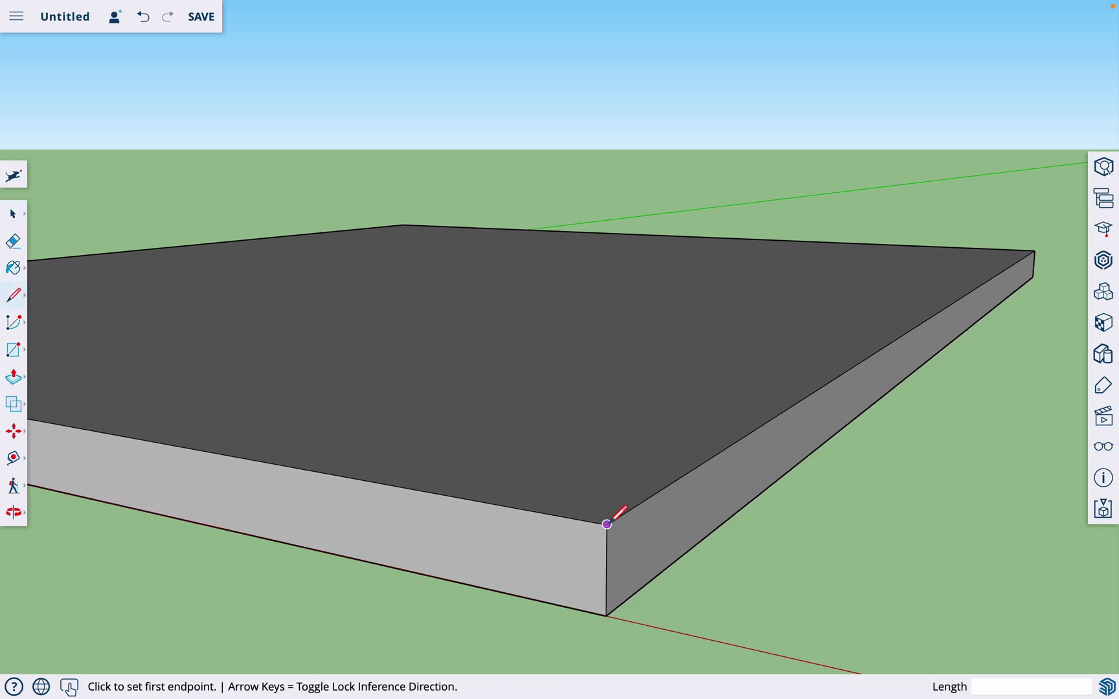
left_click(606, 524)
type("1.5")
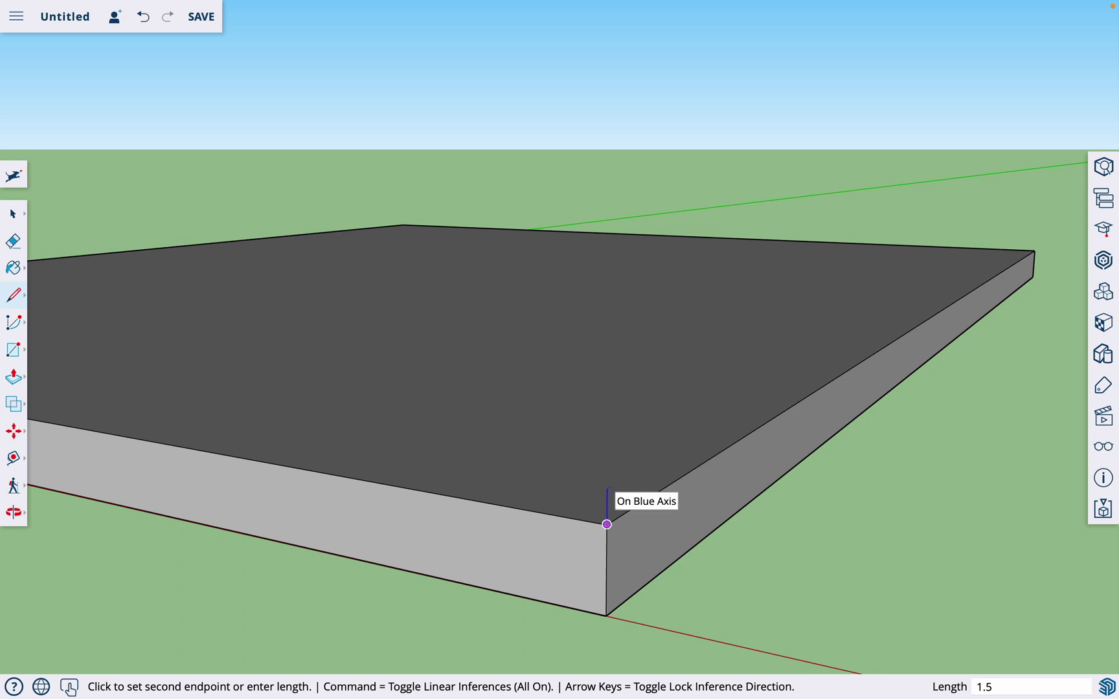
key("Return")
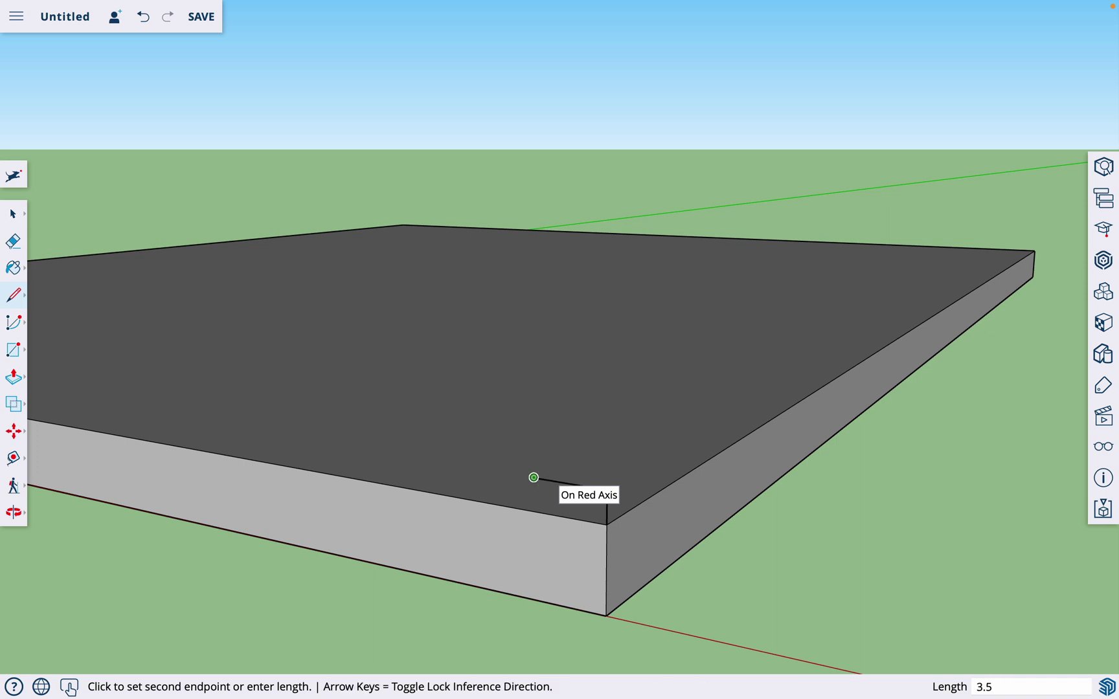
key("Return")
left_click(534, 511)
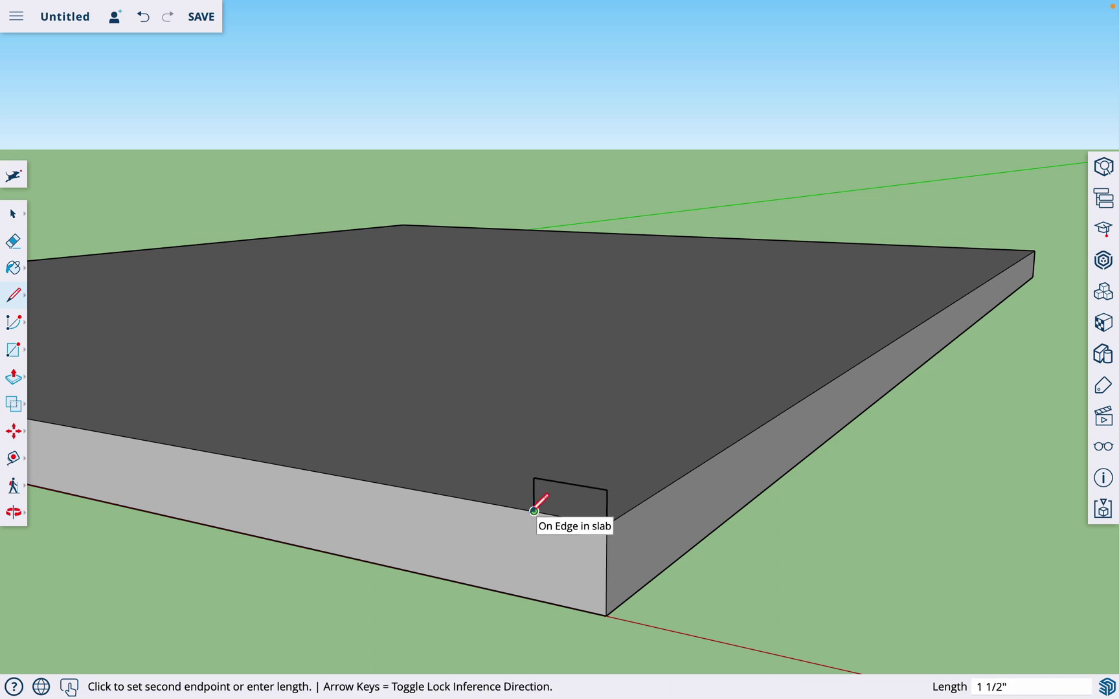
left_click(605, 523)
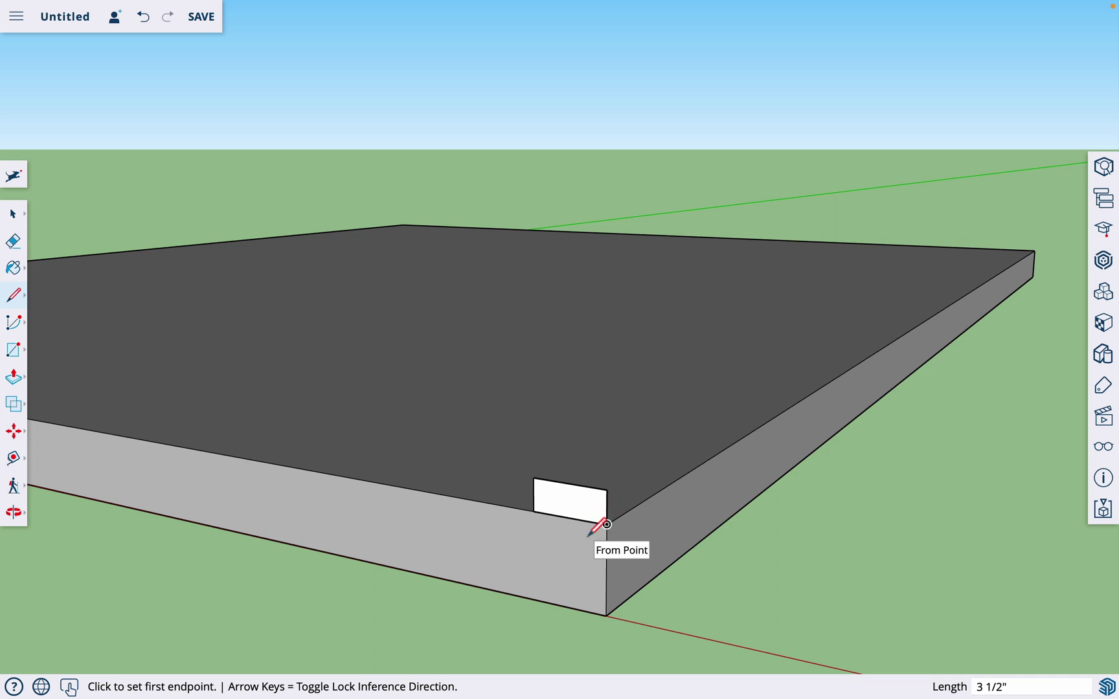
Step: Push/Pull the small rectangular profile about 11 1/4" along the slab's side edge, and undo the extrusion
key("o")
left_click_drag(602, 532, 517, 556)
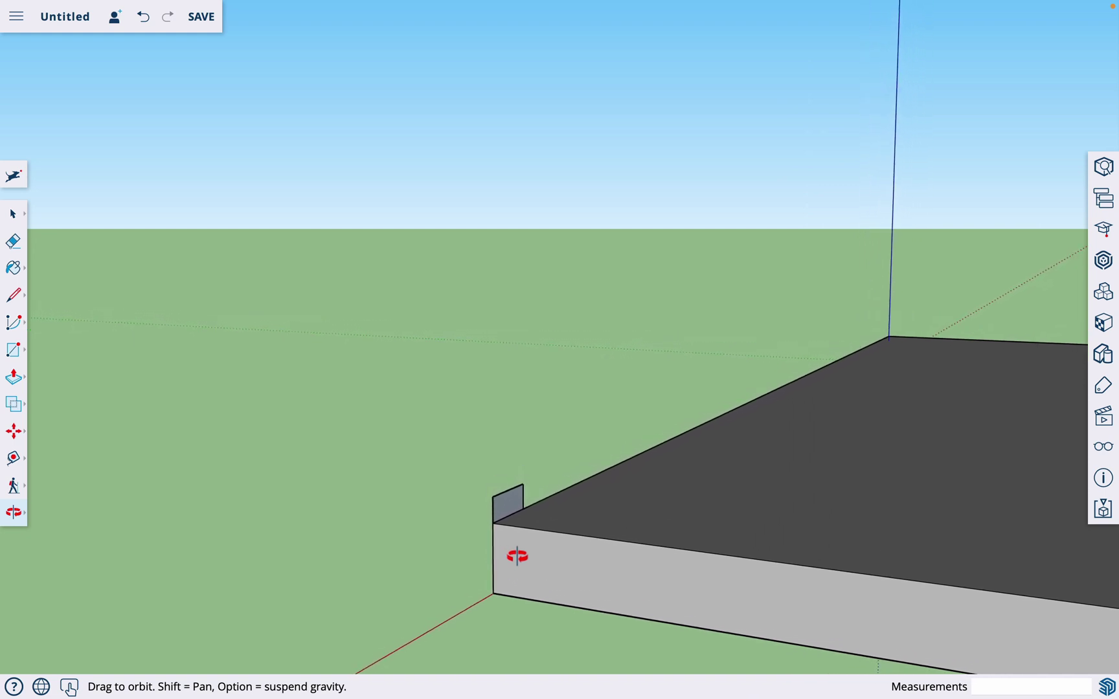
key("p")
left_click(512, 516)
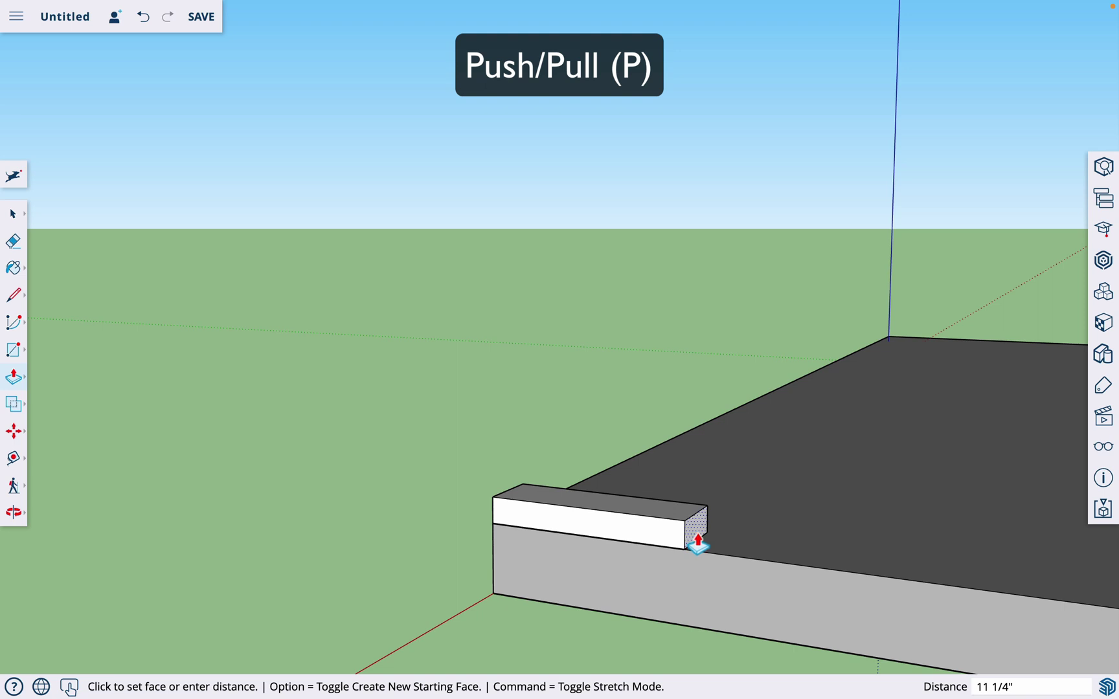
left_click(697, 542)
key("super+z")
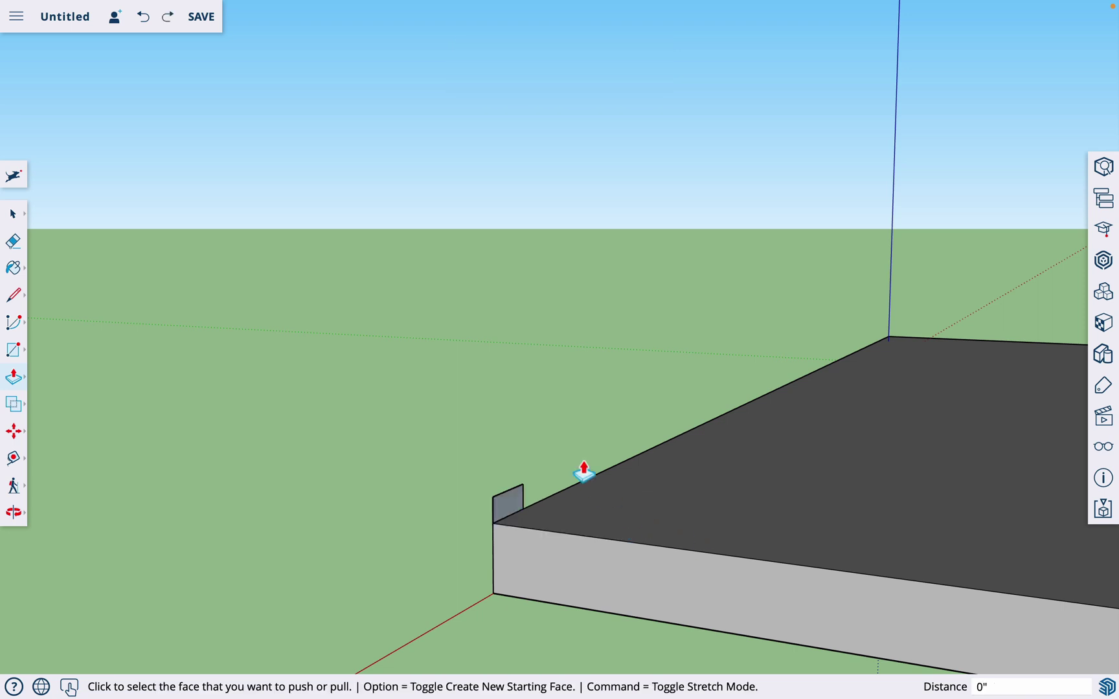
Step: Paint the small upright profile face with the Formica Laminate Light material from the Synthetic Surfaces collection
key("space")
key("b")
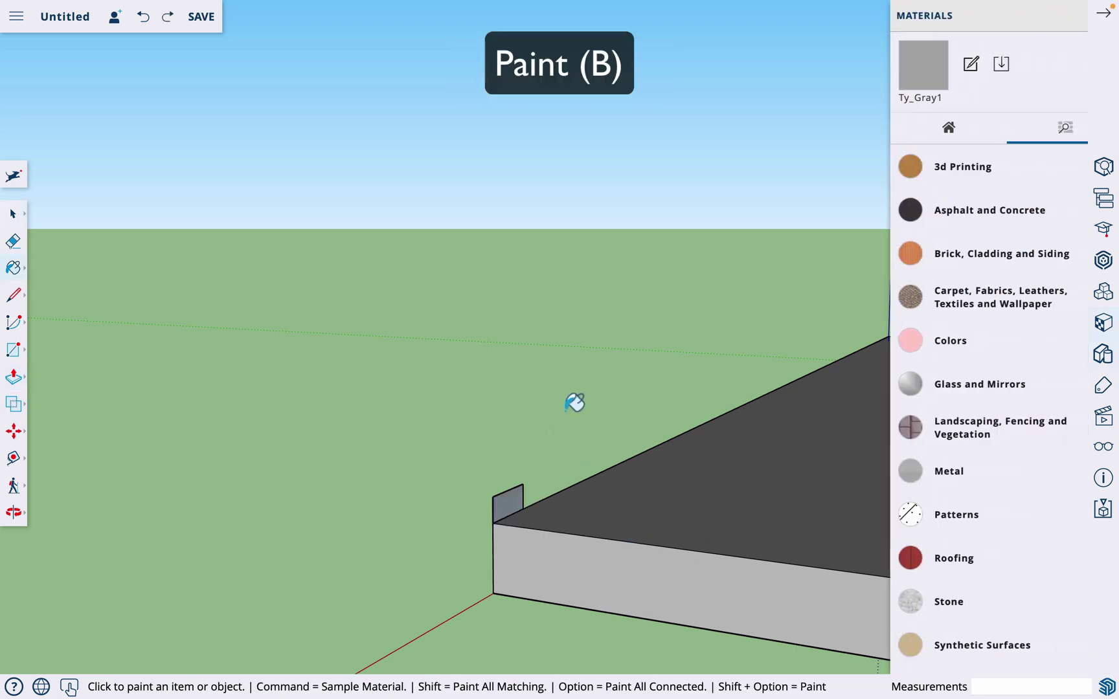
scroll(1010, 267, "down", 5)
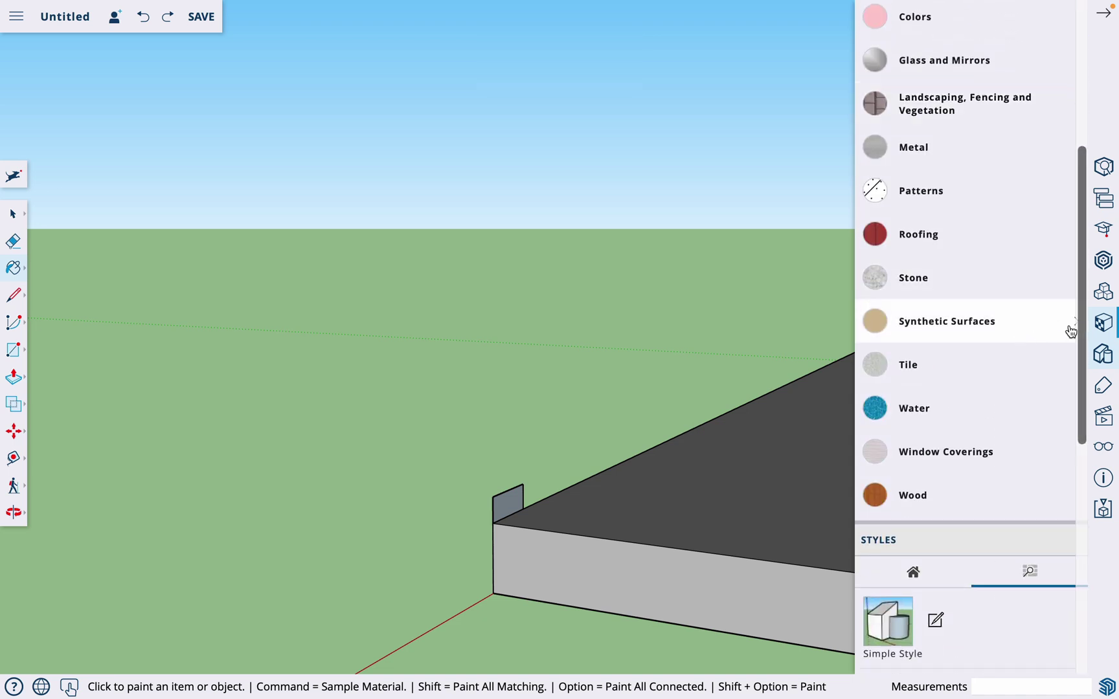
left_click(1066, 330)
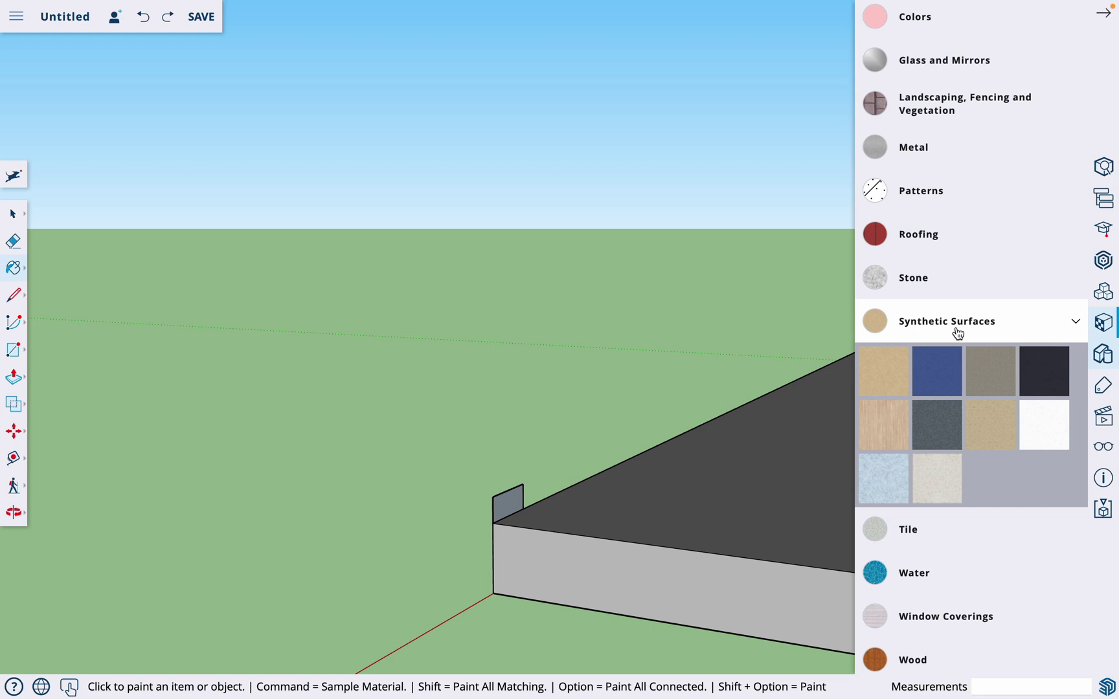
left_click(884, 415)
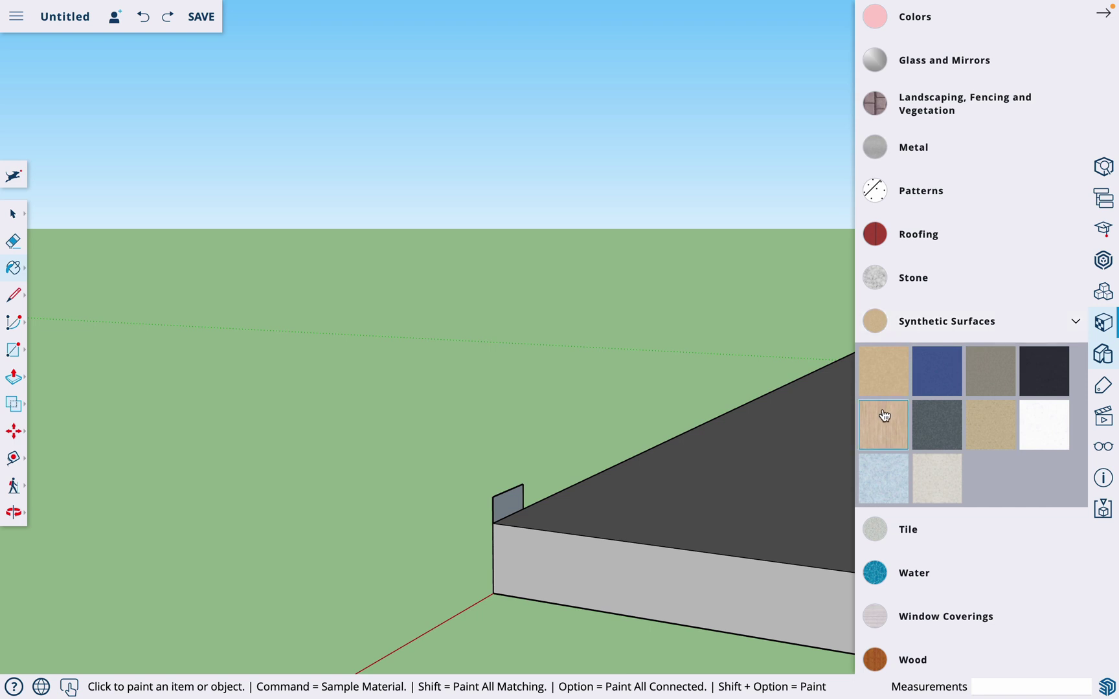
left_click(514, 495)
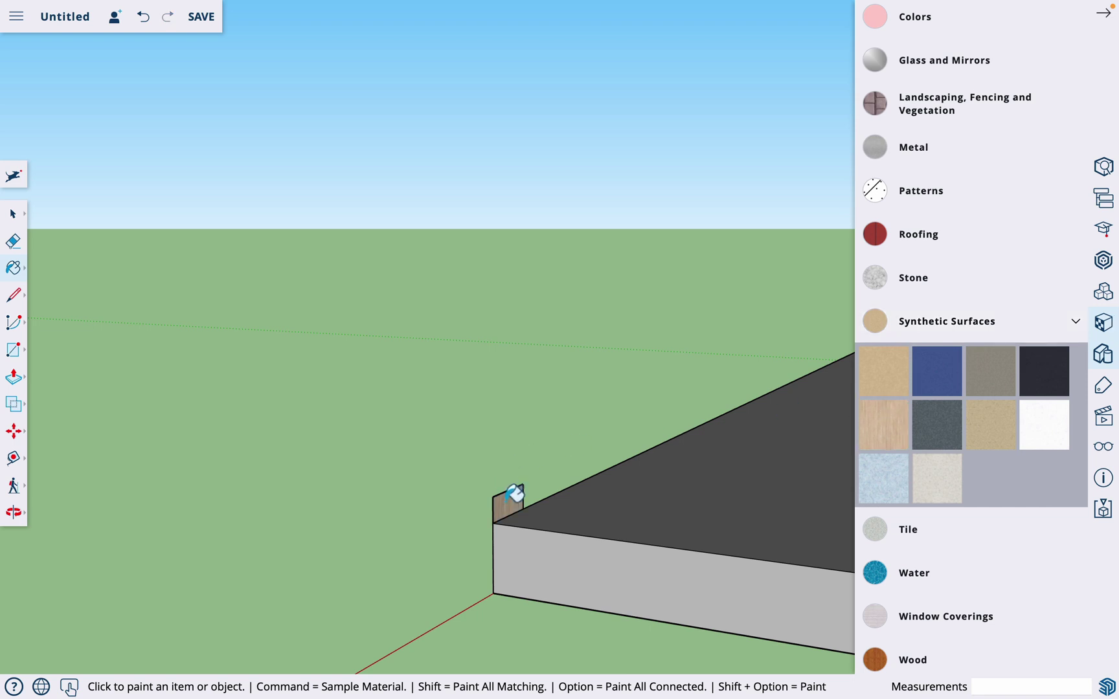
left_click(1102, 13)
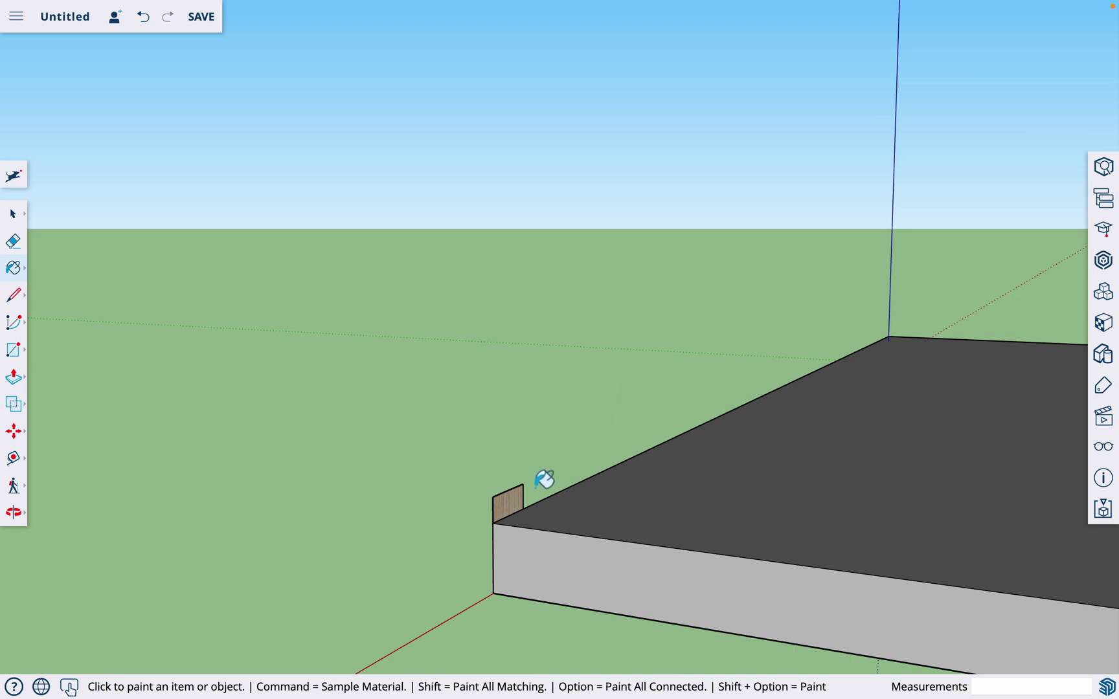
Step: Push/Pull the painted profile 12' along the slab's side edge
key("p")
left_click(515, 511)
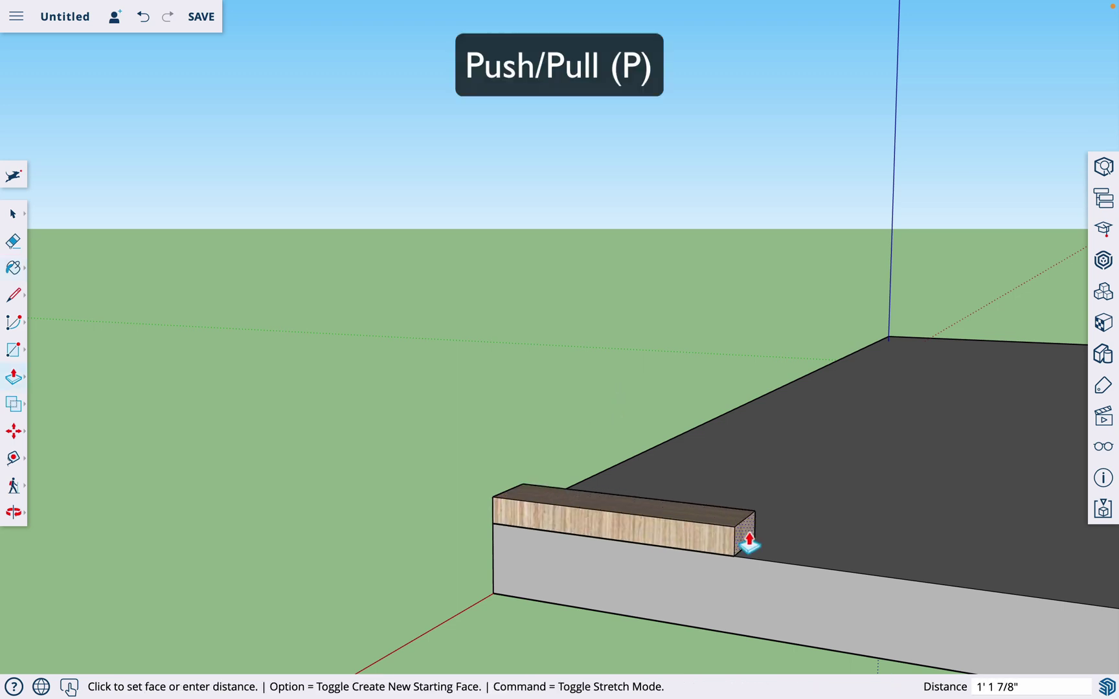
left_click(749, 541)
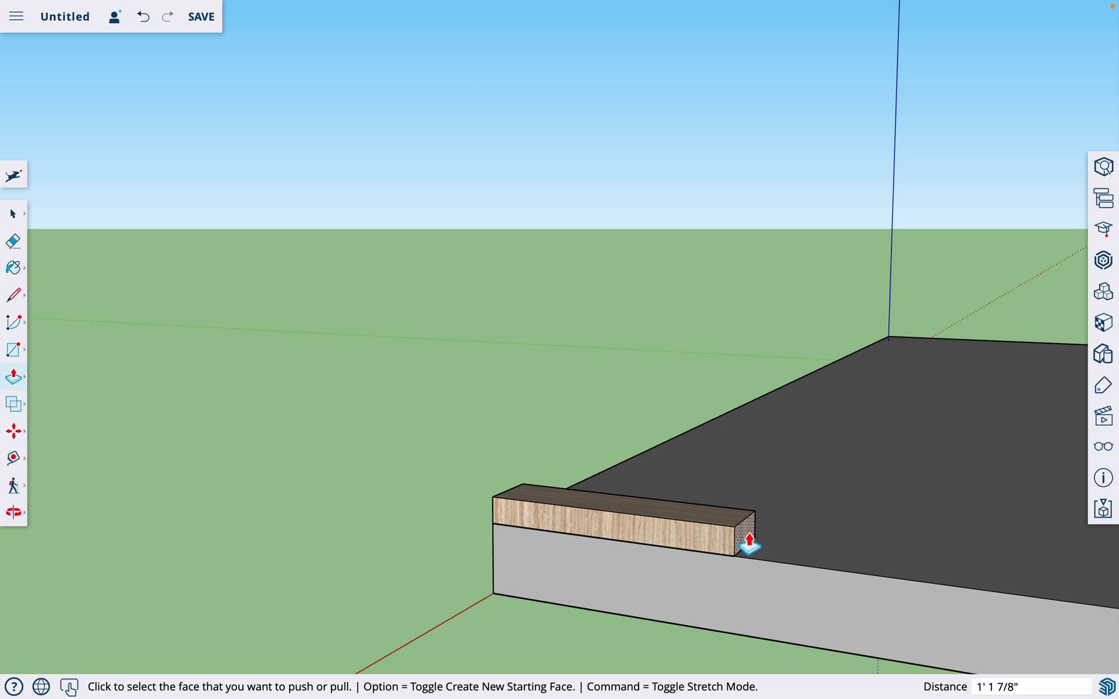
type("12")
key("Return")
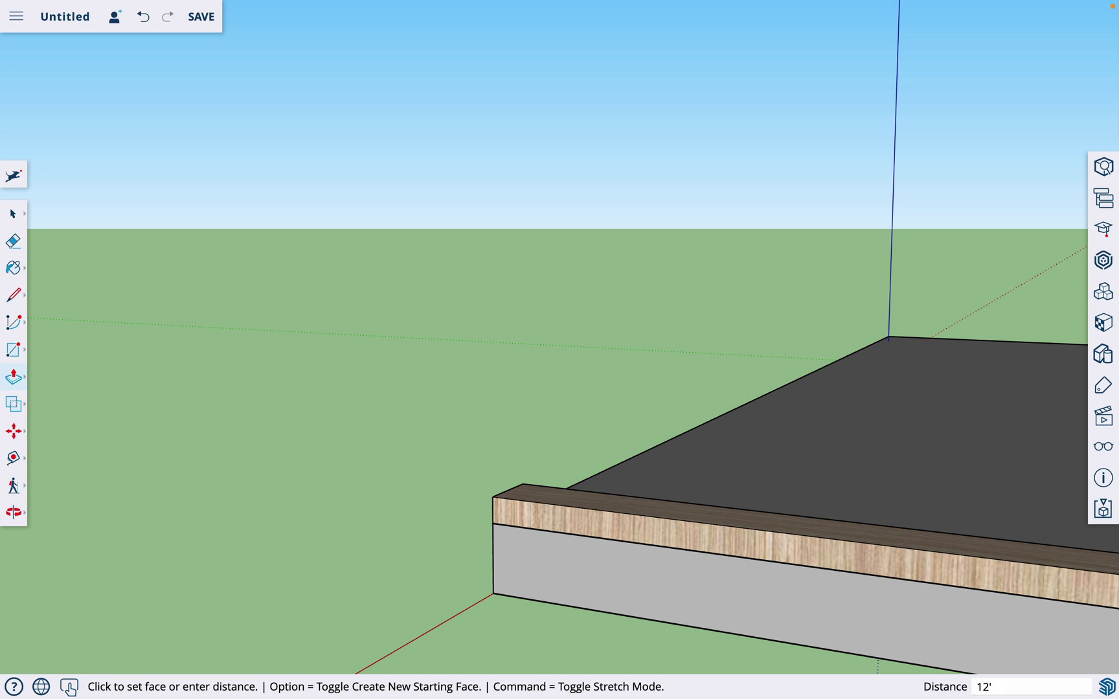
Step: Make the entire long wood member on the slab's edge a component with the definition "top/bottom plate"
key("o")
left_click_drag(559, 615, 947, 582)
left_click_drag(1008, 445, 916, 447)
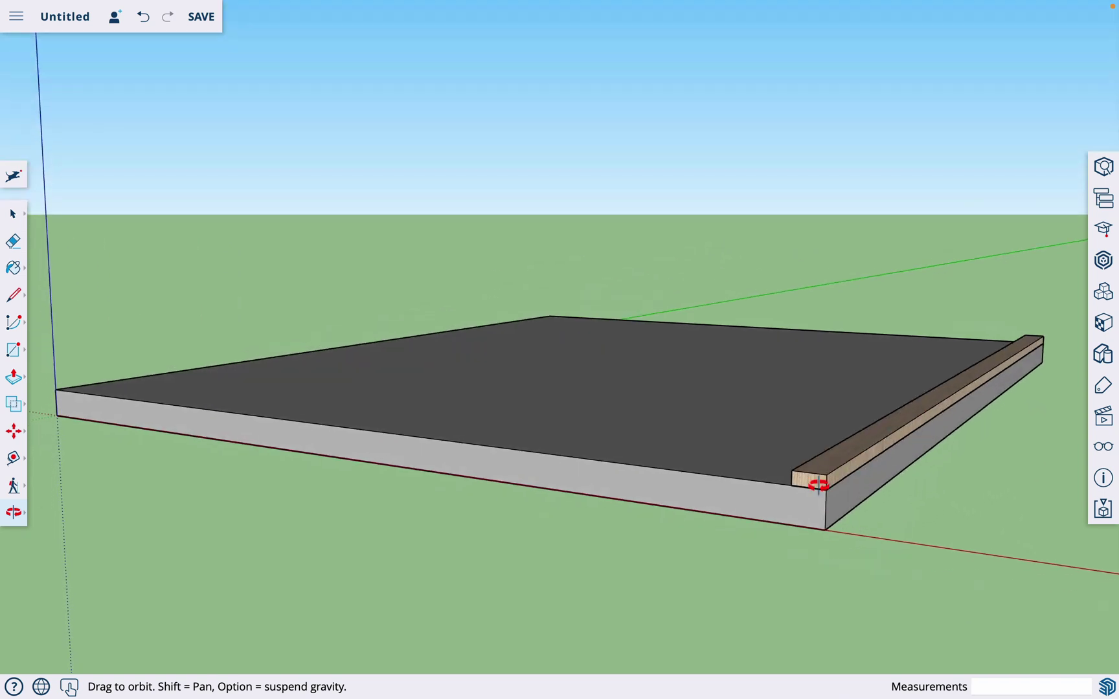
left_click_drag(814, 482, 779, 539)
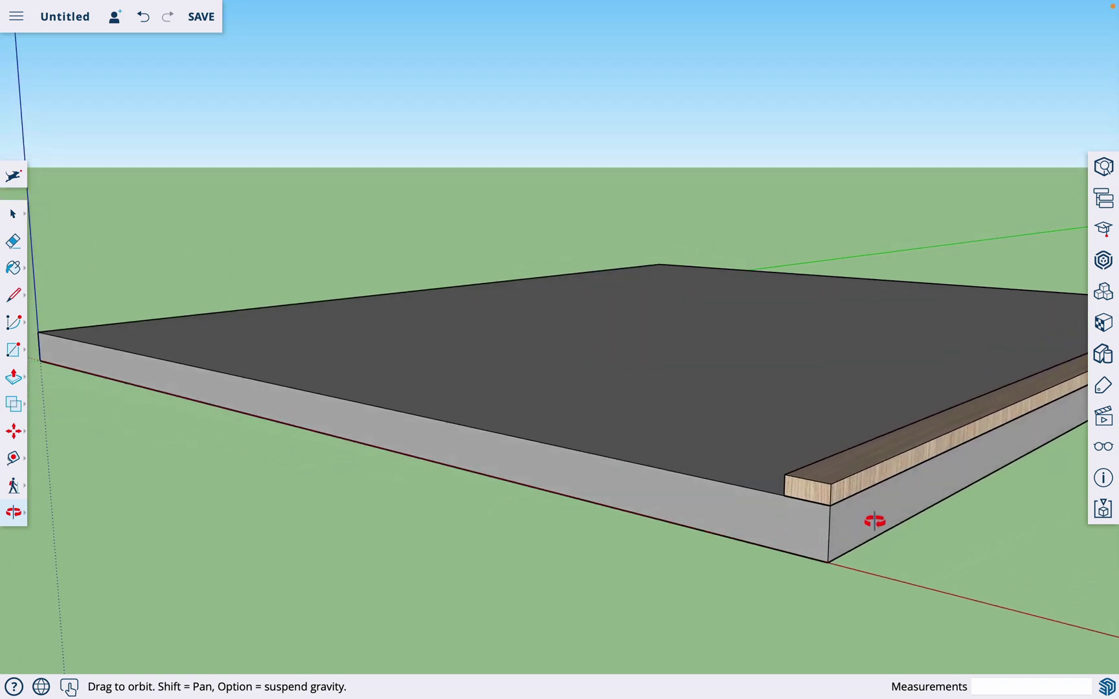
left_click_drag(874, 521, 874, 521)
key("space")
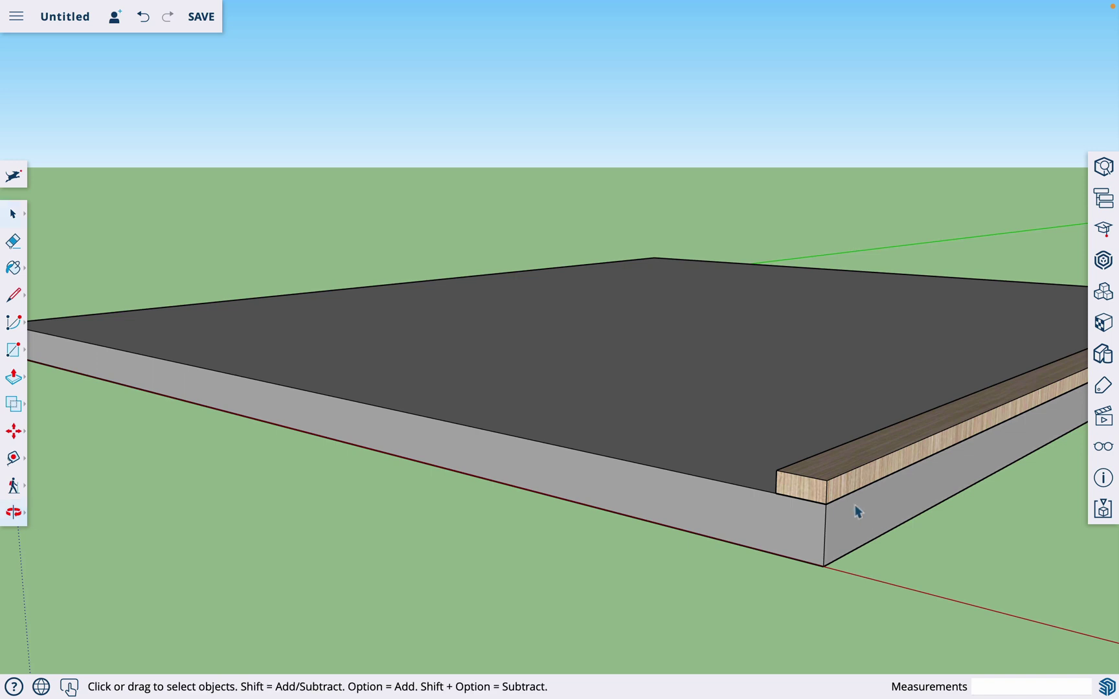
triple_click(836, 471)
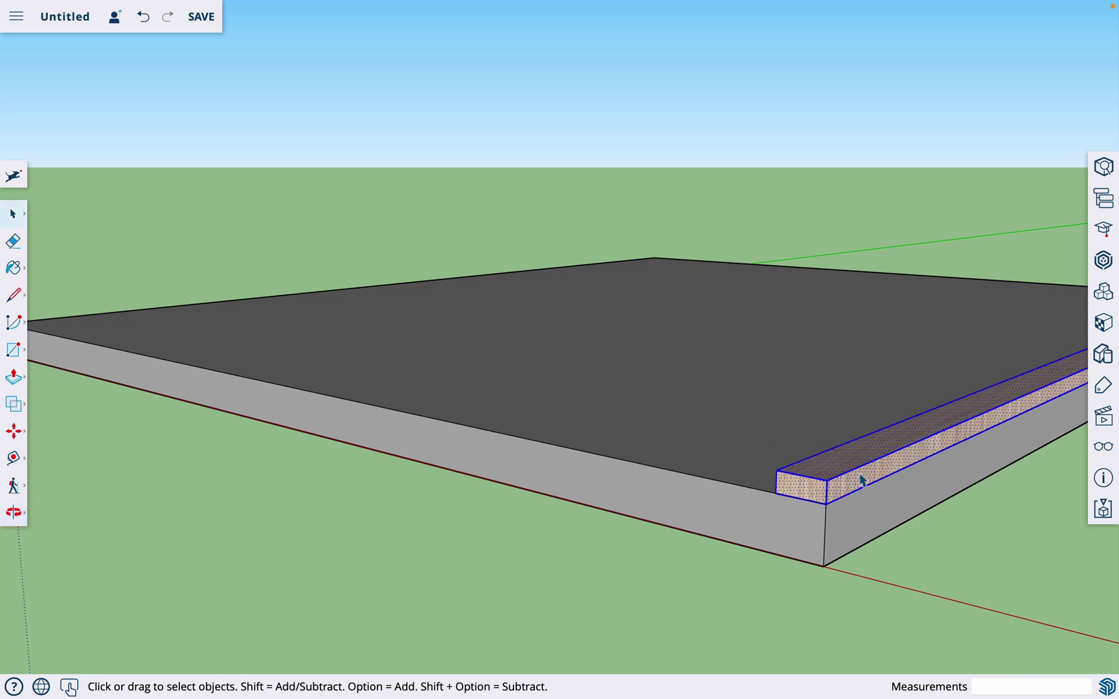
left_click(959, 568)
triple_click(854, 460)
left_click(982, 532)
triple_click(858, 460)
right_click(858, 460)
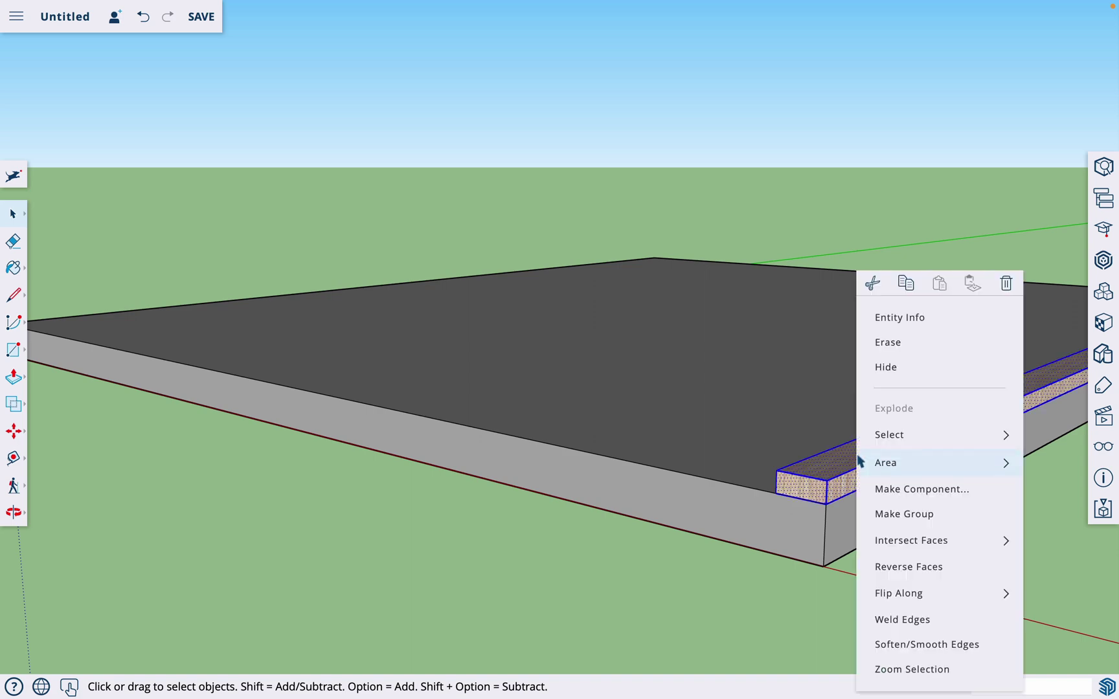
left_click(905, 493)
type("top/botopm plate")
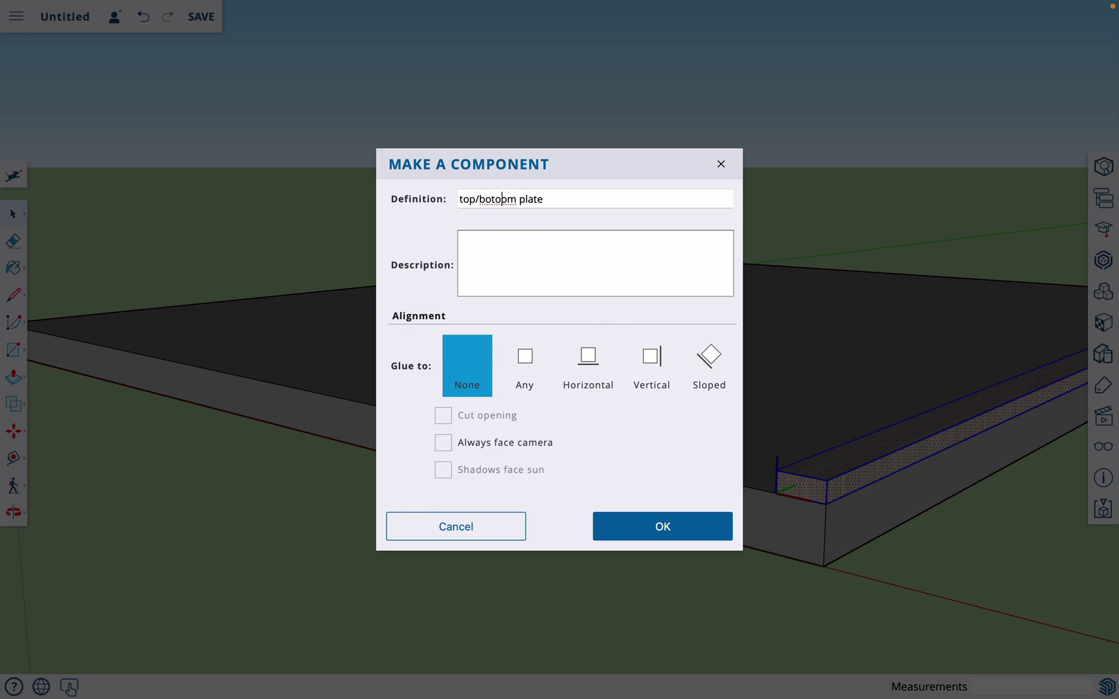
key("Delete")
key("Left")
type("t")
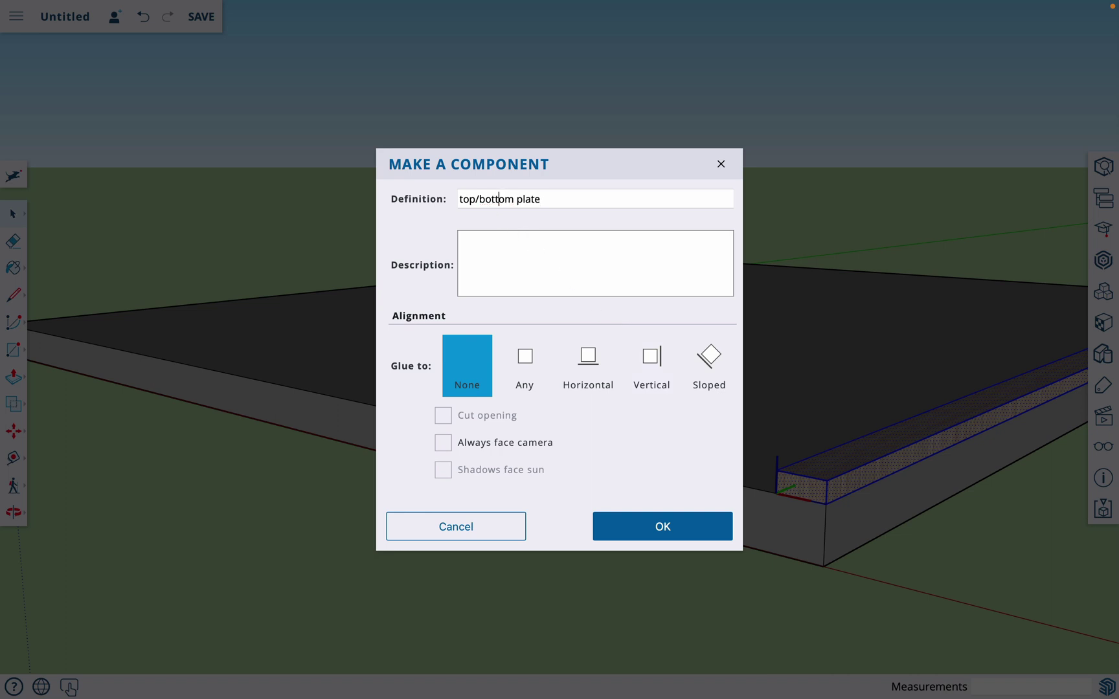
left_click(697, 530)
Step: Draw a closed 1.5" by 3.5" rectangle on the plate's top face, flush with its end at the slab's corner
scroll(471, 565, "down", 3)
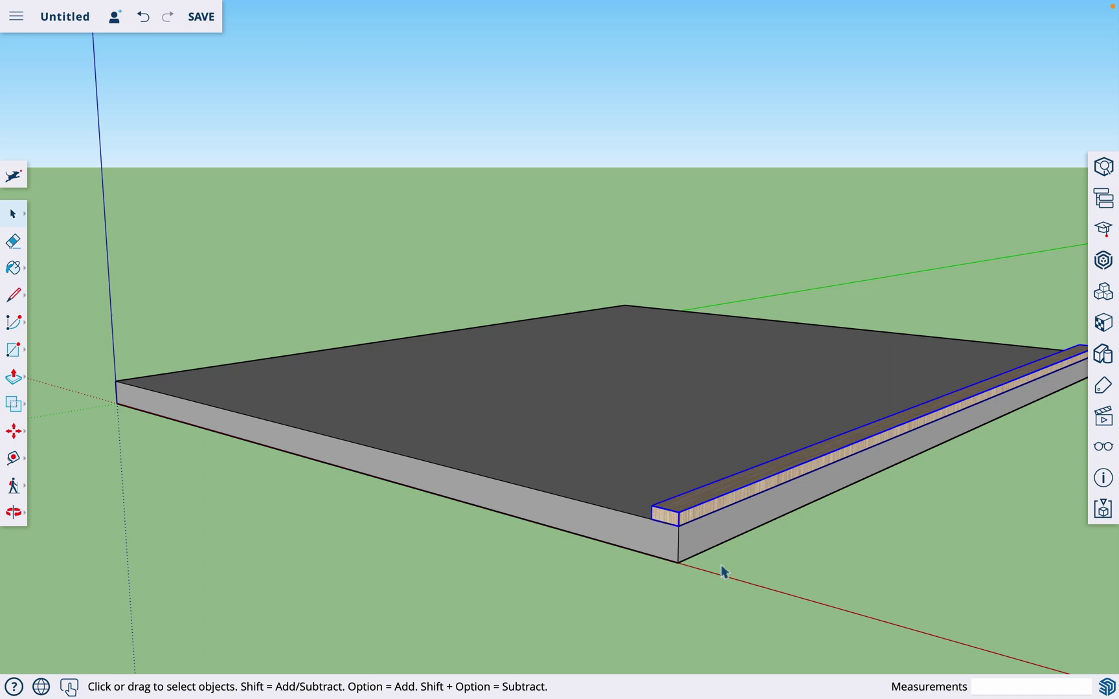
scroll(759, 522, "up", 4)
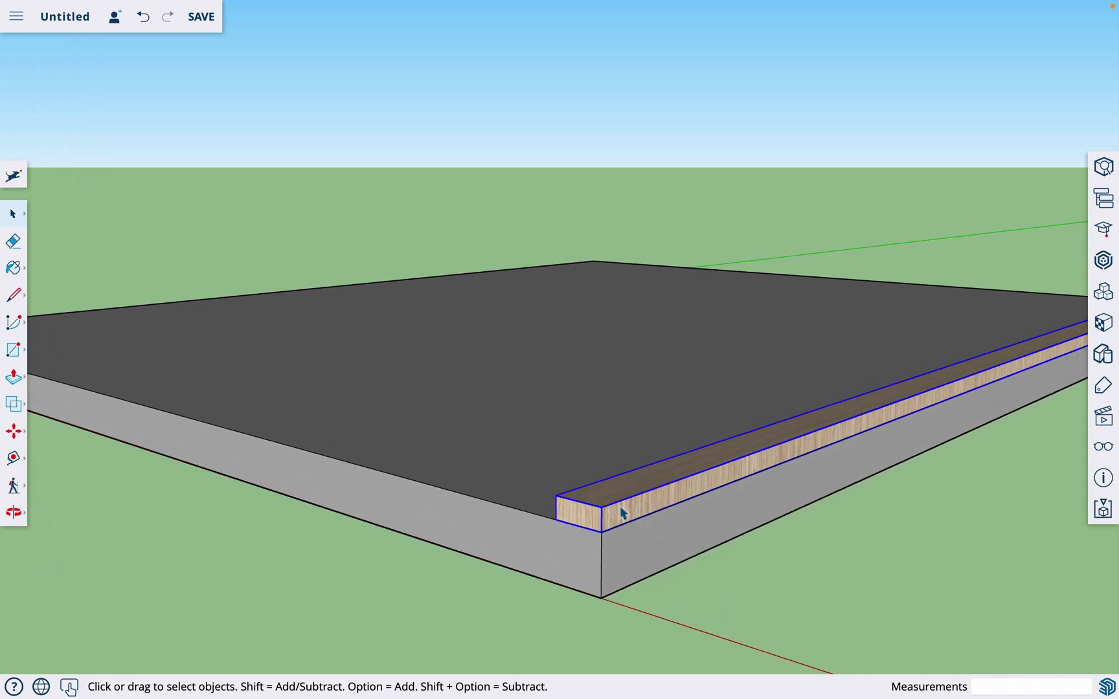
scroll(620, 513, "up", 2)
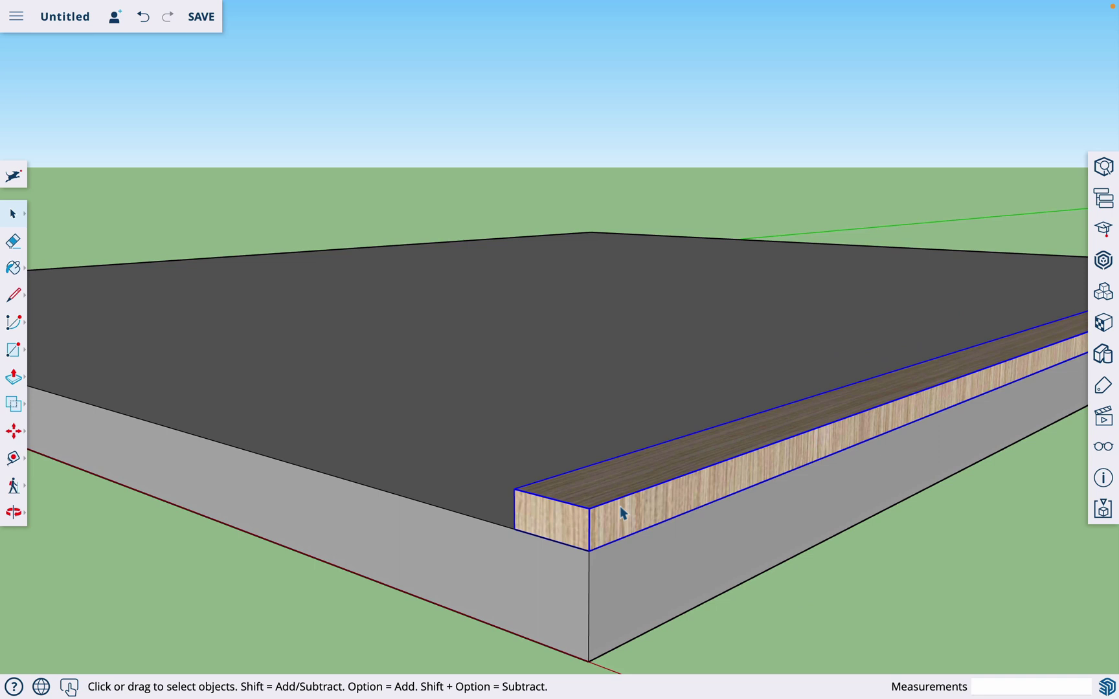
key("l")
left_click(589, 508)
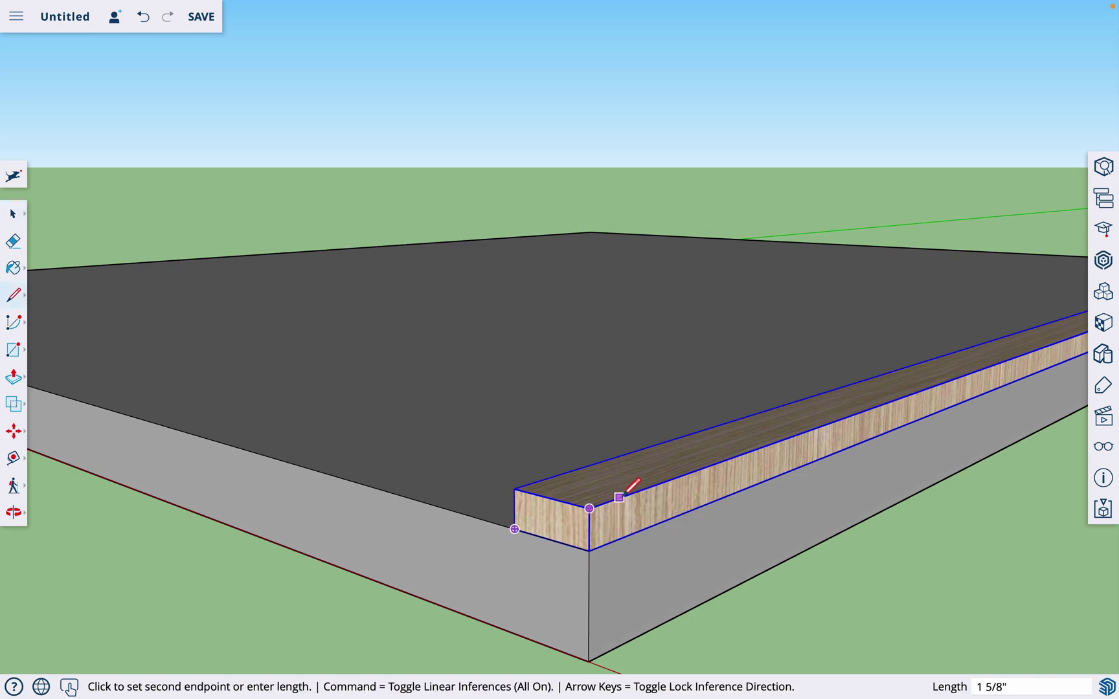
type("1.5")
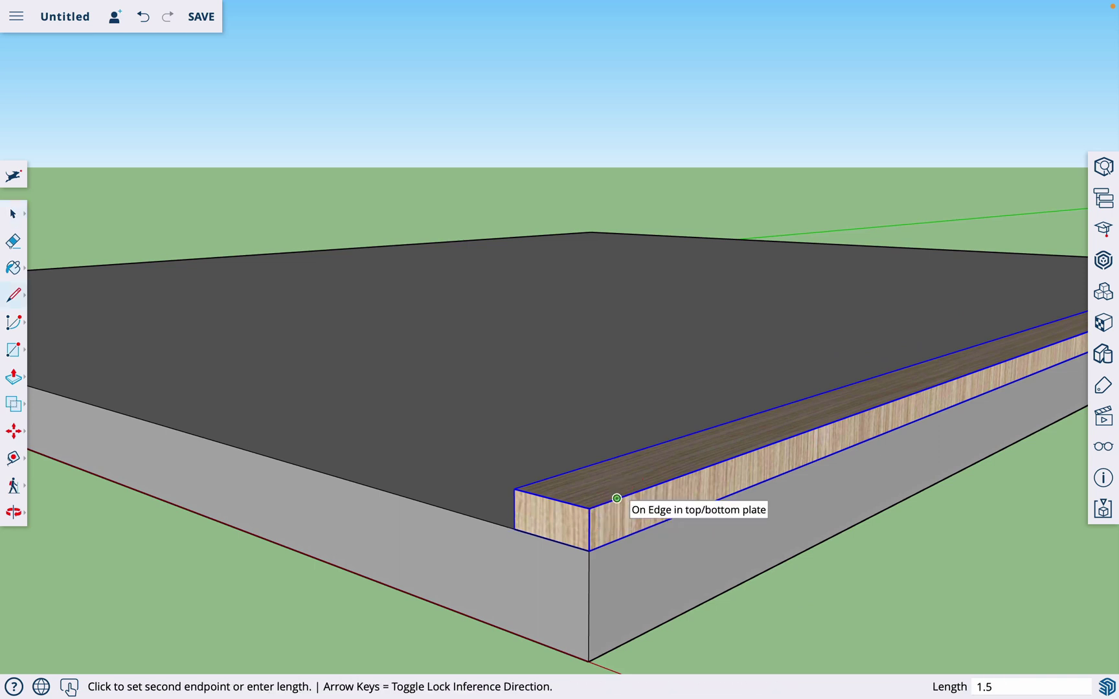
key("Return")
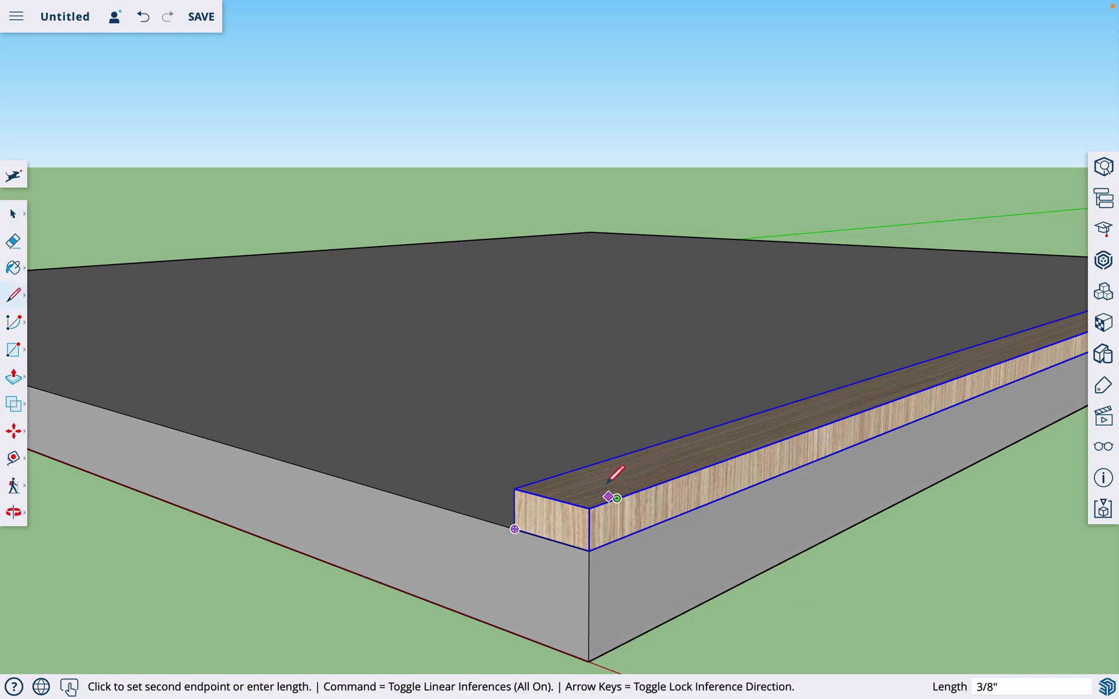
left_click(543, 479)
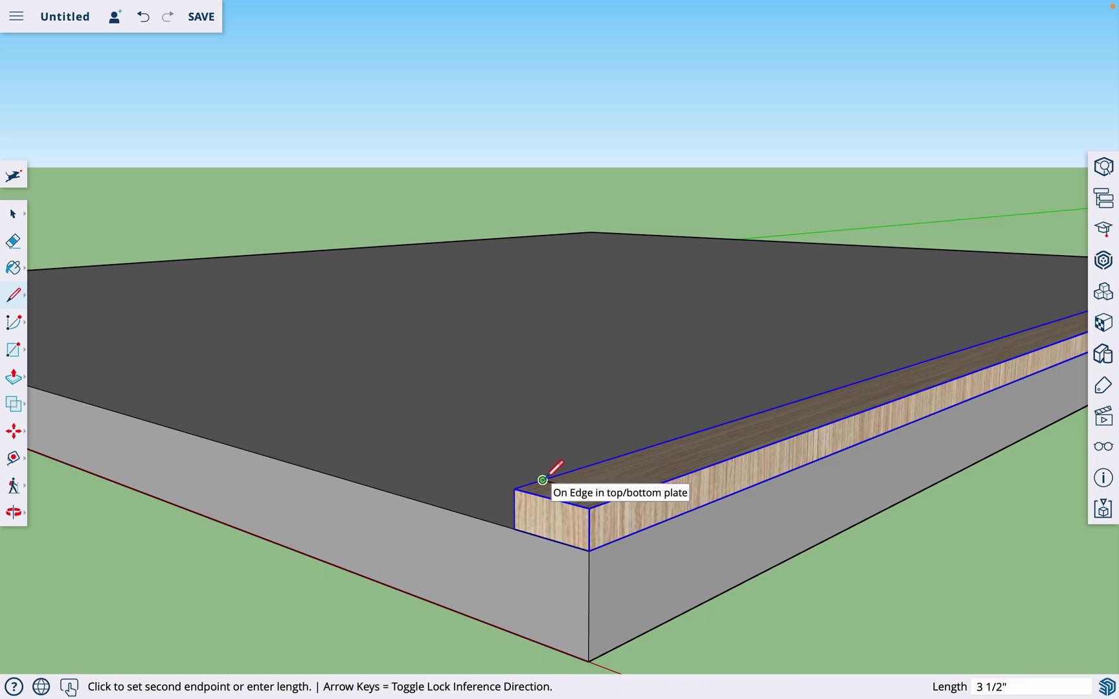
left_click(515, 489)
left_click(589, 506)
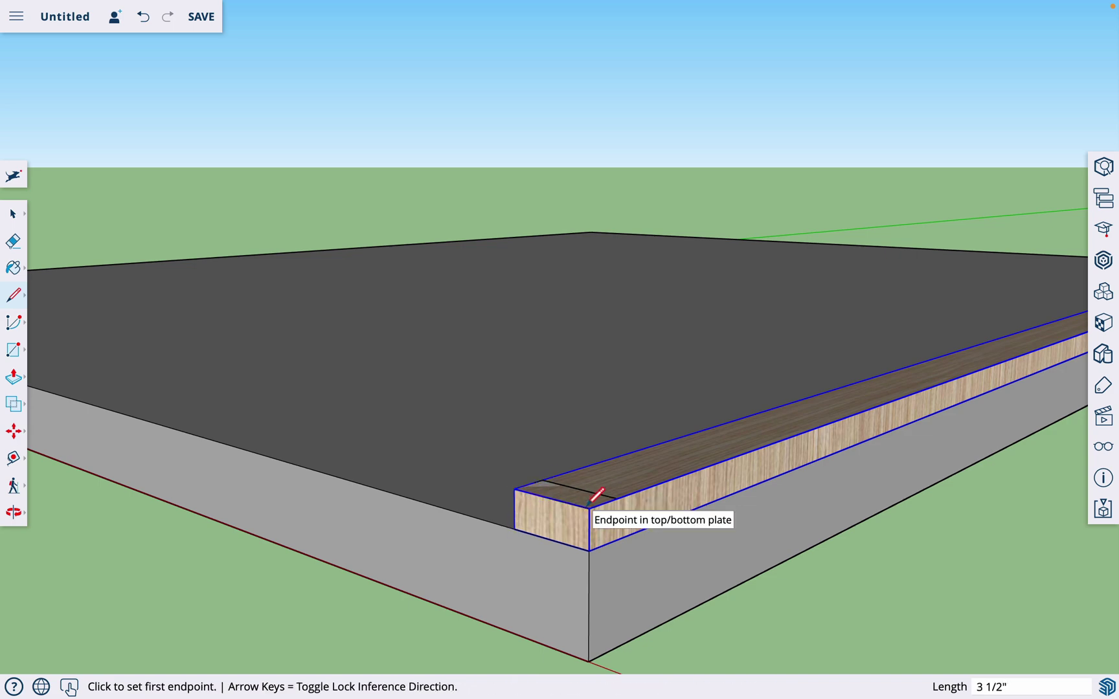
Step: Paint the small rectangle on the plate's end with the Formica Laminate Light material
key("o")
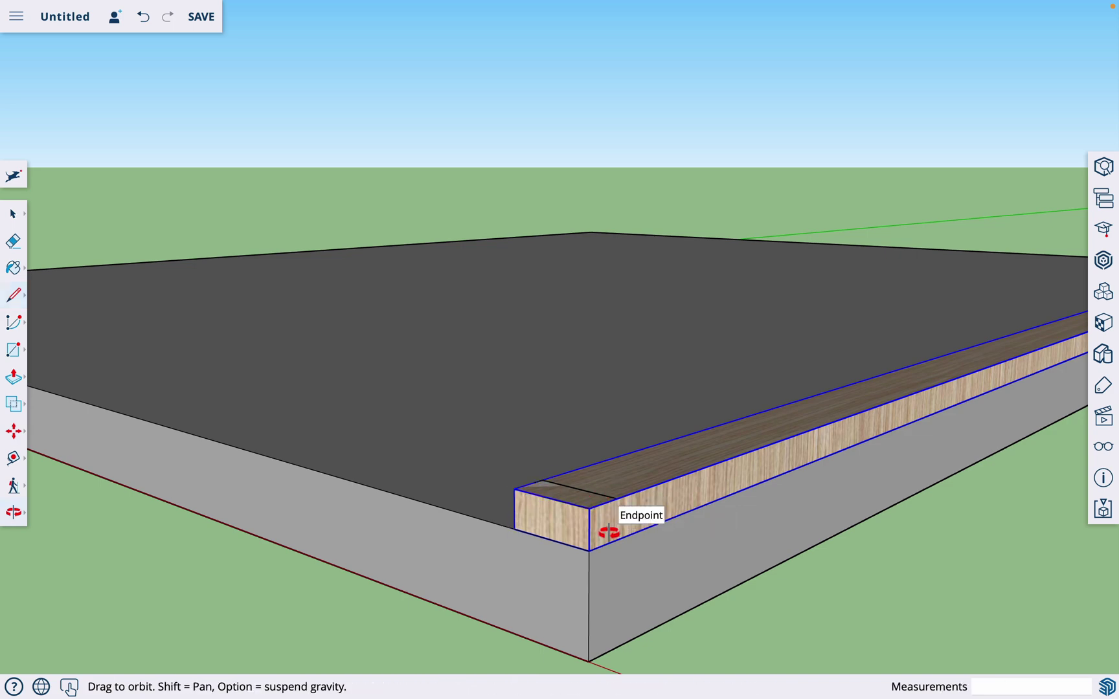
left_click_drag(608, 532, 562, 476)
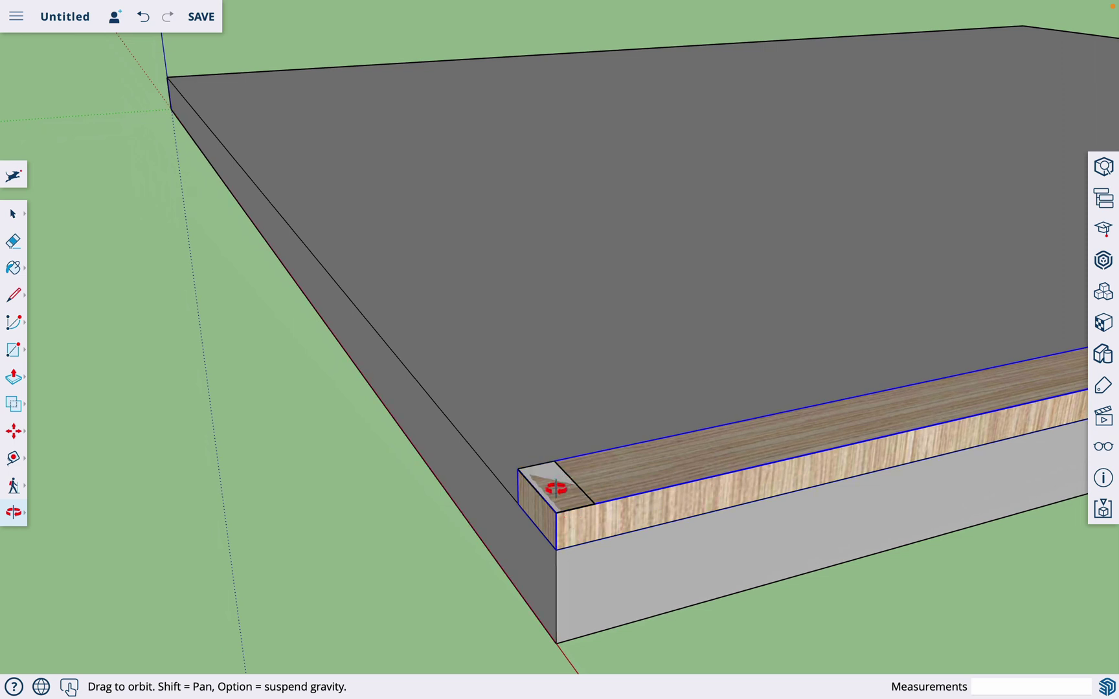
key("b")
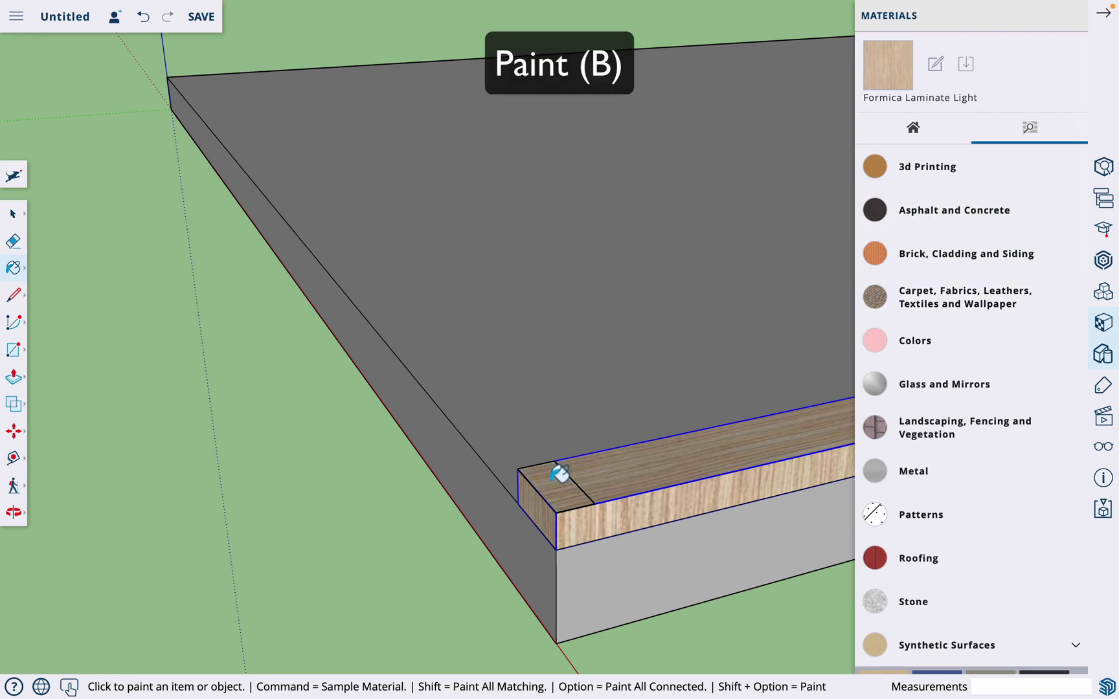
left_click(1077, 15)
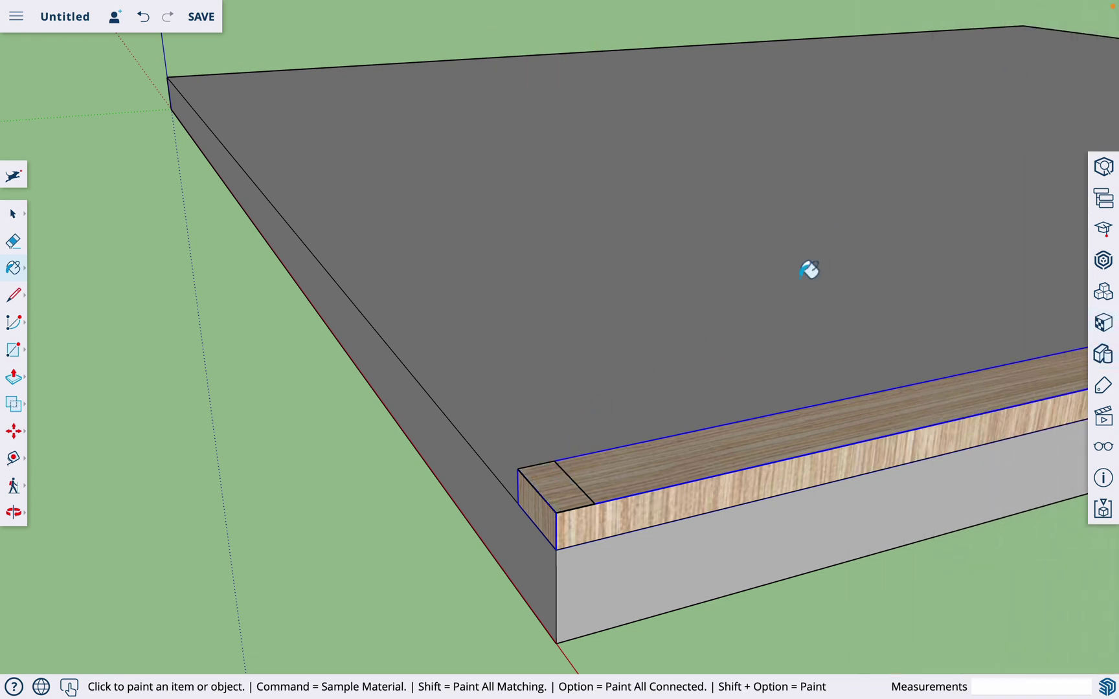
Step: Push/Pull the small rectangle on the plate's end upward 82" into a vertical stud
key("p")
left_click(558, 486)
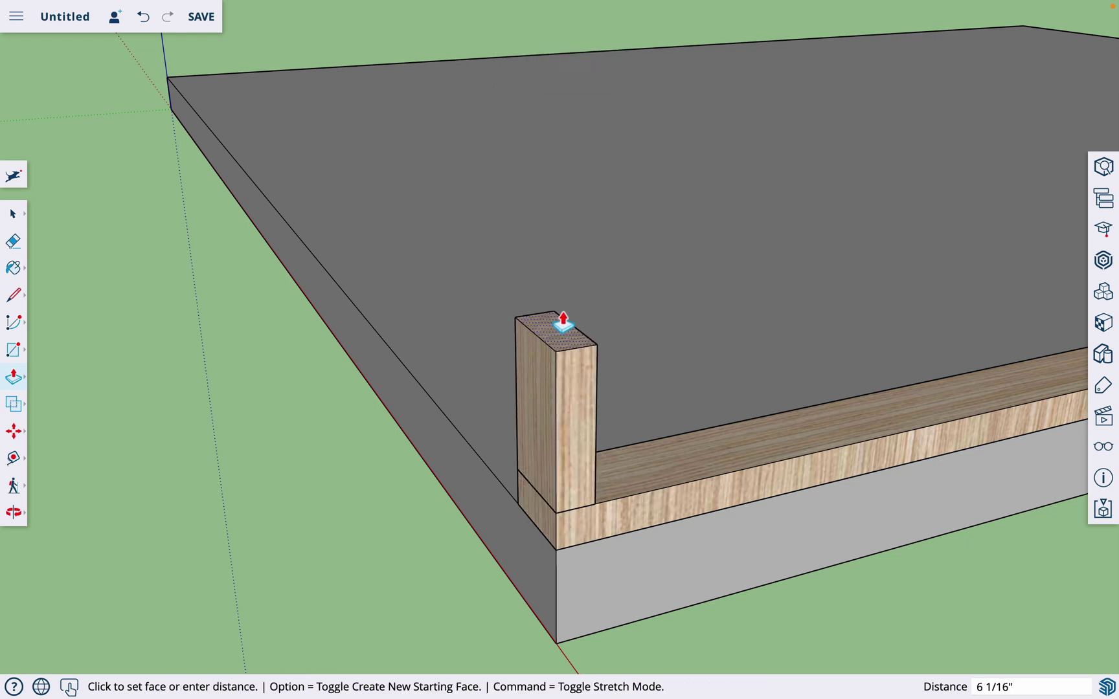
left_click(565, 303)
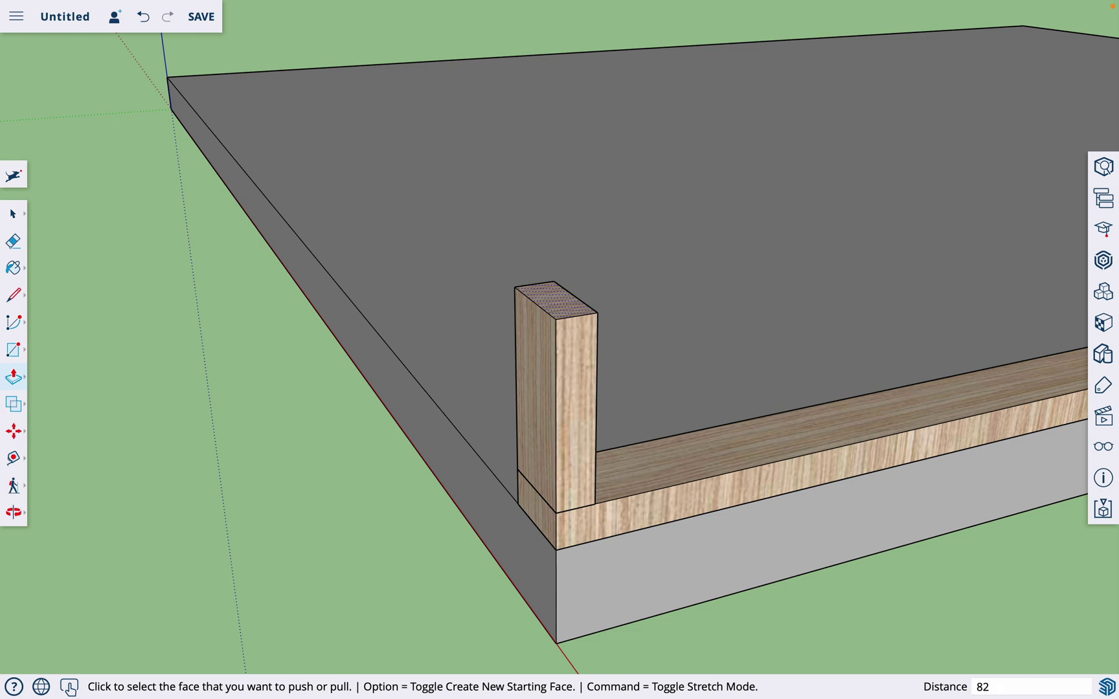
type("82")
key("Return")
Step: Make the entire vertical stud at the slab's corner a component with the definition "stud"
scroll(599, 464, "down", 10)
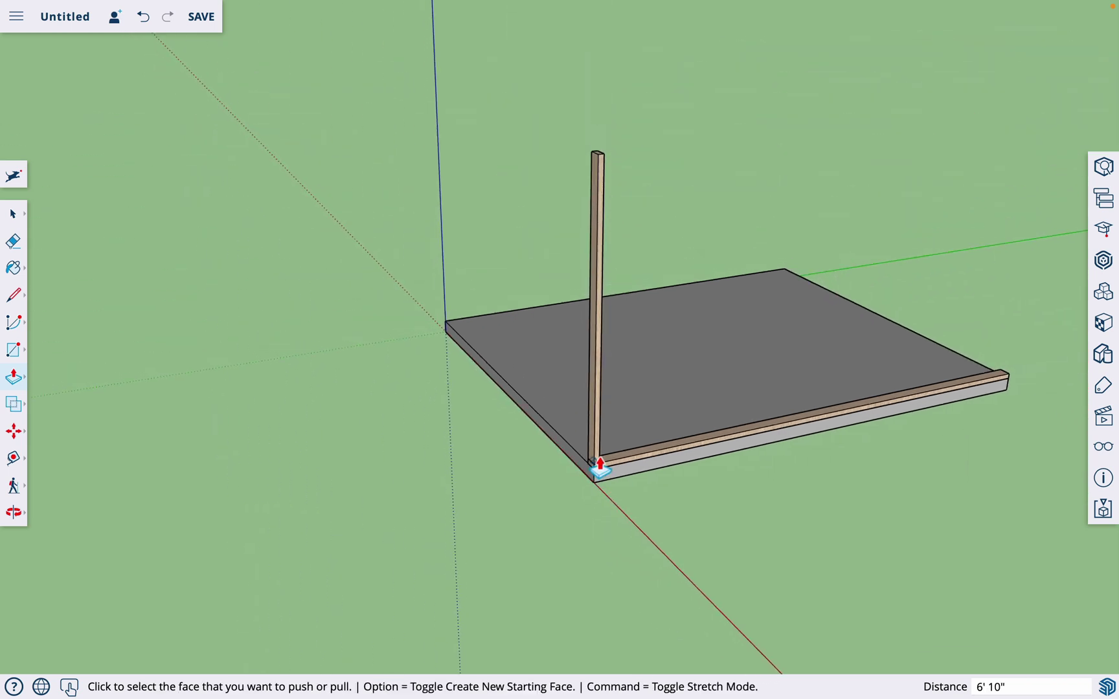
scroll(628, 431, "up", 8)
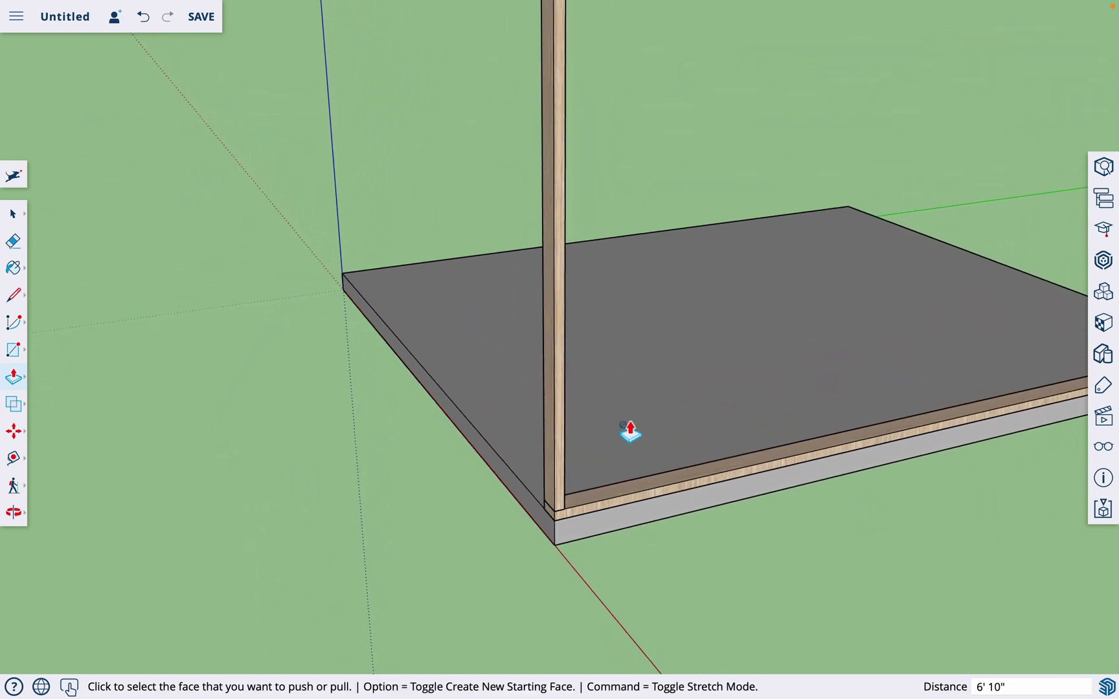
key("space")
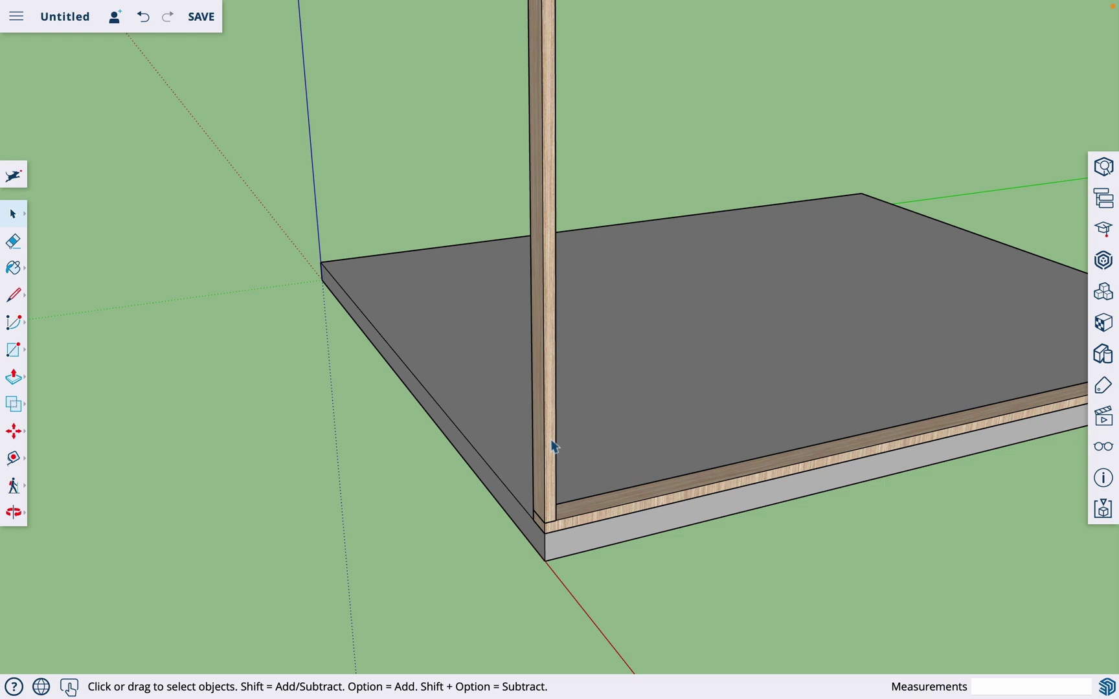
triple_click(552, 445)
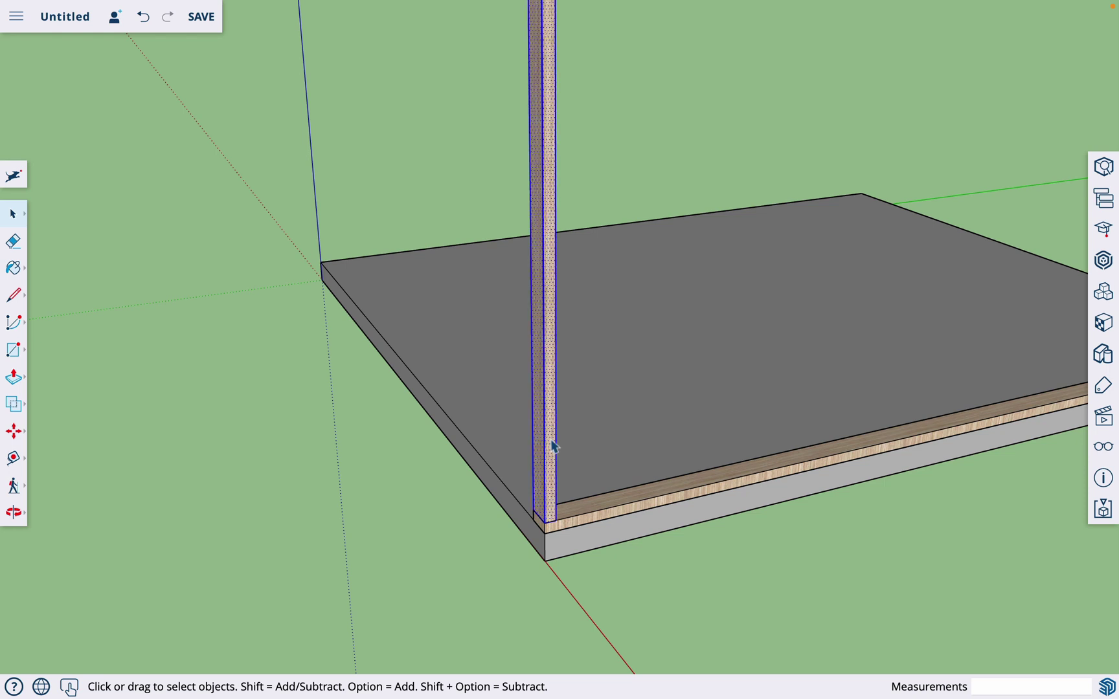
right_click(552, 445)
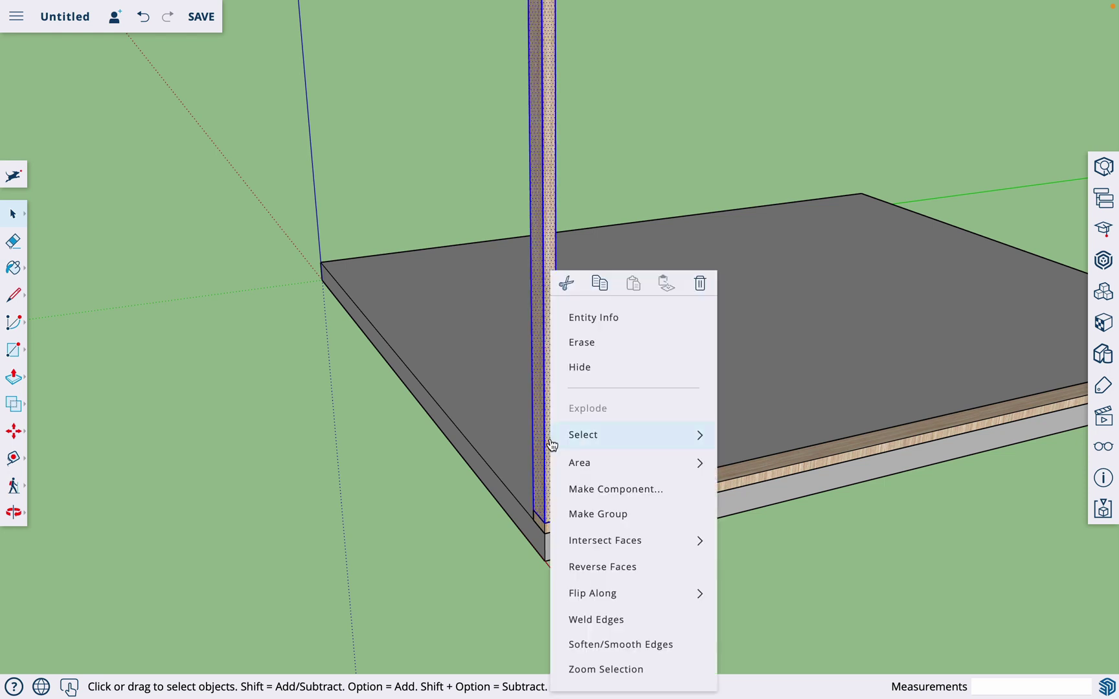
left_click(644, 490)
type("stud")
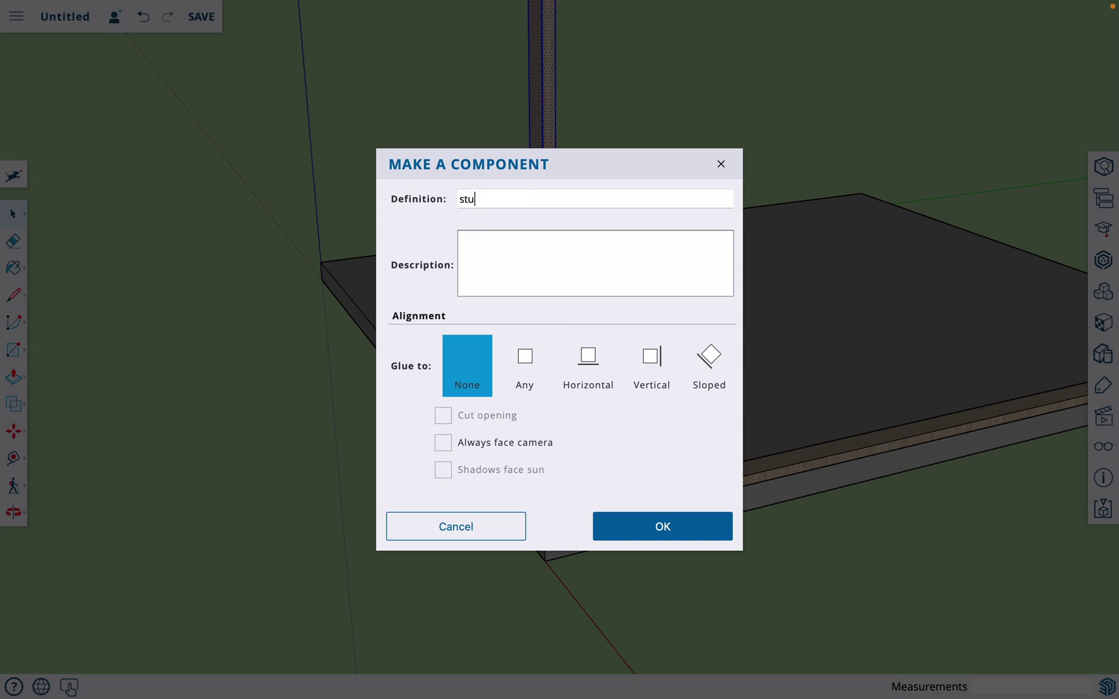
key("Return")
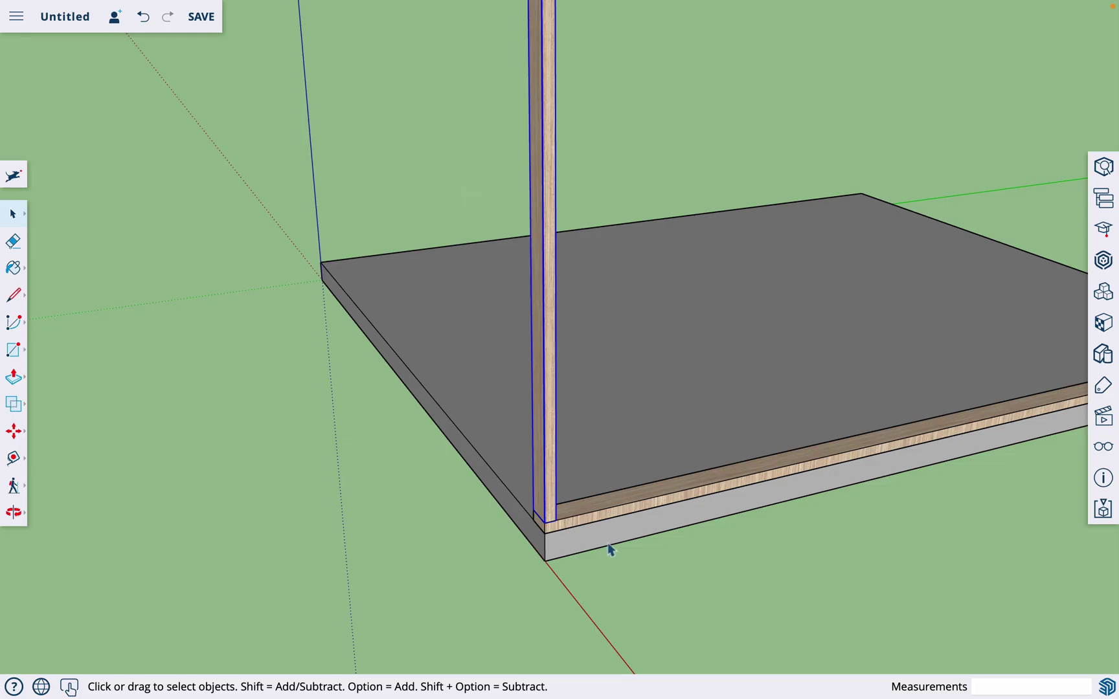
Step: Copy the corner stud 15.25" along the bottom plate, using its lower outer corner as the base point
key("o")
left_click_drag(609, 549, 542, 532)
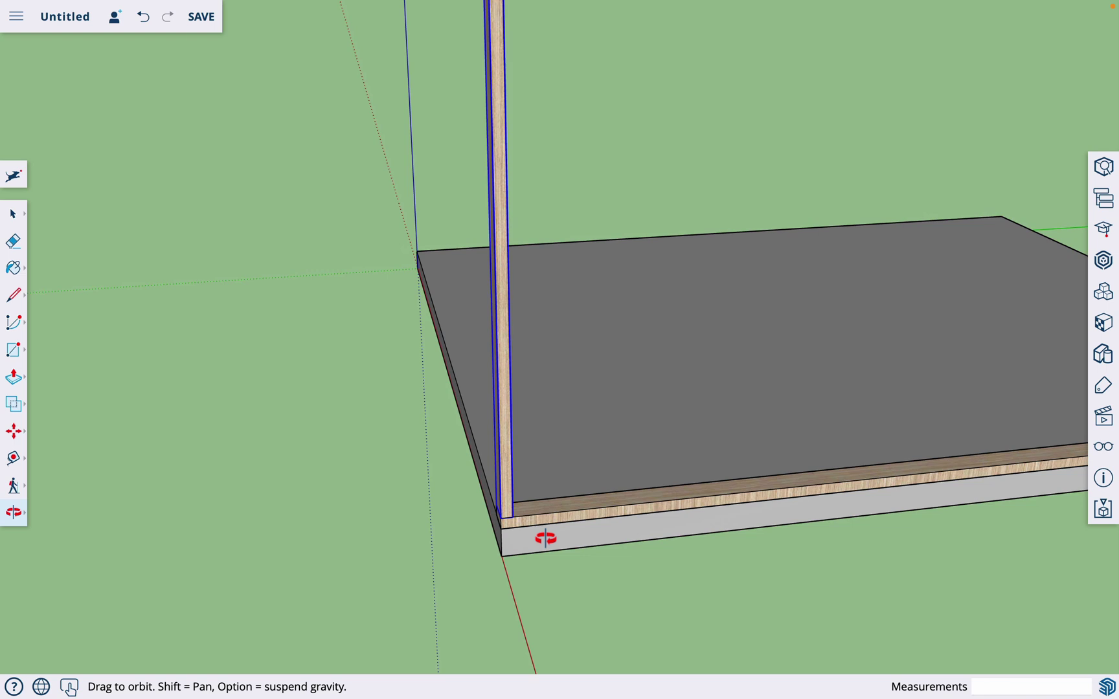
scroll(729, 534, "down", 5)
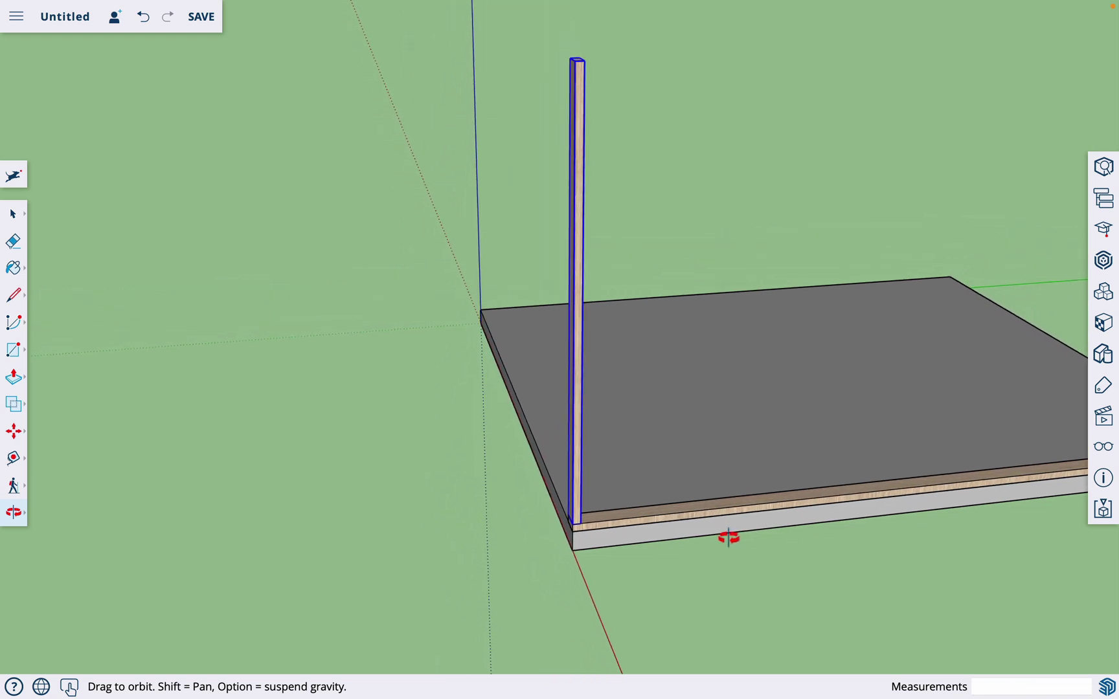
scroll(613, 526, "up", 6)
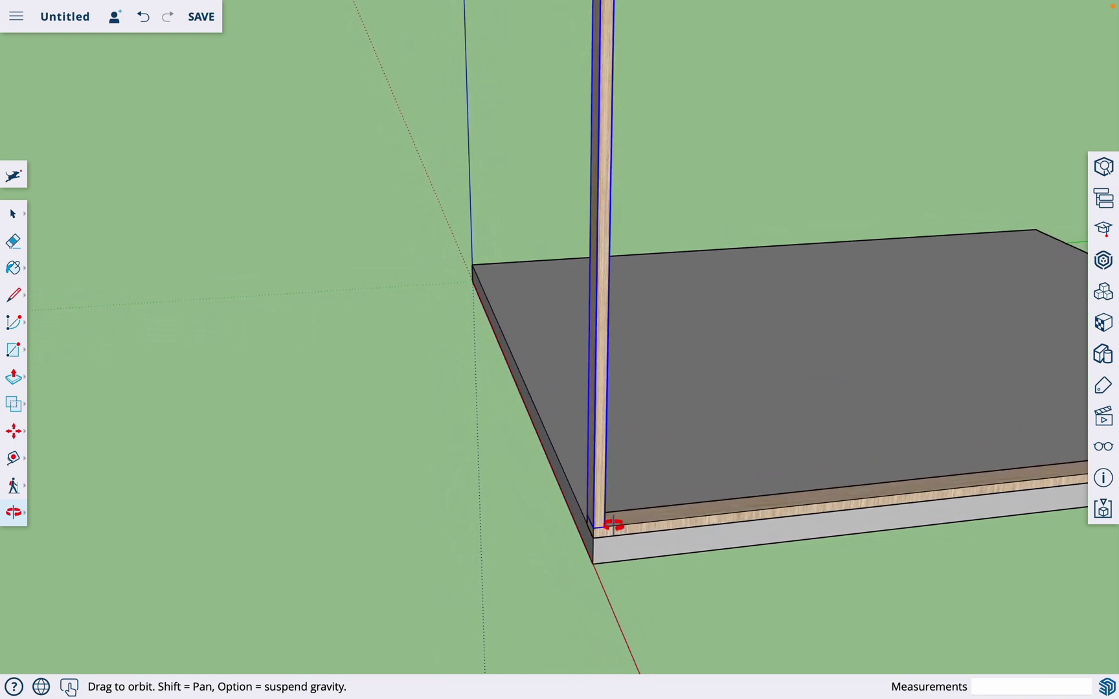
scroll(613, 526, "up", 4)
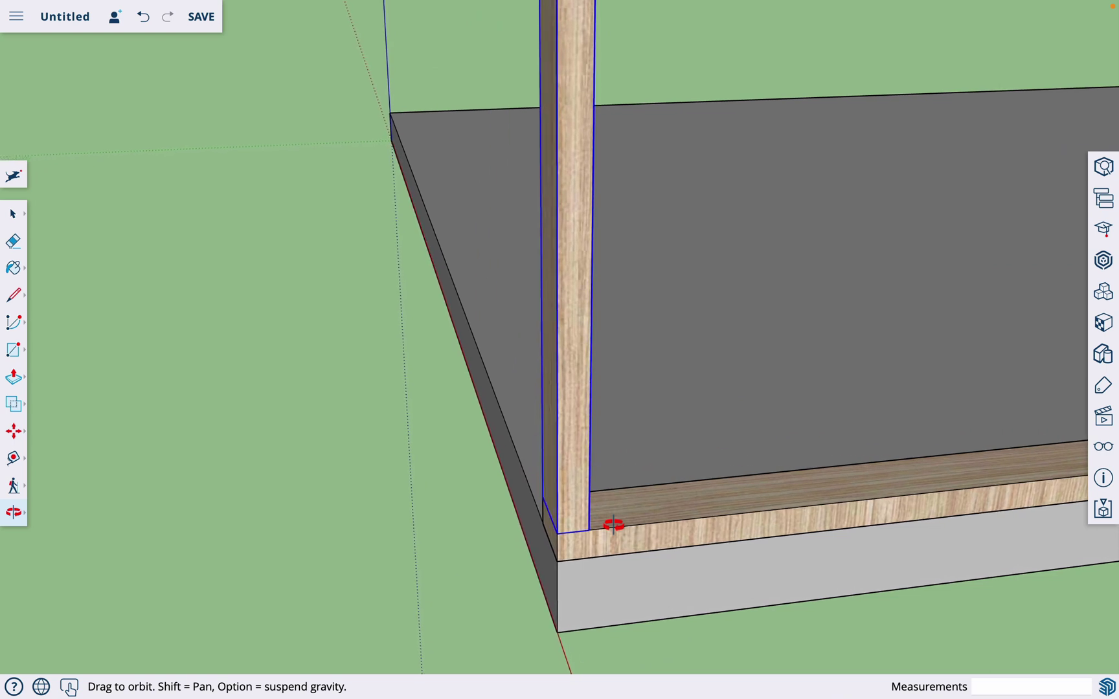
key("m")
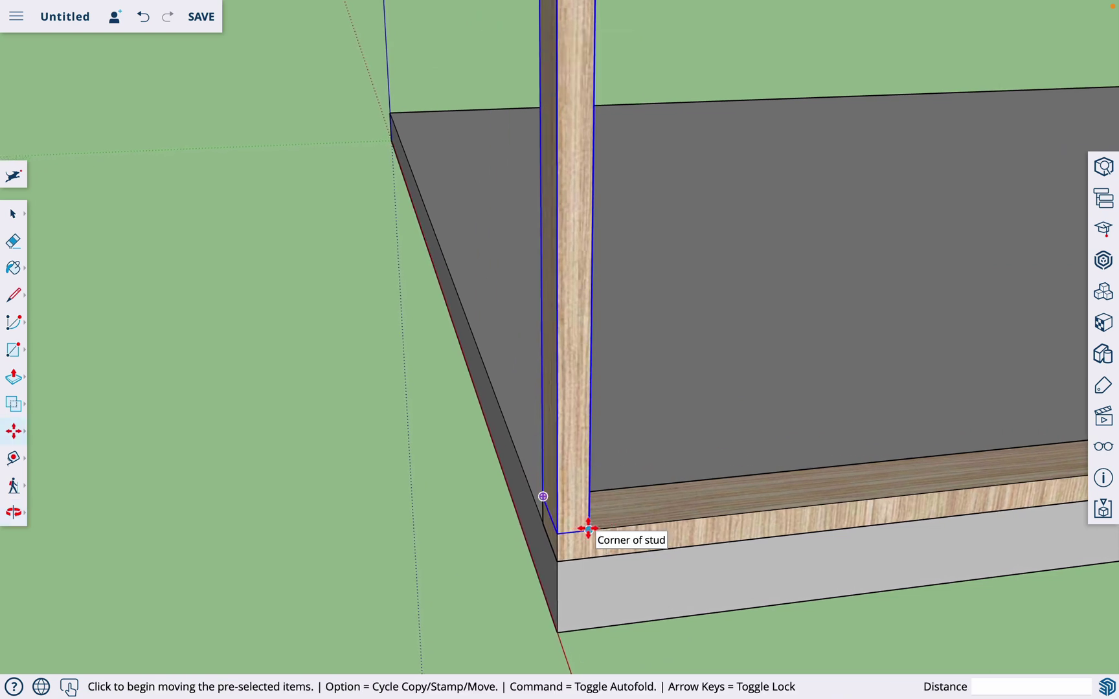
key("alt")
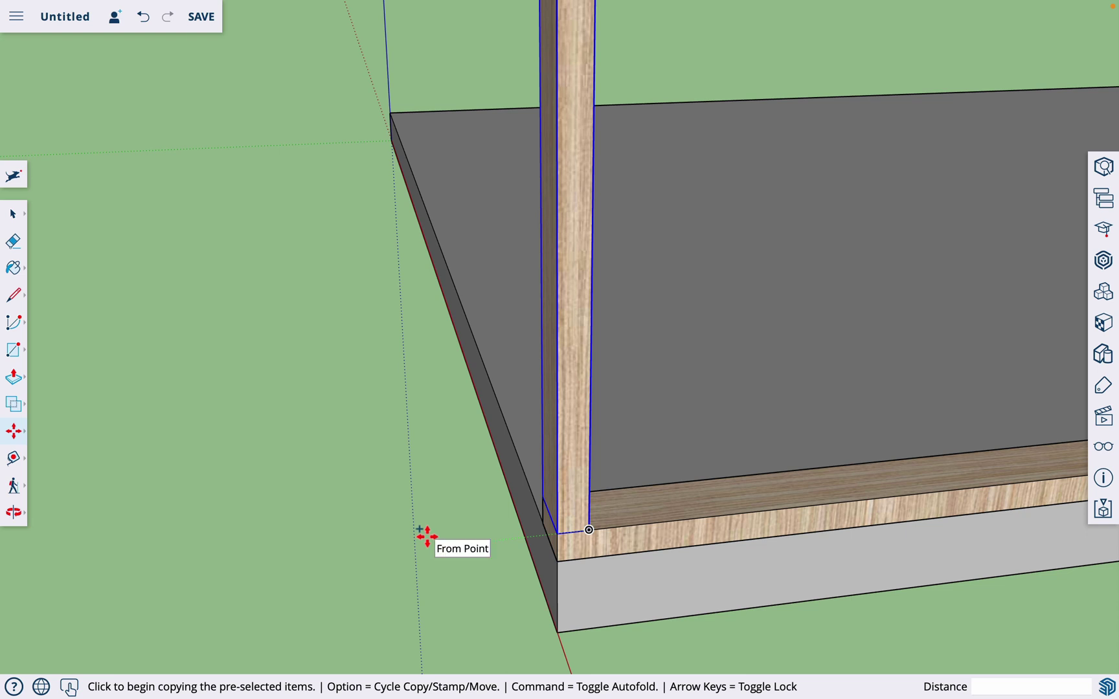
key("alt")
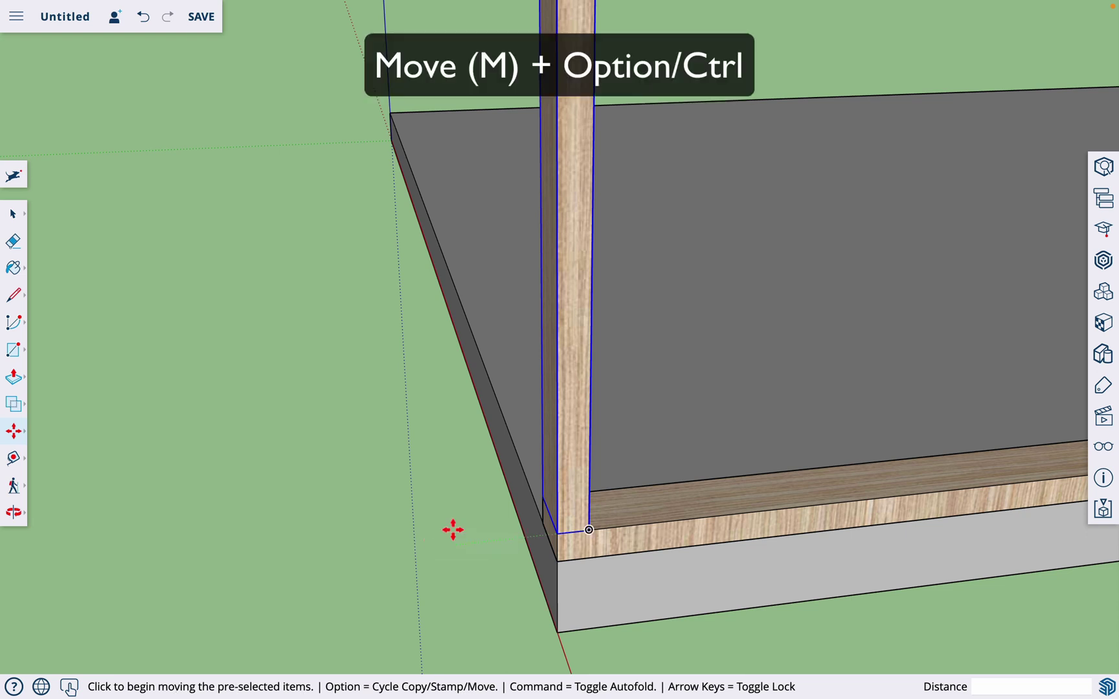
key("alt")
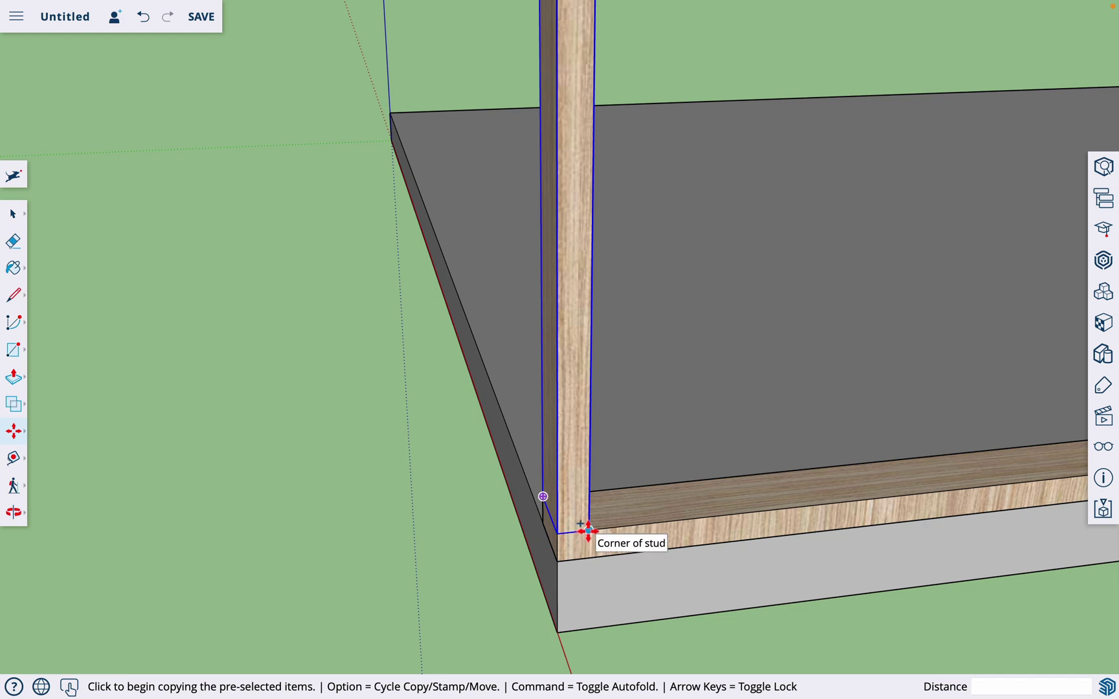
left_click(588, 531)
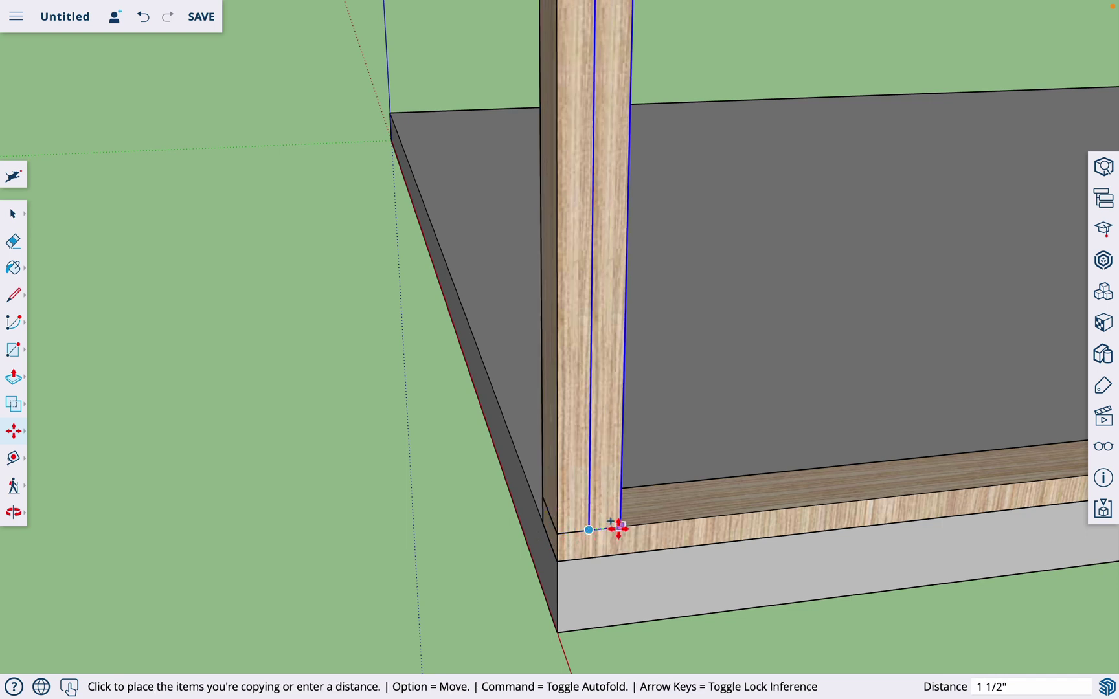
left_click(709, 515)
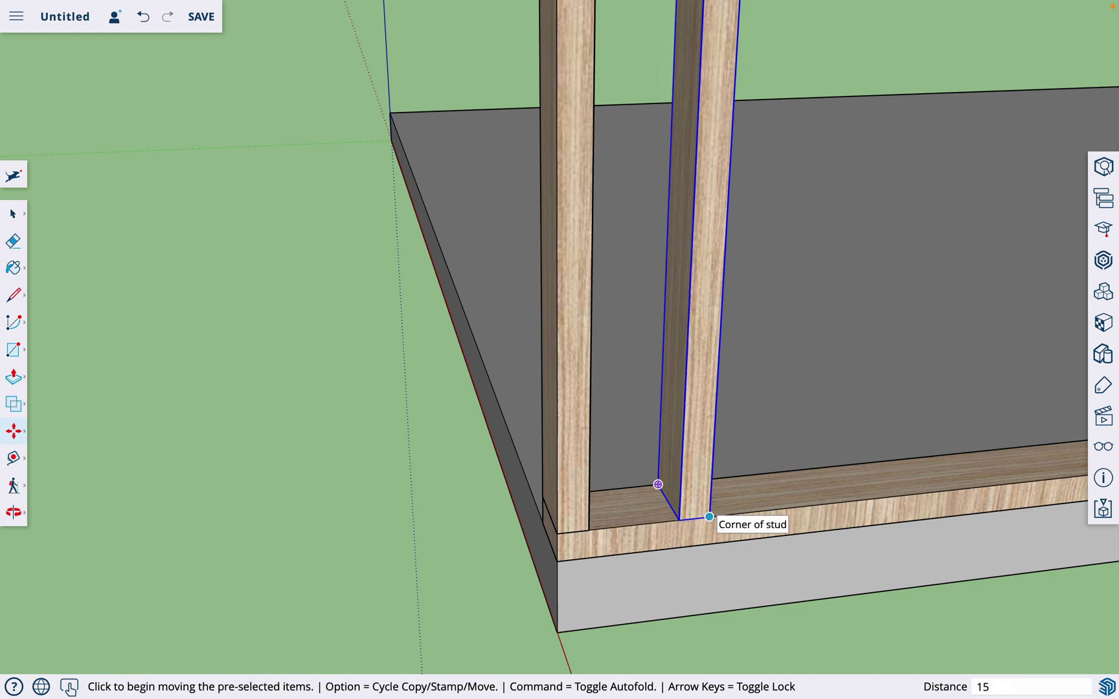
type("15.25")
key("Return")
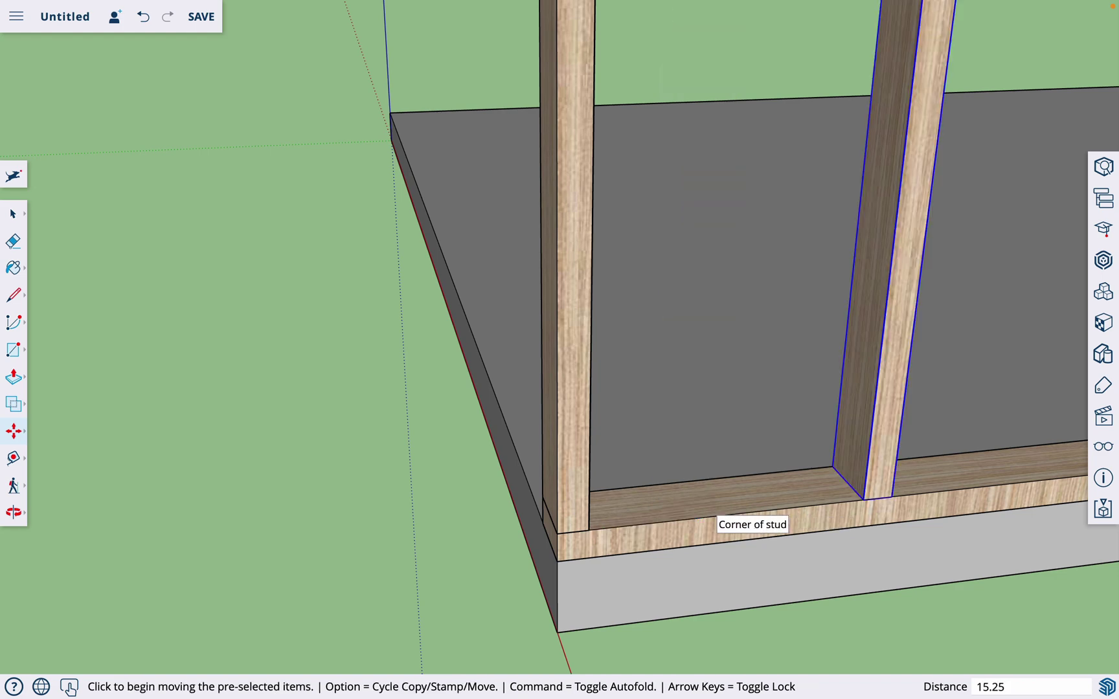
Step: Check the second stud's centring with a guide 16" from the corner stud's outer edge, and erase the guide
scroll(309, 567, "down", 5)
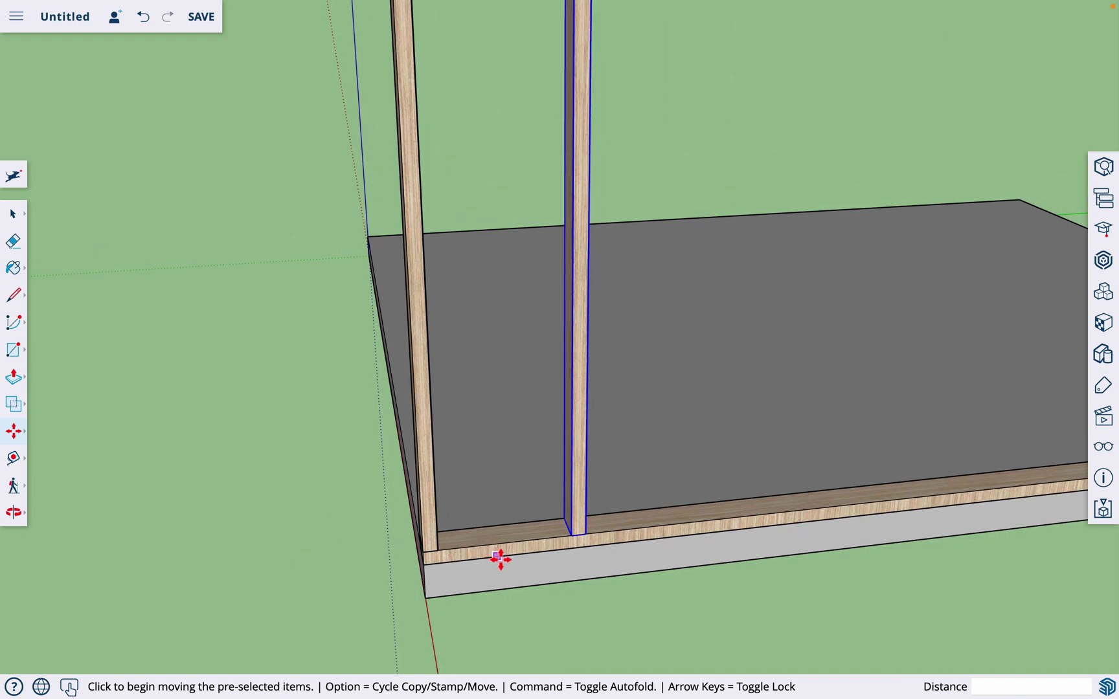
scroll(536, 586, "up", 5)
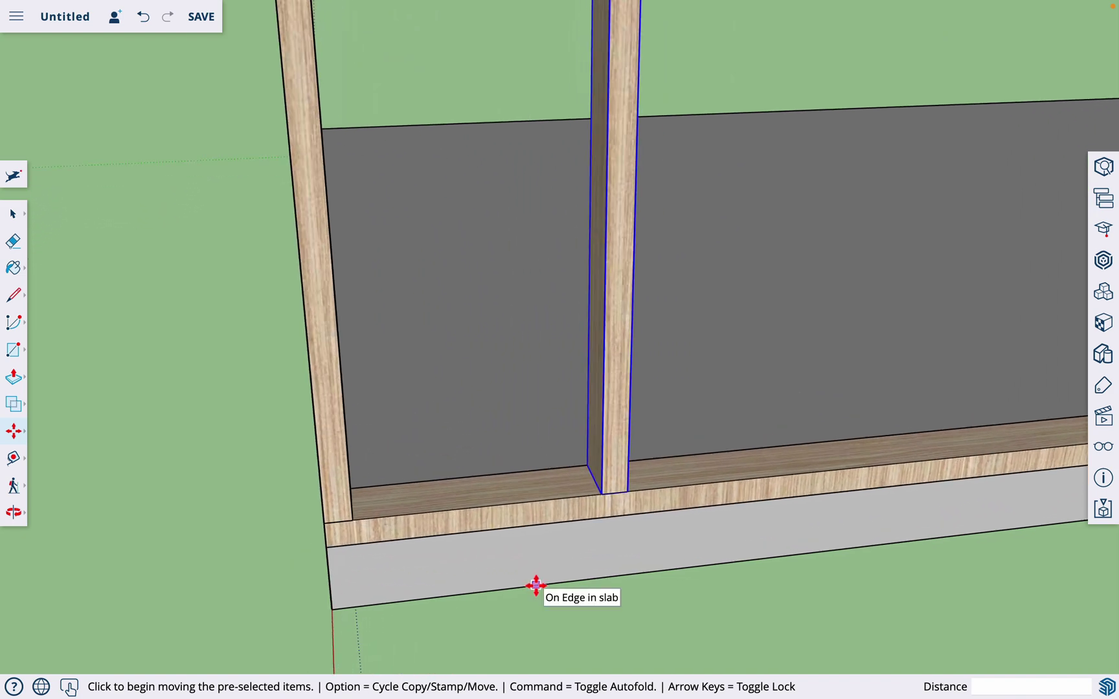
key("t")
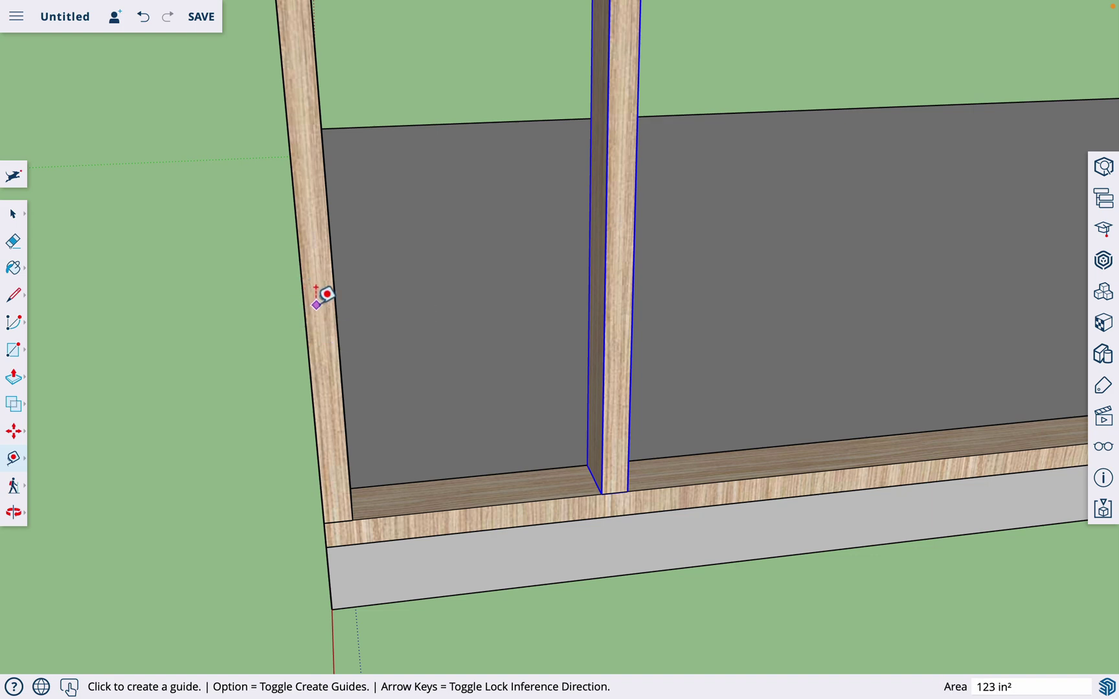
left_click(305, 303)
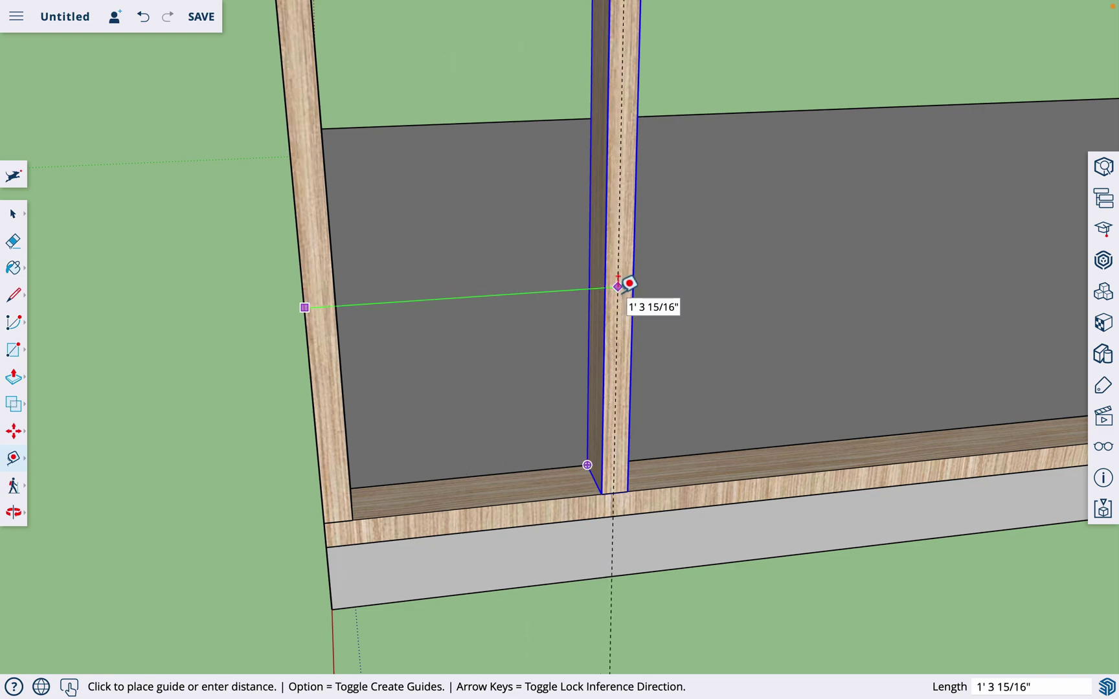
type("16")
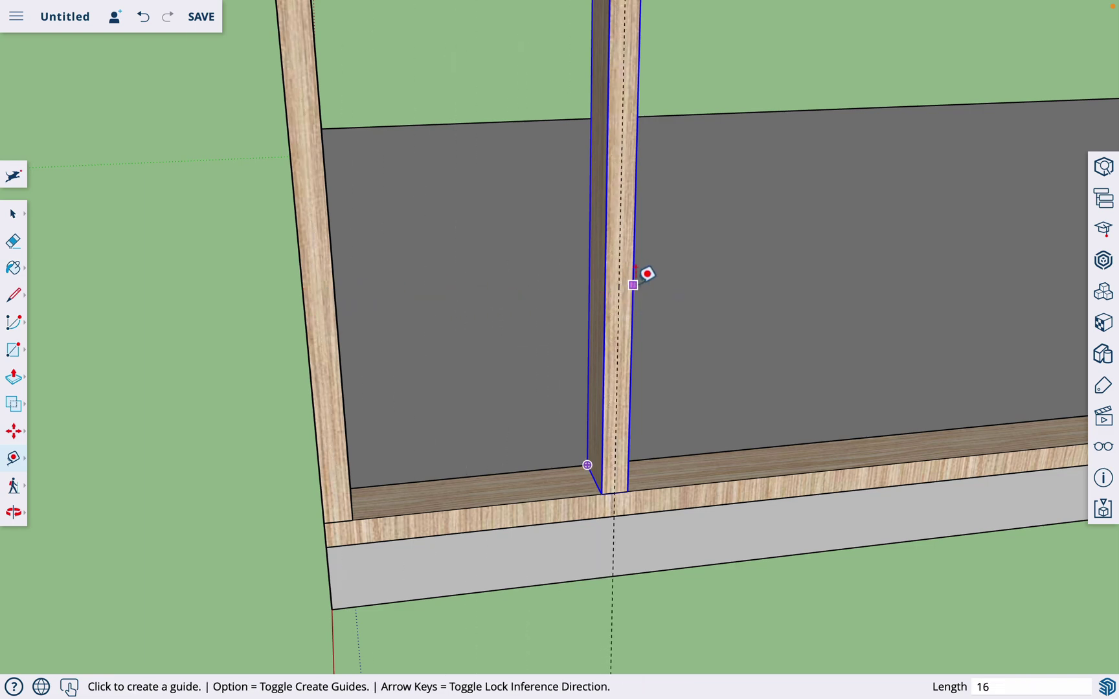
left_click(314, 307)
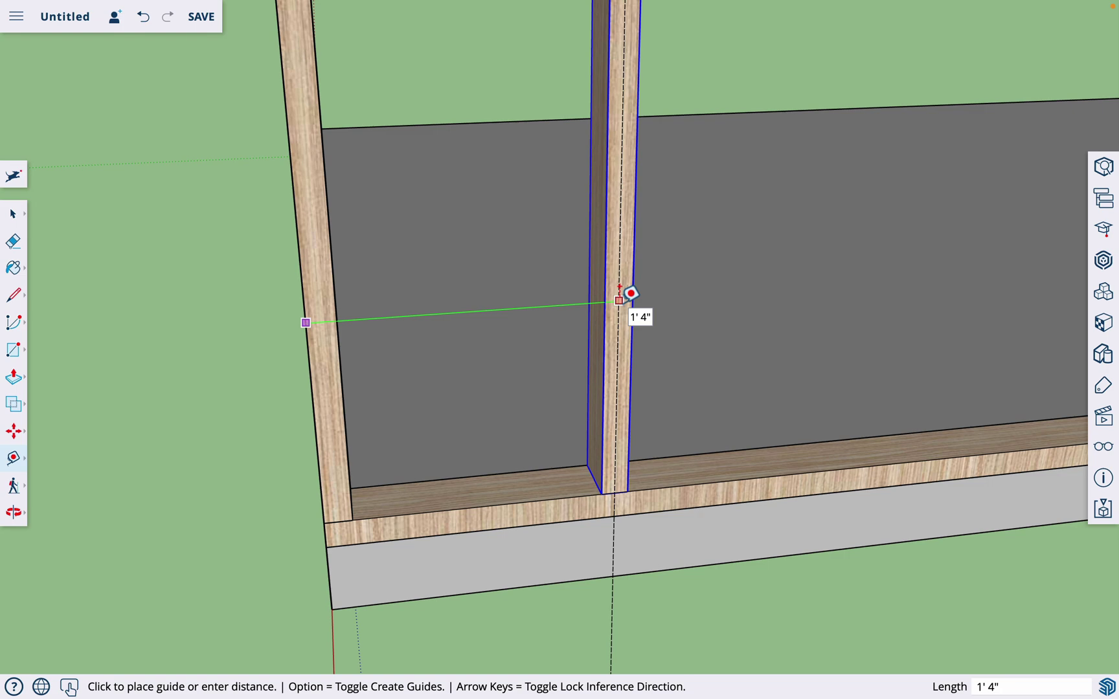
key("space")
key("e")
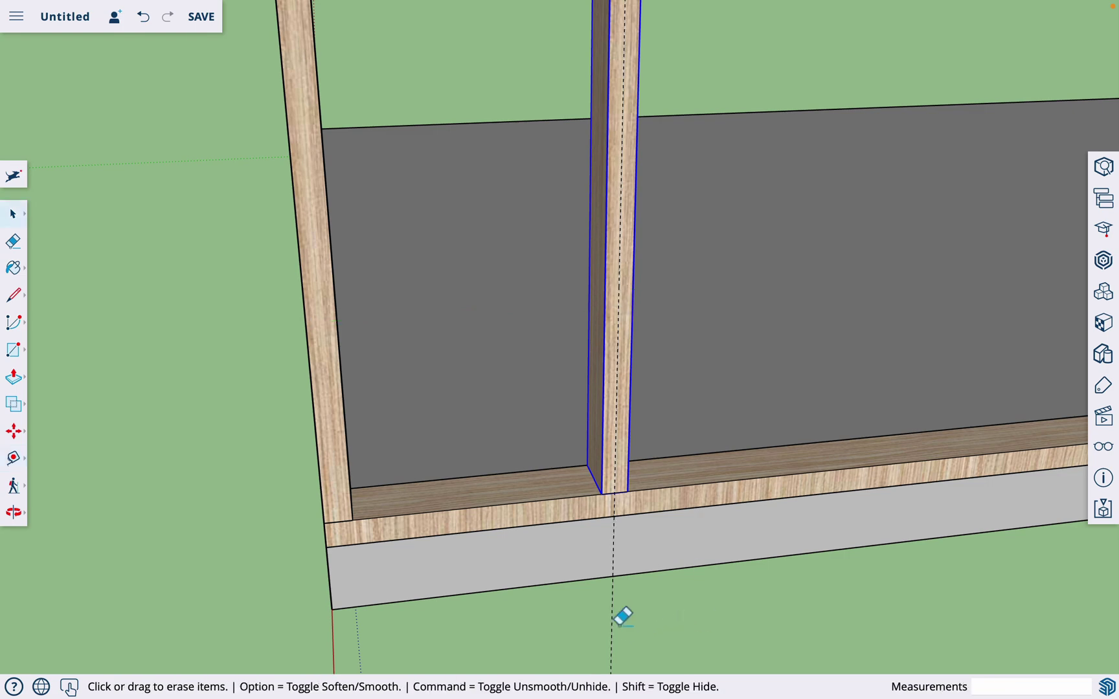
left_click_drag(603, 610, 644, 609)
Step: Copy the second stud 16" along the bottom plate, away from the corner stud
scroll(297, 544, "down", 5)
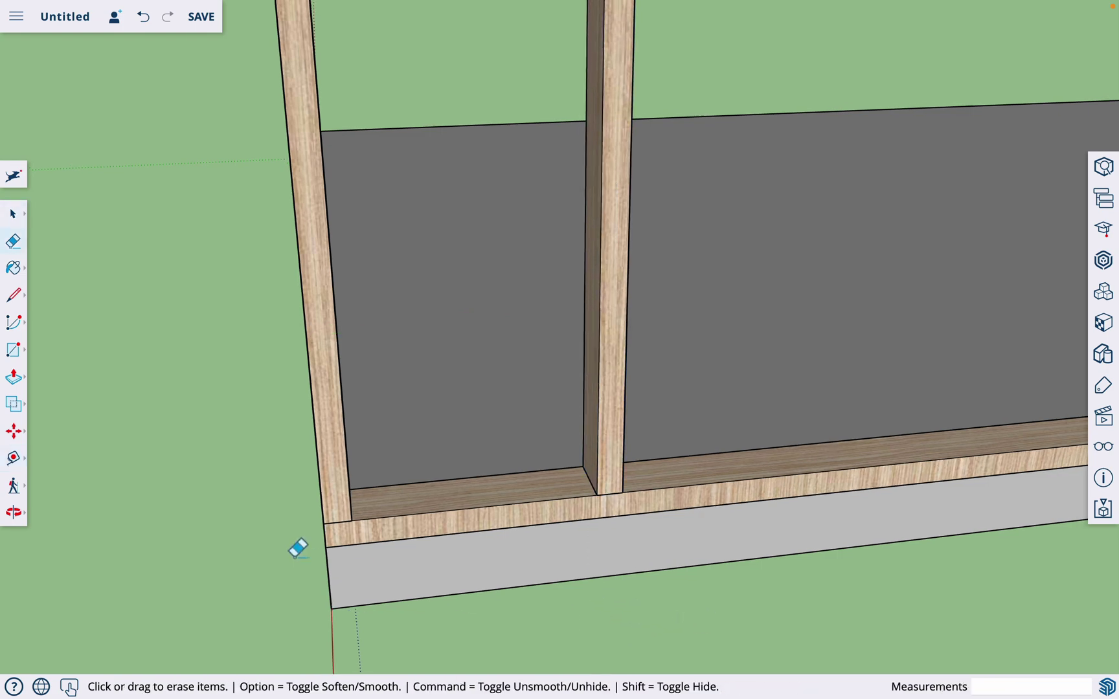
scroll(539, 507, "up", 3)
scroll(539, 506, "up", 2)
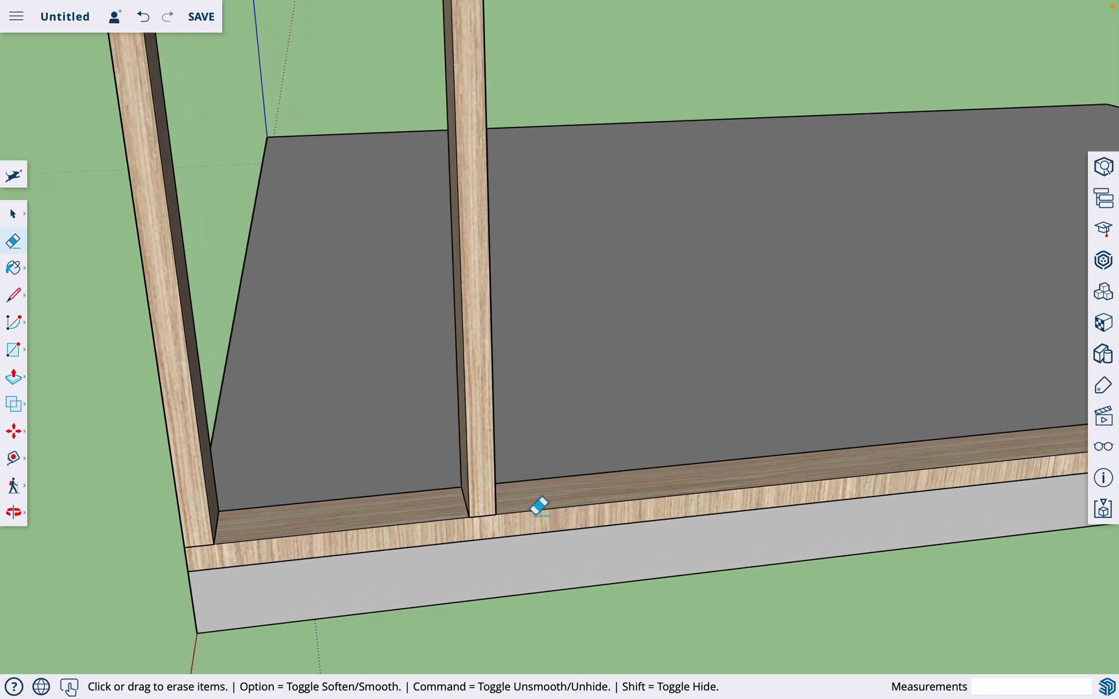
key("space")
left_click(487, 501)
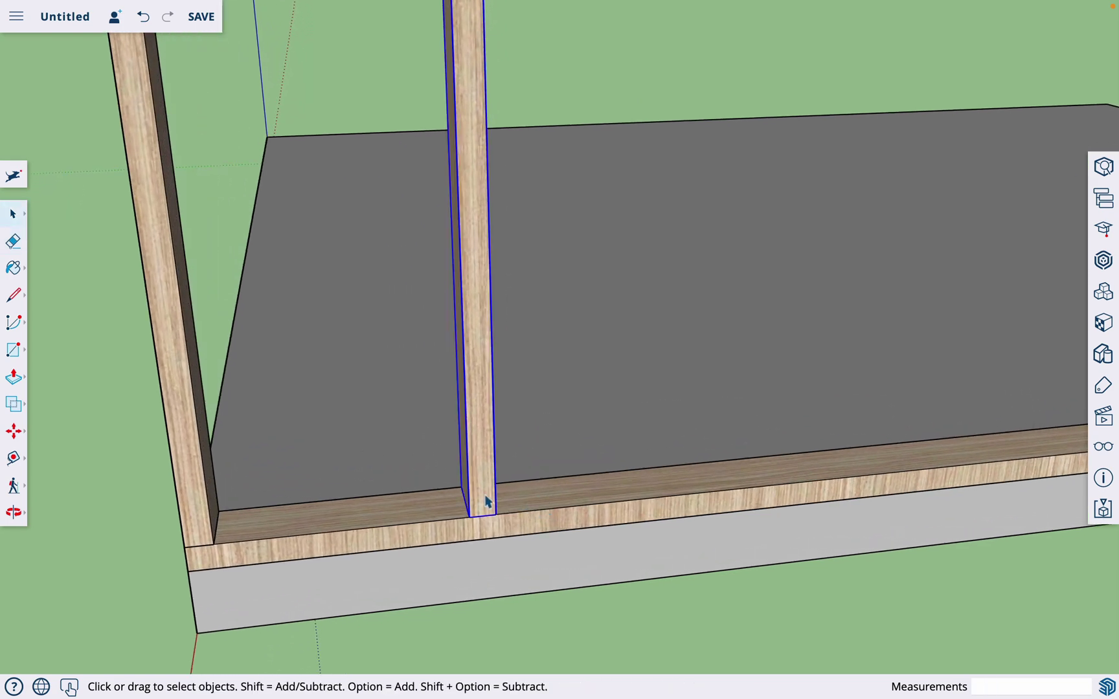
key("m")
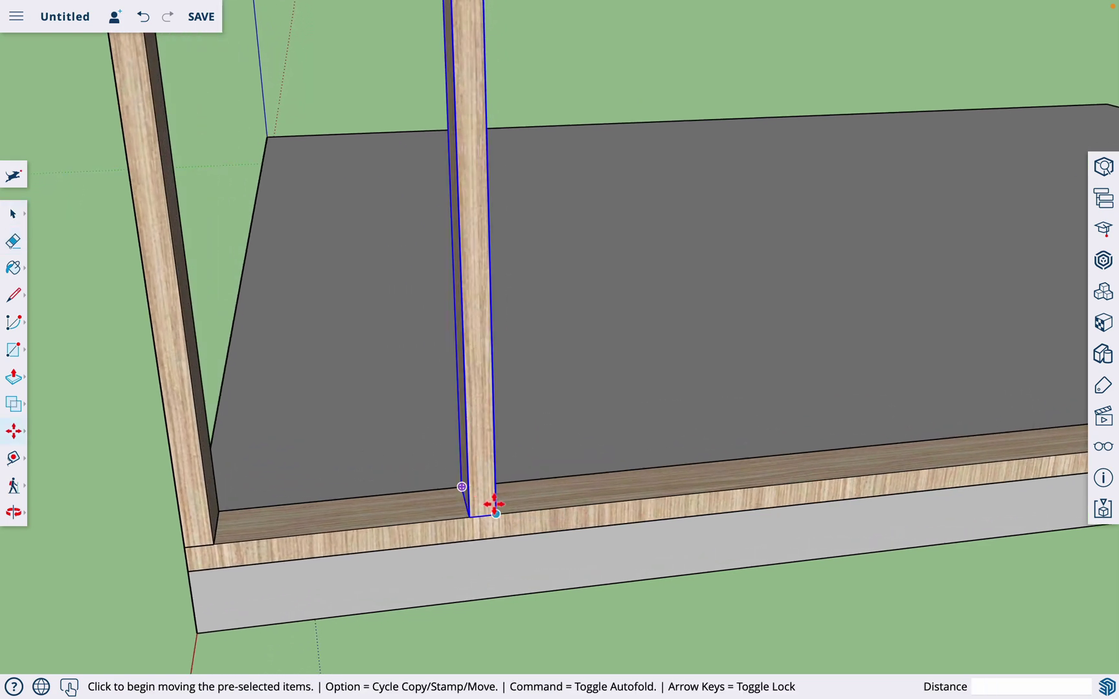
key("alt")
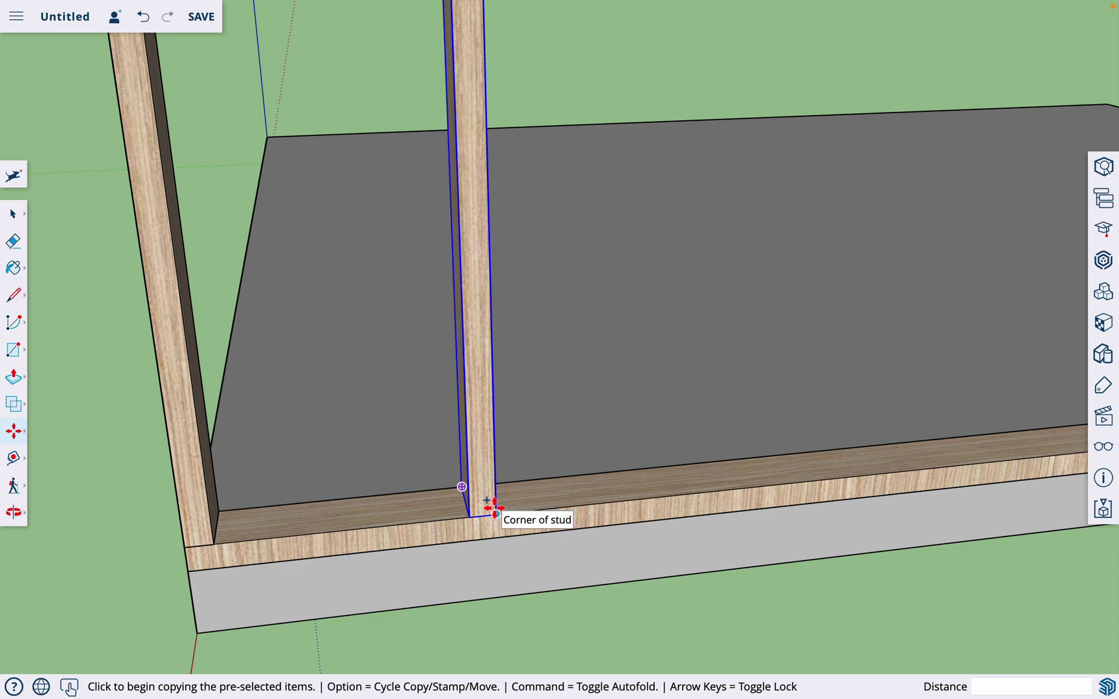
left_click(495, 513)
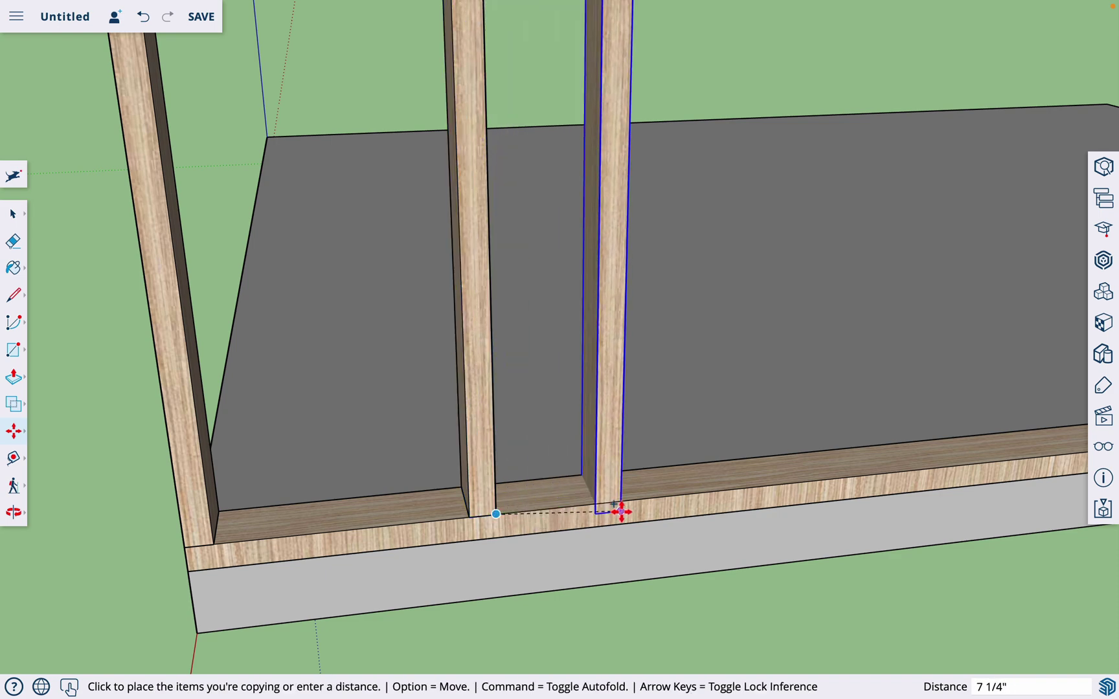
left_click(621, 502)
type("1")
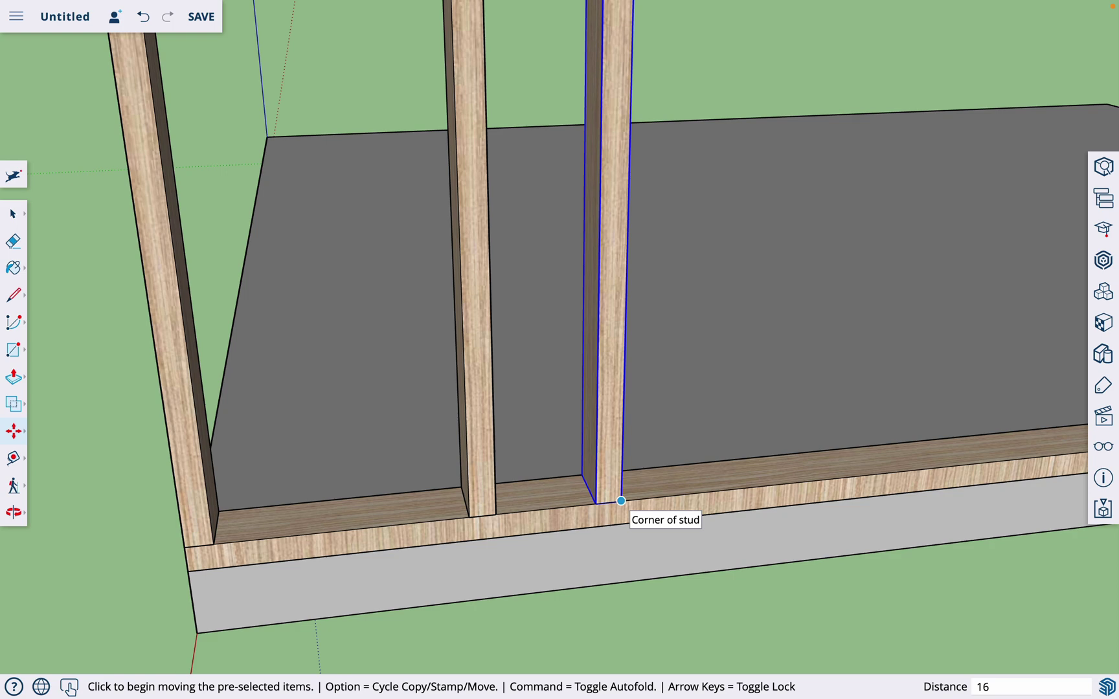
type("6")
key("Return")
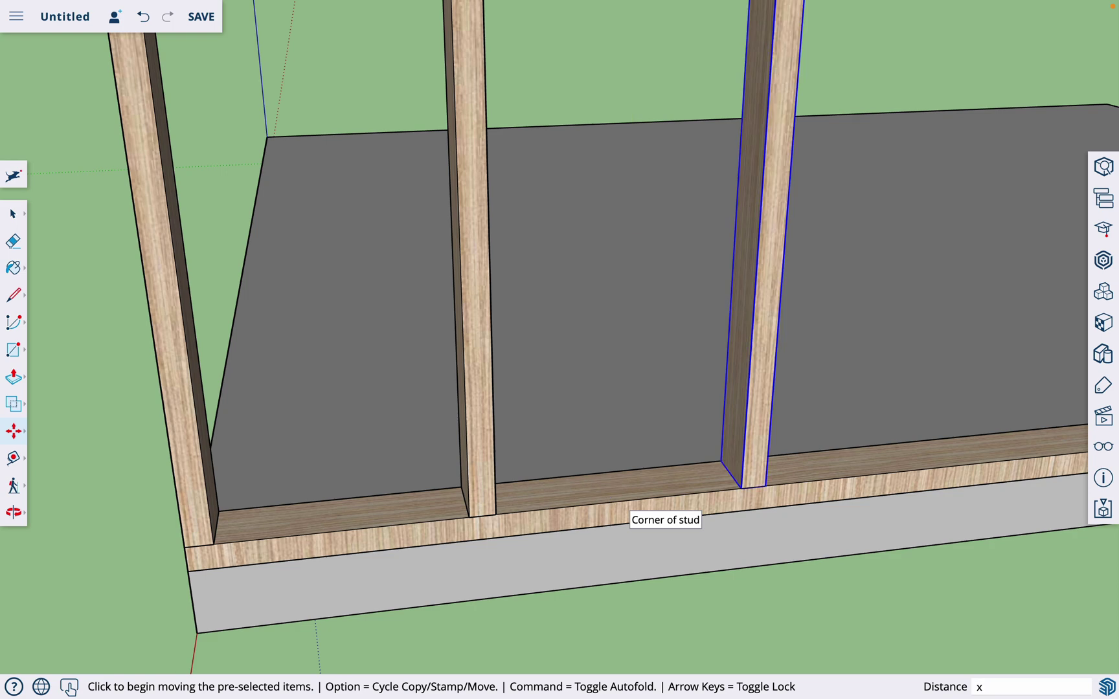
Step: Array the 16" stud copy x7 along the bottom plate
type("x7")
key("Return")
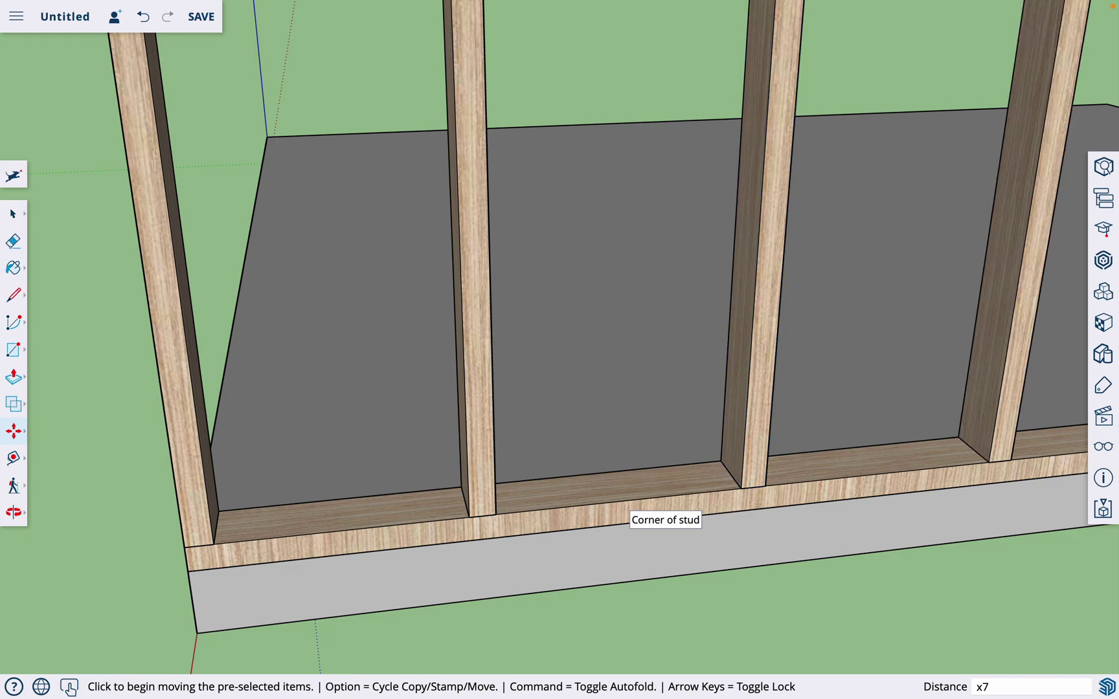
scroll(667, 511, "down", 8)
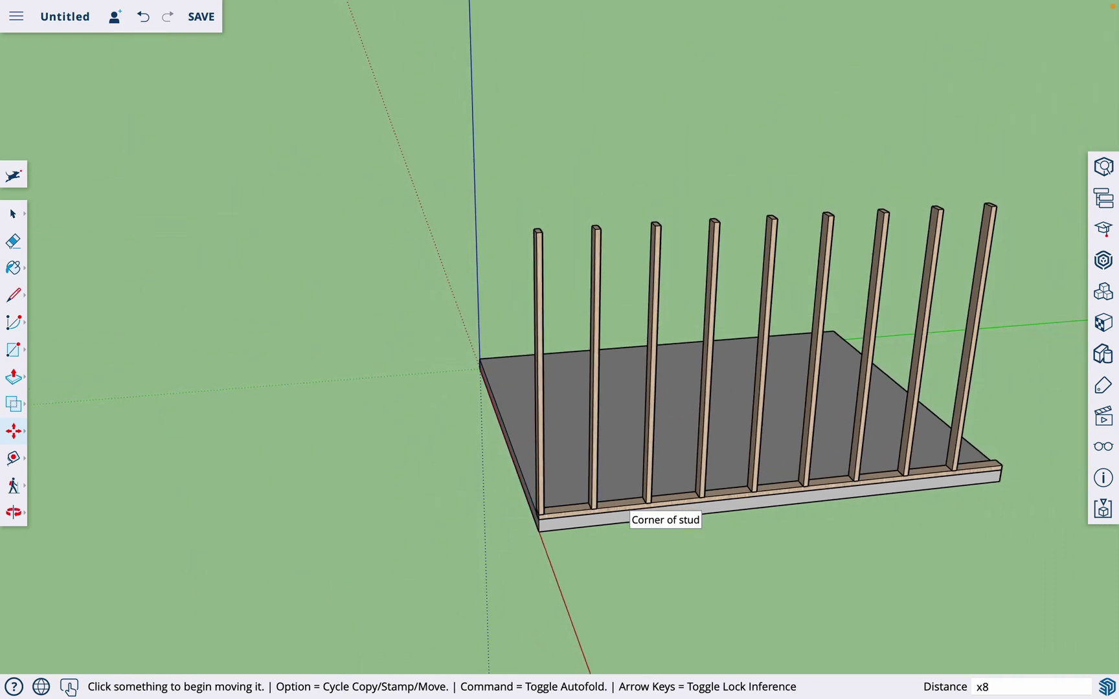
Step: Set the stud array to x8 so the studs run to the far end of the bottom plate
type("x9")
key("Return")
scroll(1023, 480, "up", 3)
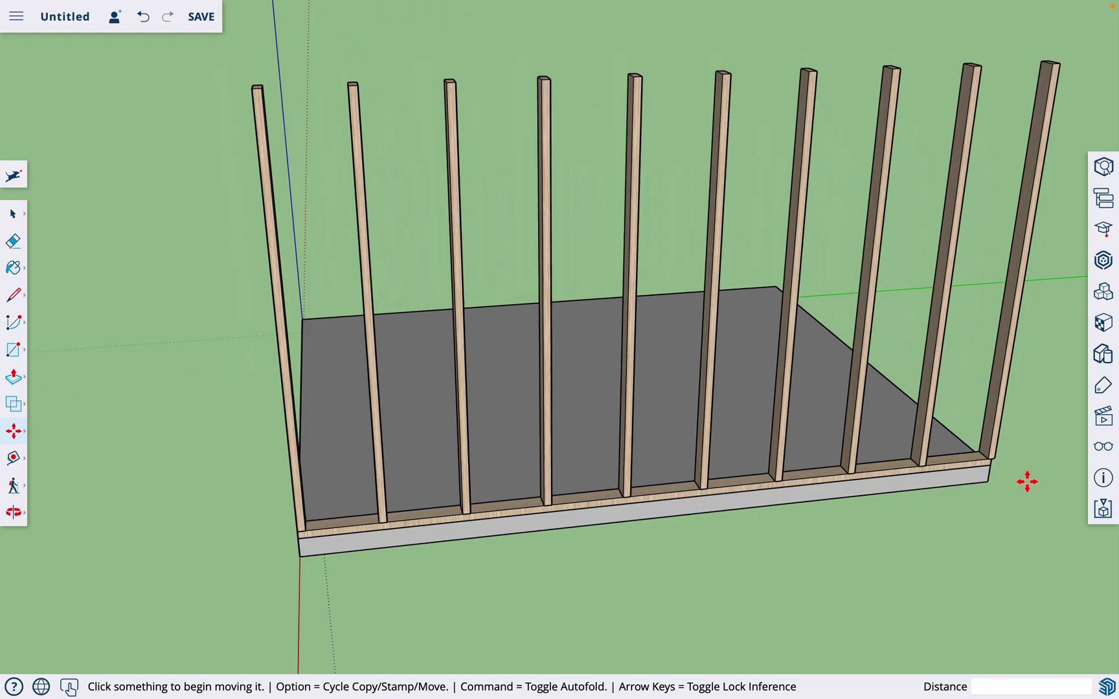
Step: Move the far end stud back 3/4" by its lower outer corner, flush with the end corner of the bottom plate
scroll(1026, 482, "up", 6)
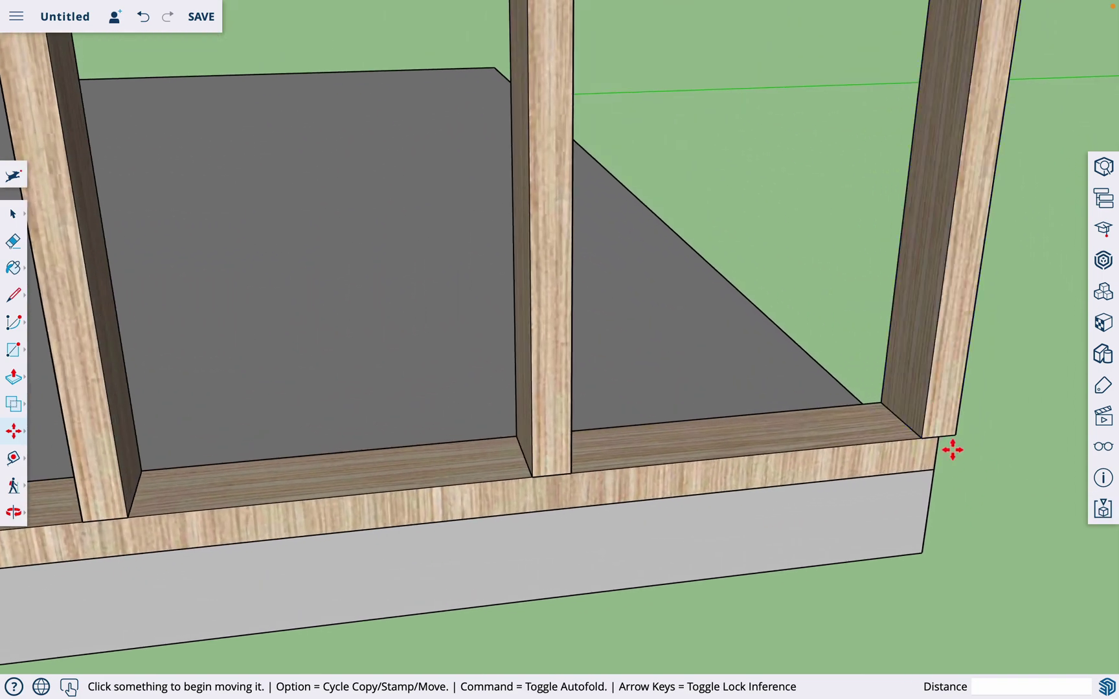
middle_click_drag(948, 499, 940, 472)
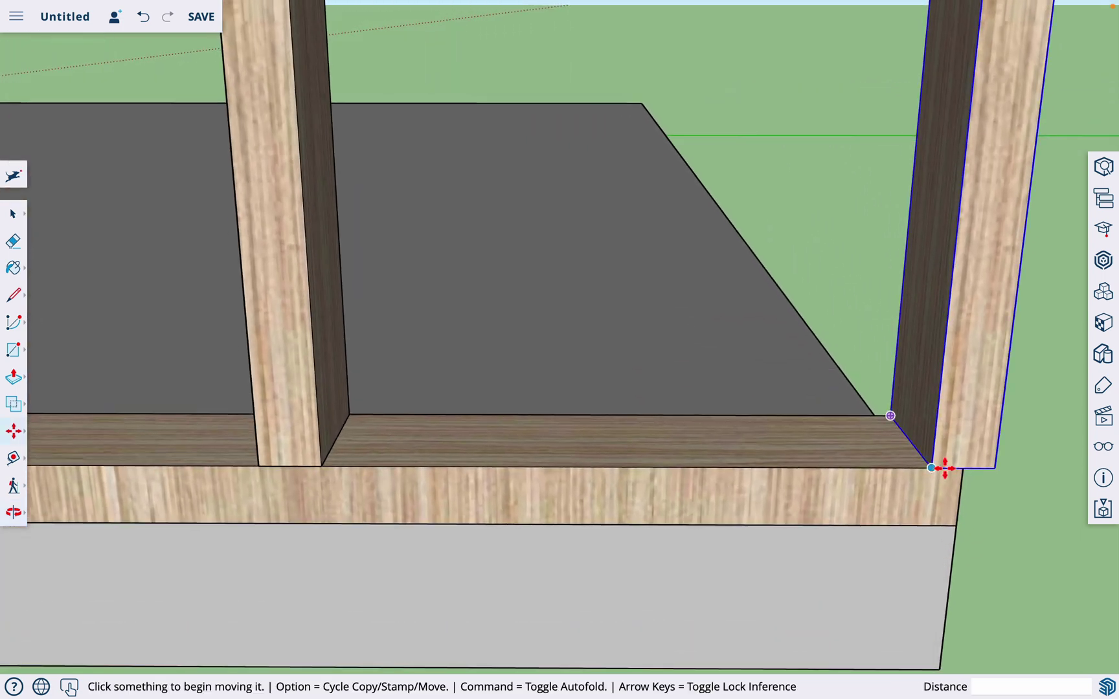
left_click(995, 467)
left_click(964, 466)
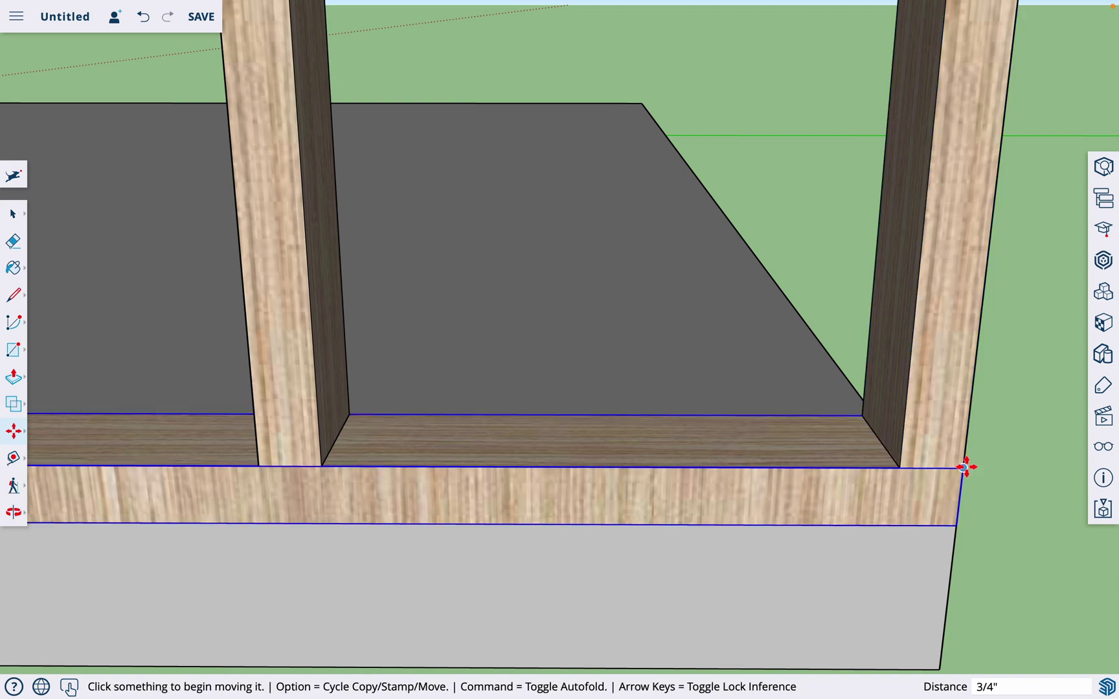
scroll(1002, 521, "down", 10)
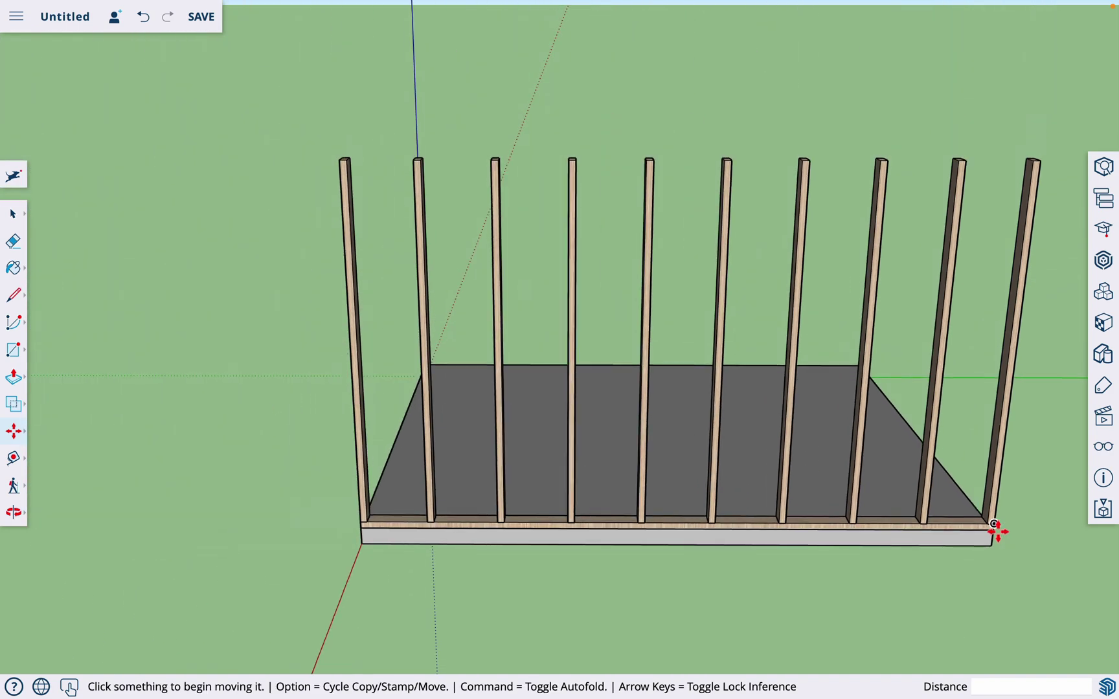
Step: Open the corner stud component for editing at its top end
key("o")
left_click_drag(594, 591, 881, 564)
left_click_drag(588, 537, 769, 534)
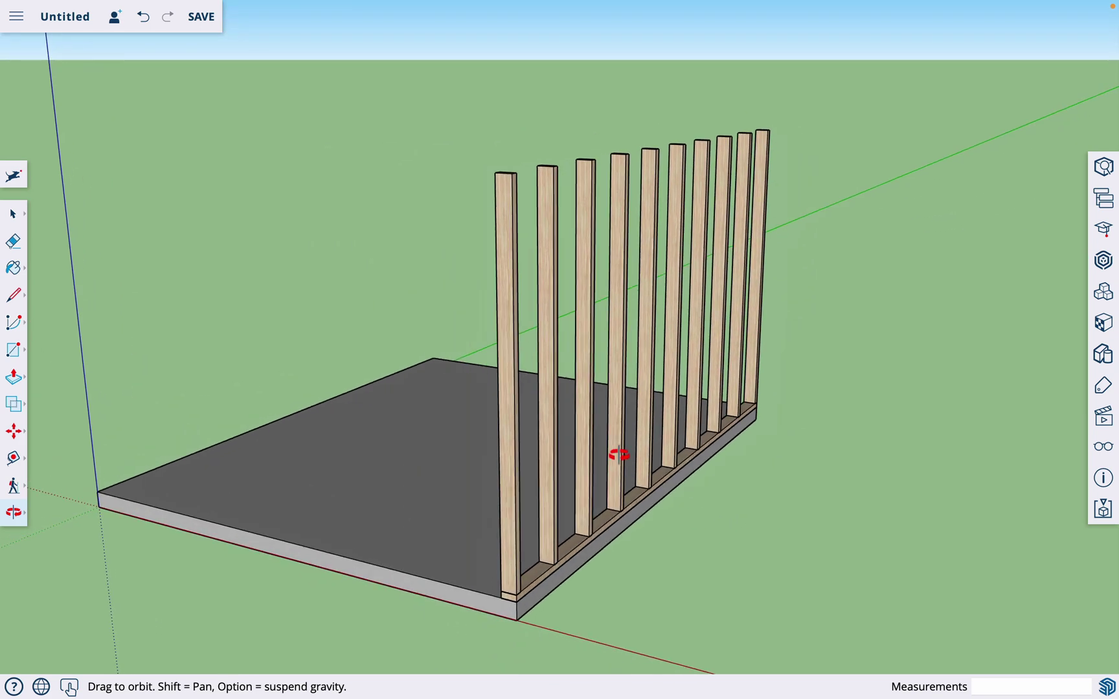
left_click_drag(618, 455, 632, 572)
scroll(522, 300, "up", 5)
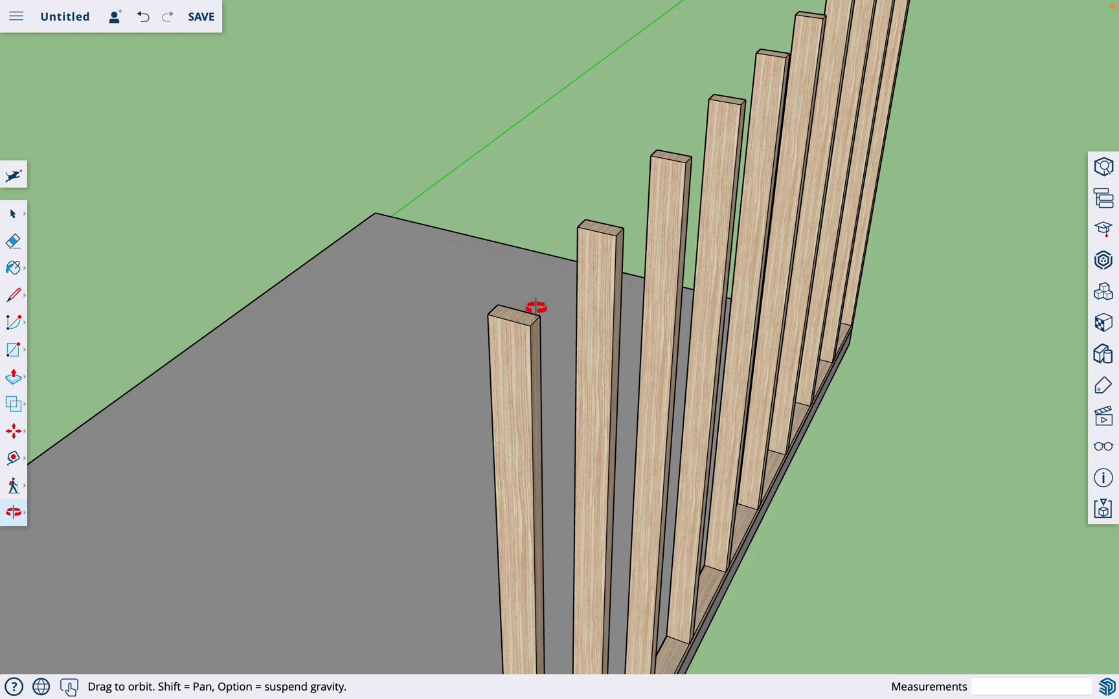
scroll(523, 320, "up", 5)
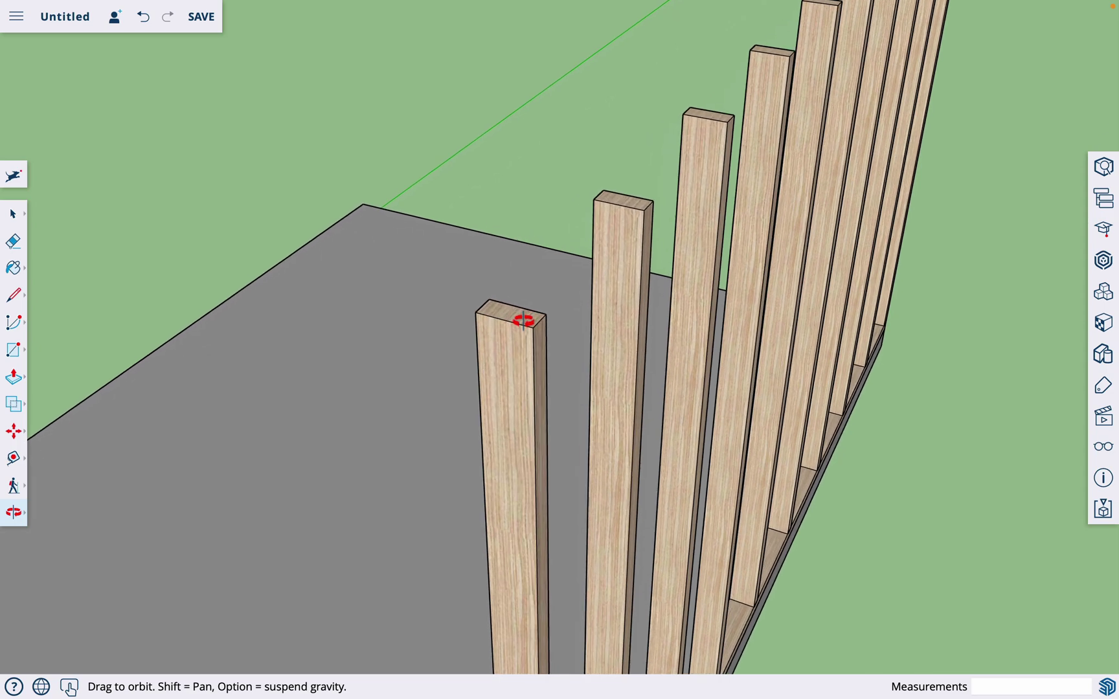
key("space")
key("p")
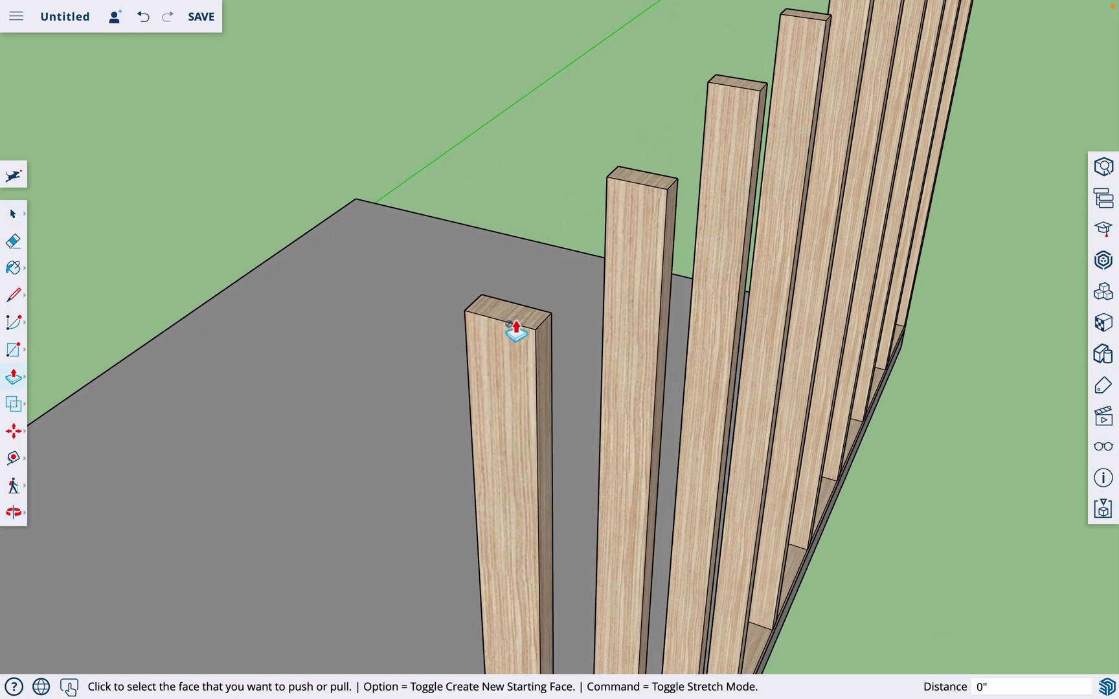
key("space")
double_click(518, 319)
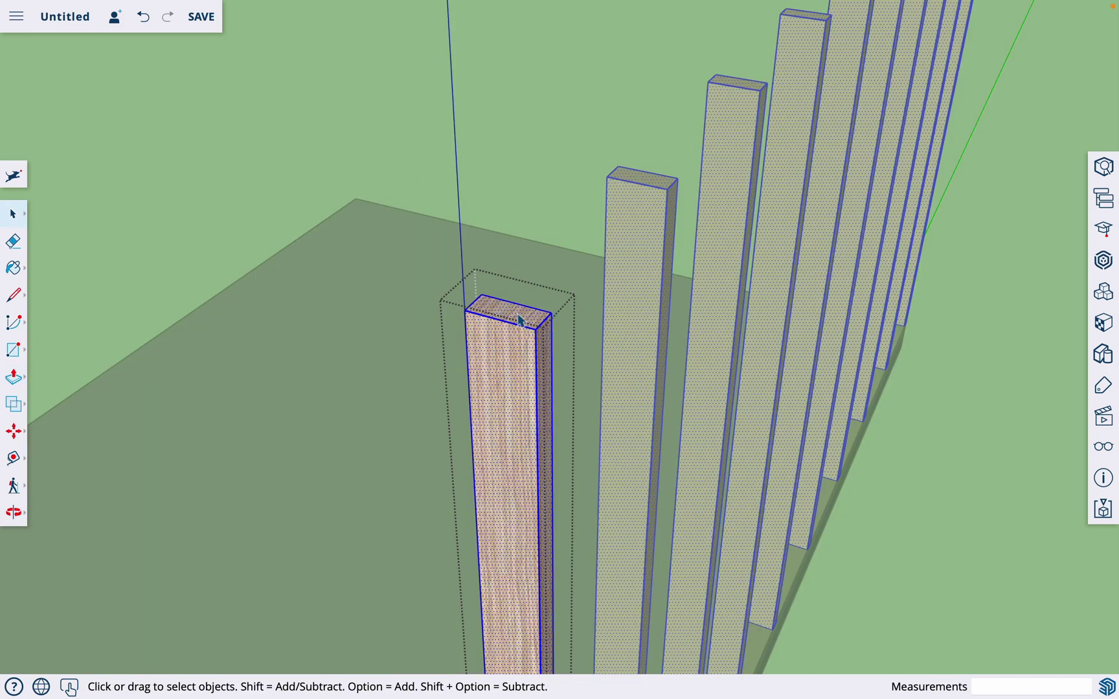
Step: Push/Pull the stud's top face up 6" and close the component
key("p")
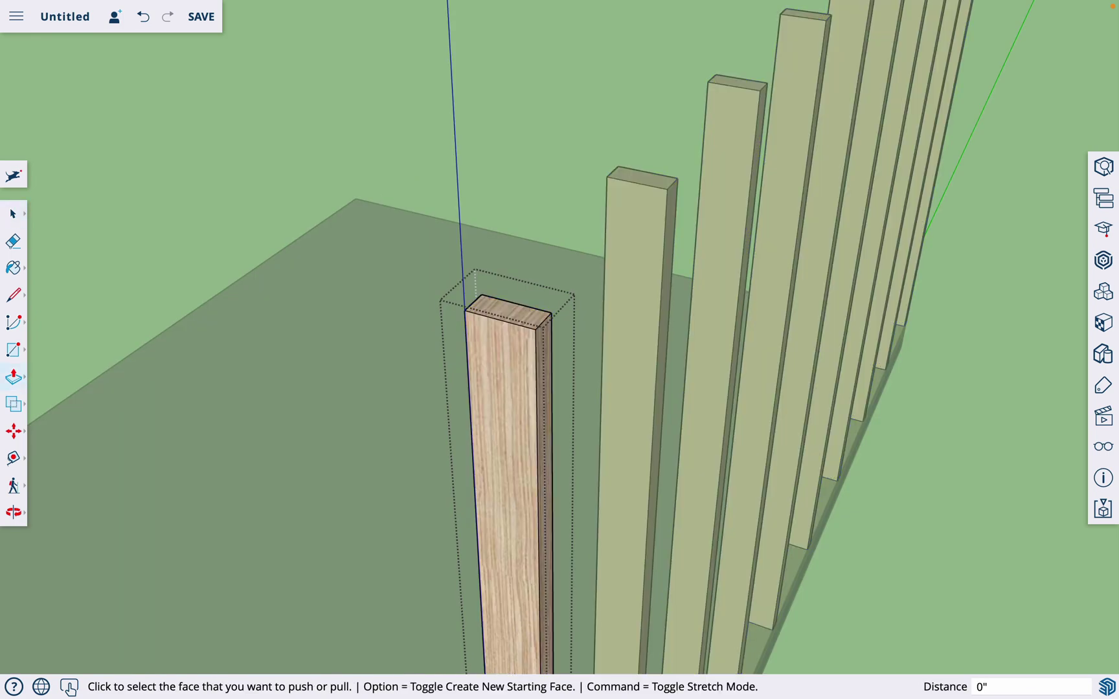
left_click(514, 317)
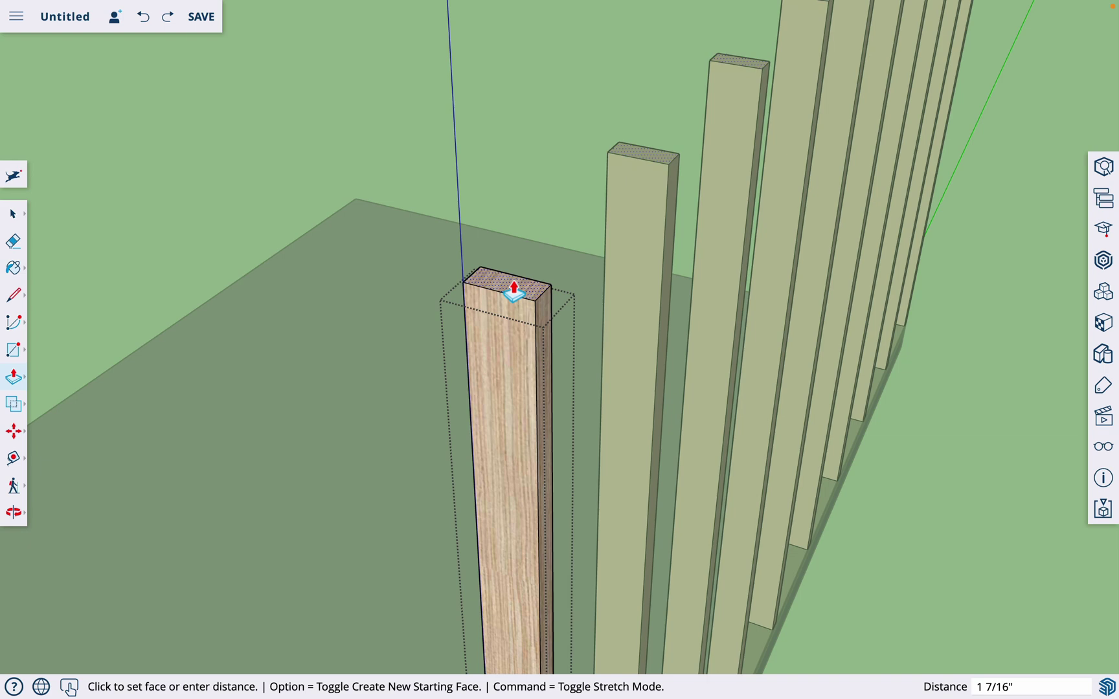
key("p")
left_click(514, 288)
type("6")
key("Return")
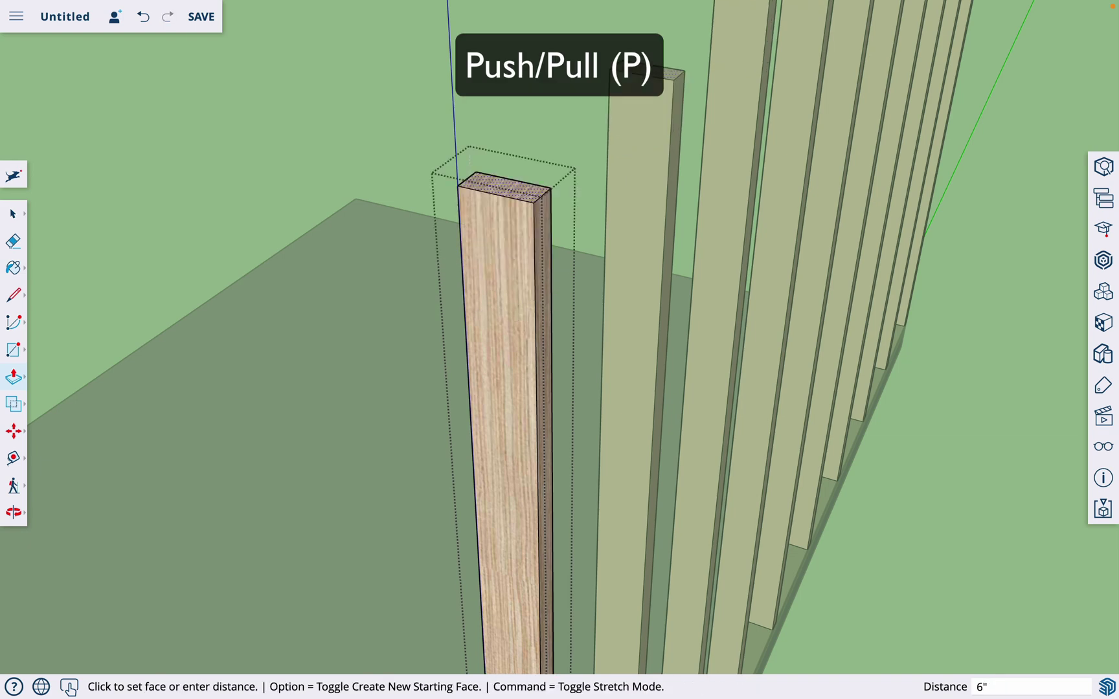
scroll(514, 294, "down", 3)
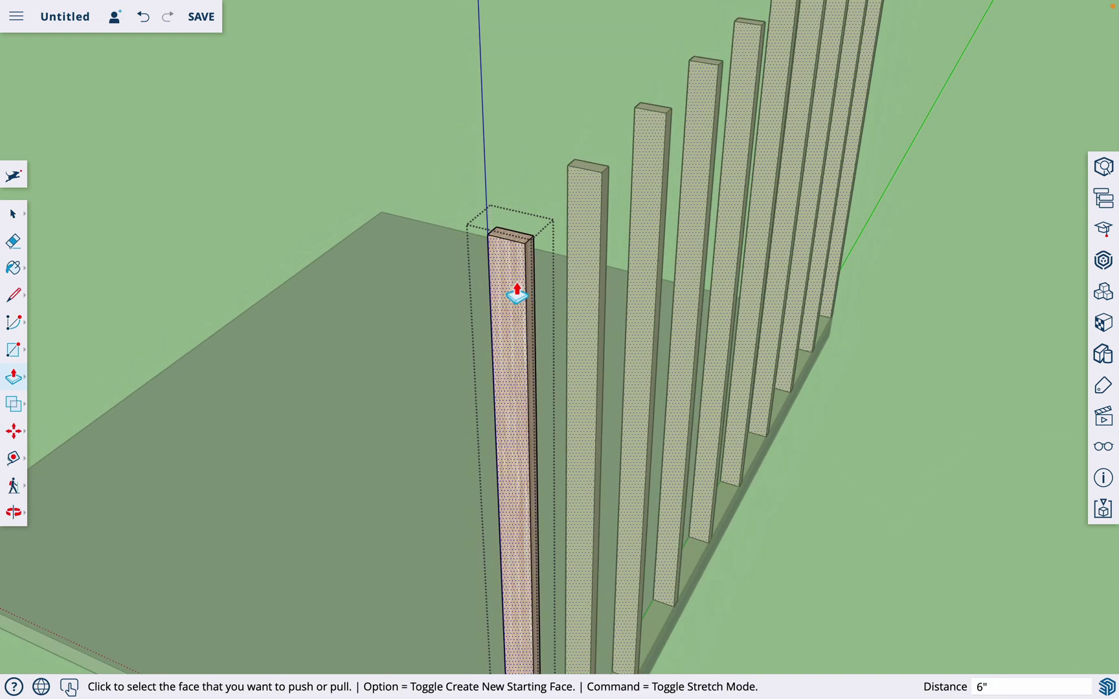
key("o")
left_click_drag(512, 288, 527, 387)
key("space")
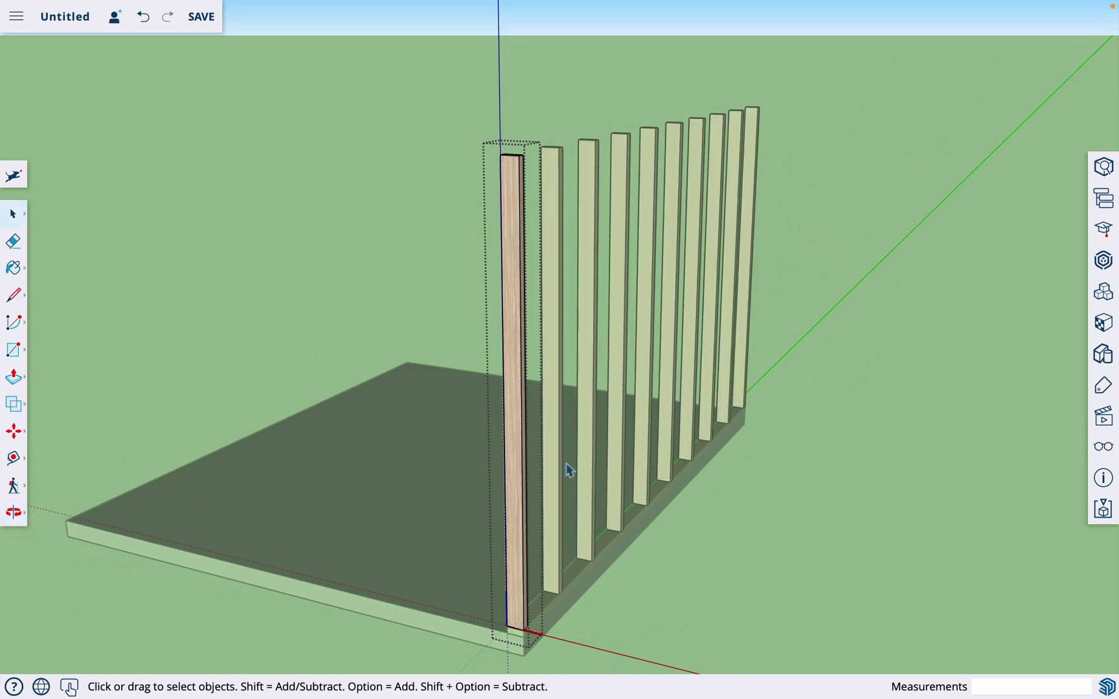
left_click(702, 574)
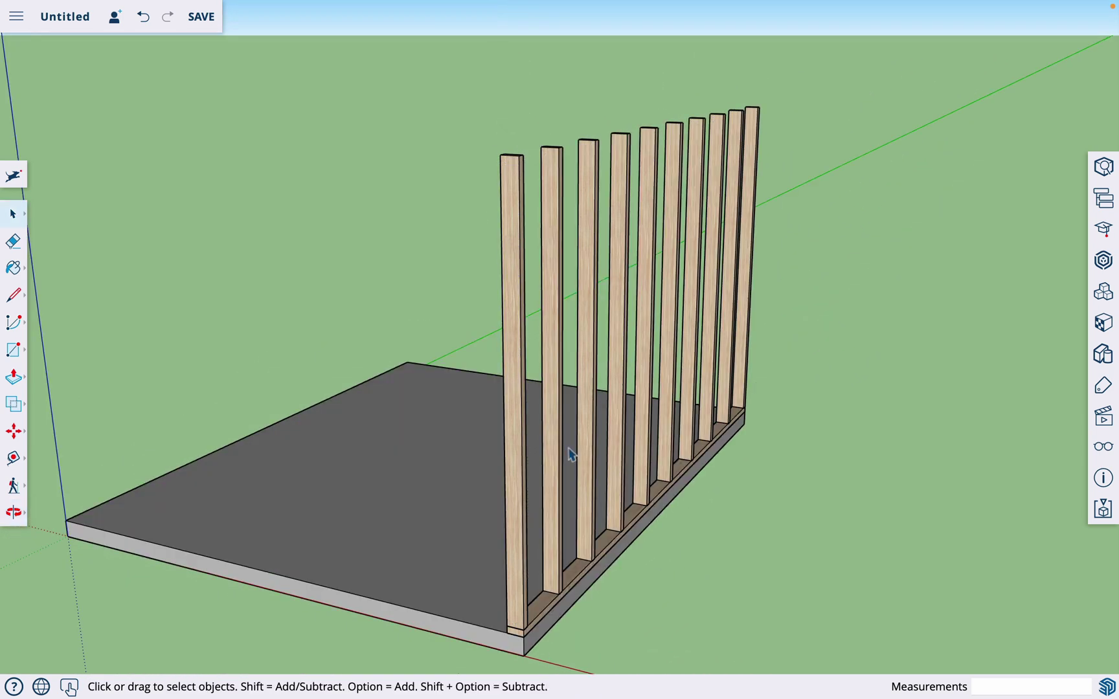
Step: Copy the bottom plate 89.5" straight up from its upper outer corner to form the top plate over the studs
scroll(529, 615, "up", 2)
left_click(535, 620)
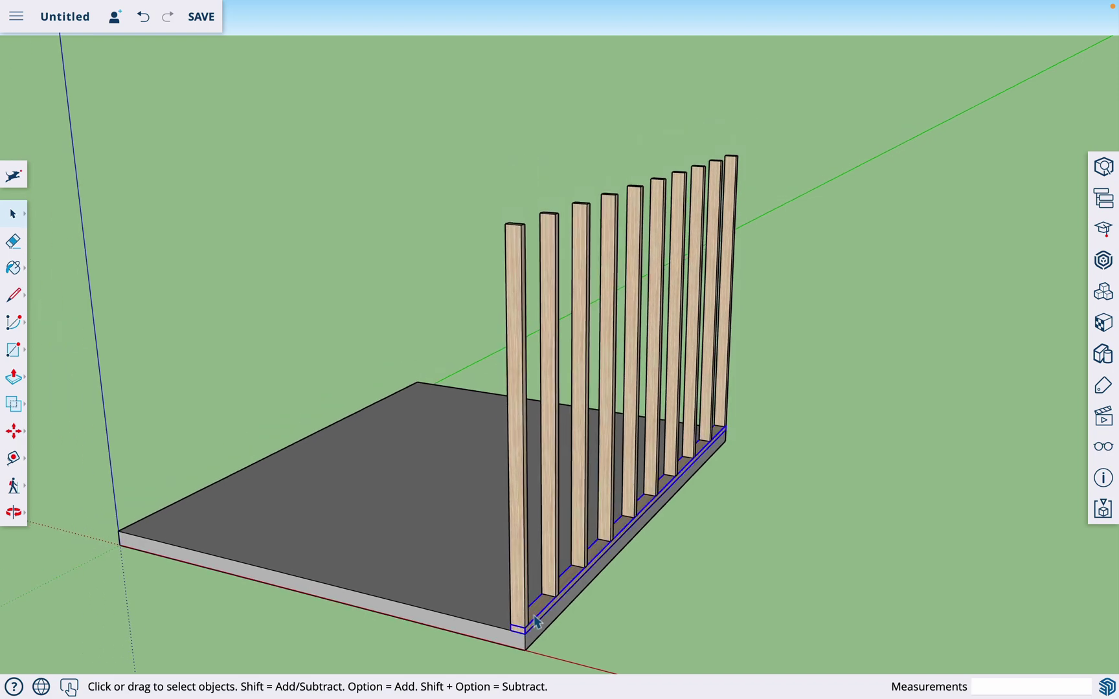
scroll(535, 620, "up", 2)
key("m")
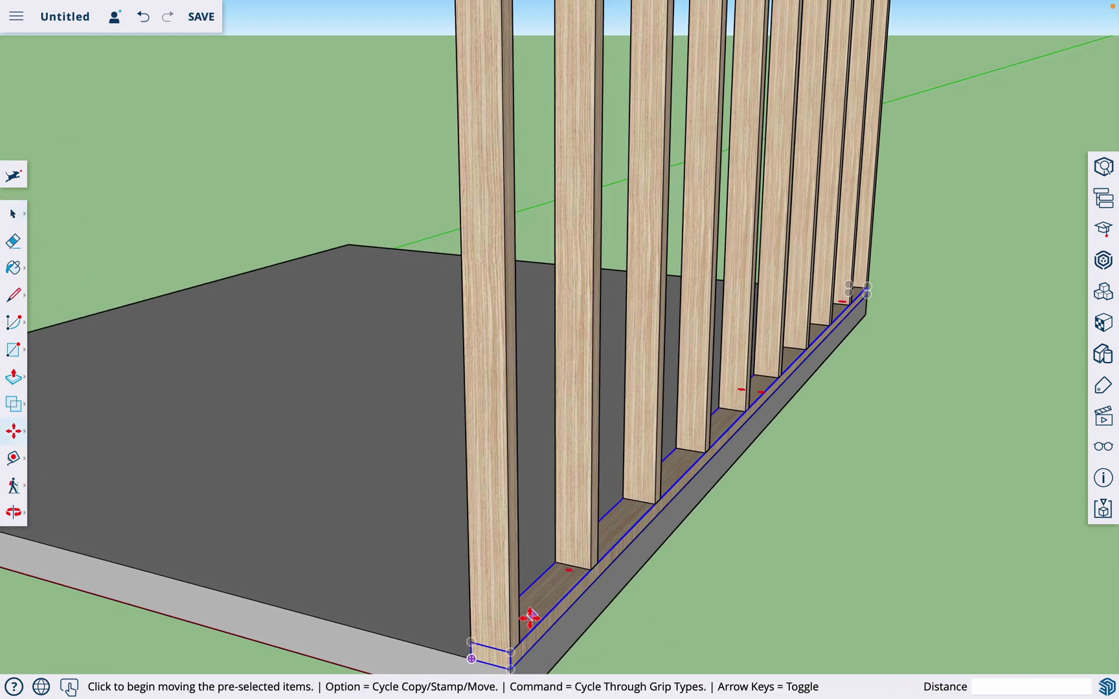
scroll(522, 632, "down", 2)
scroll(496, 427, "down", 2)
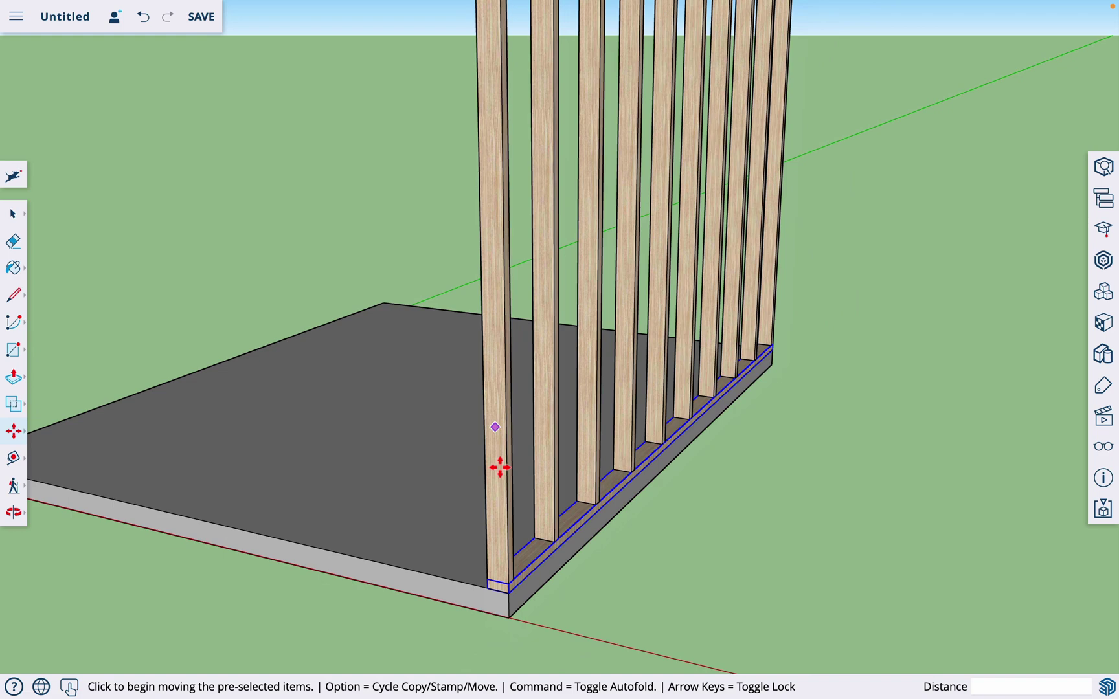
scroll(506, 591, "up", 3)
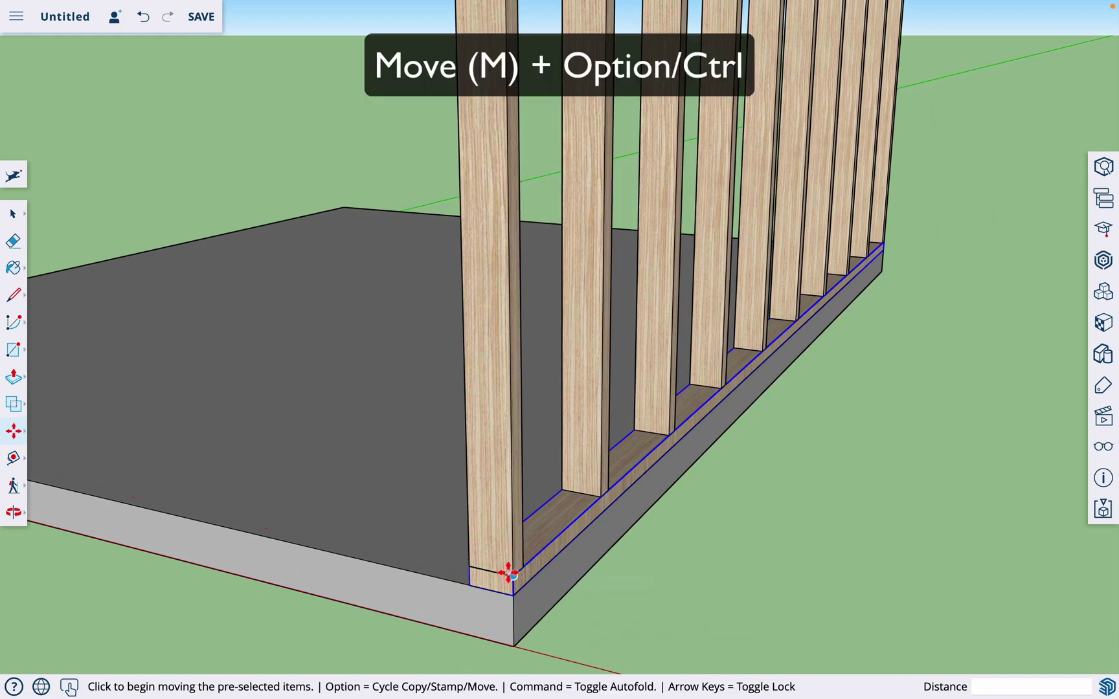
key("alt")
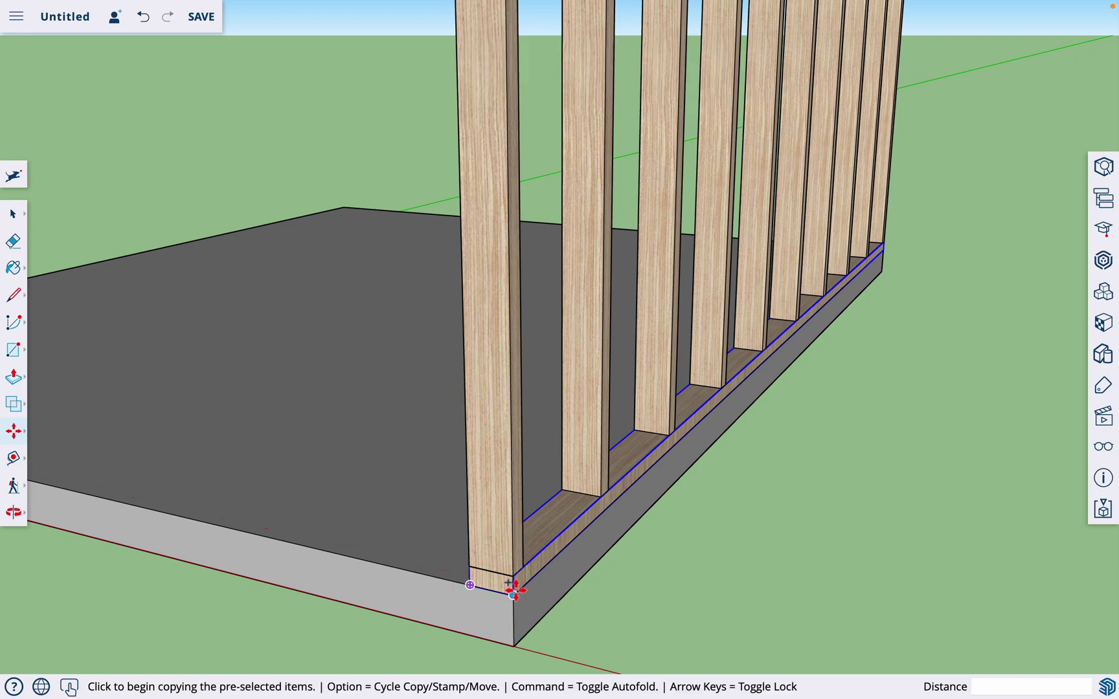
left_click(513, 576)
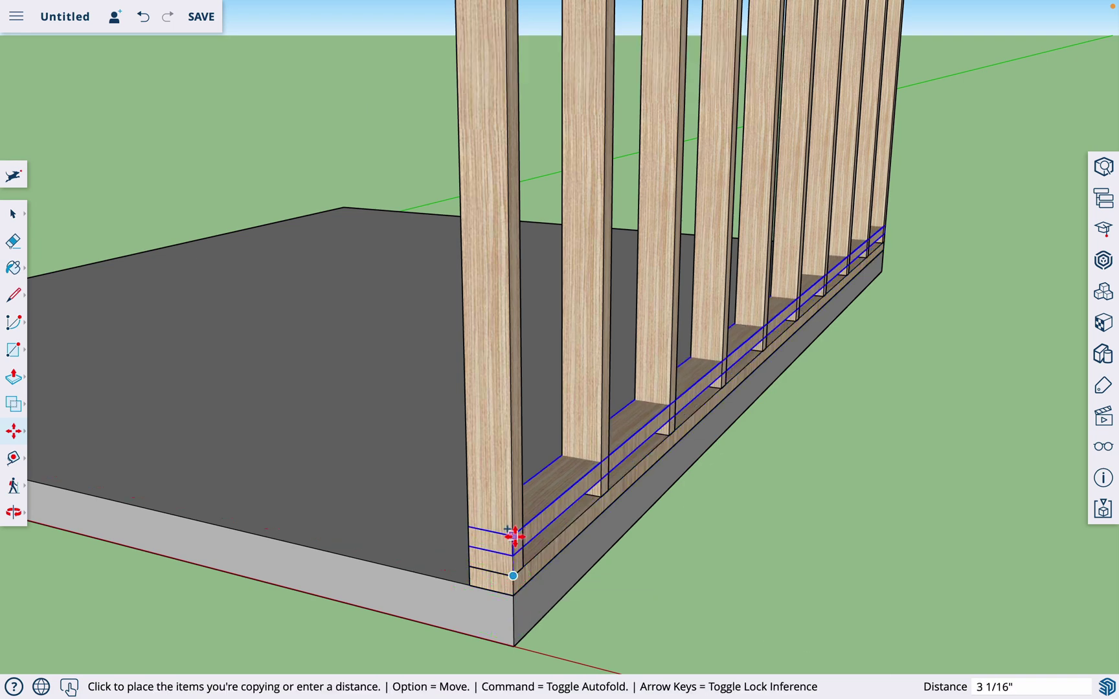
left_click(513, 488)
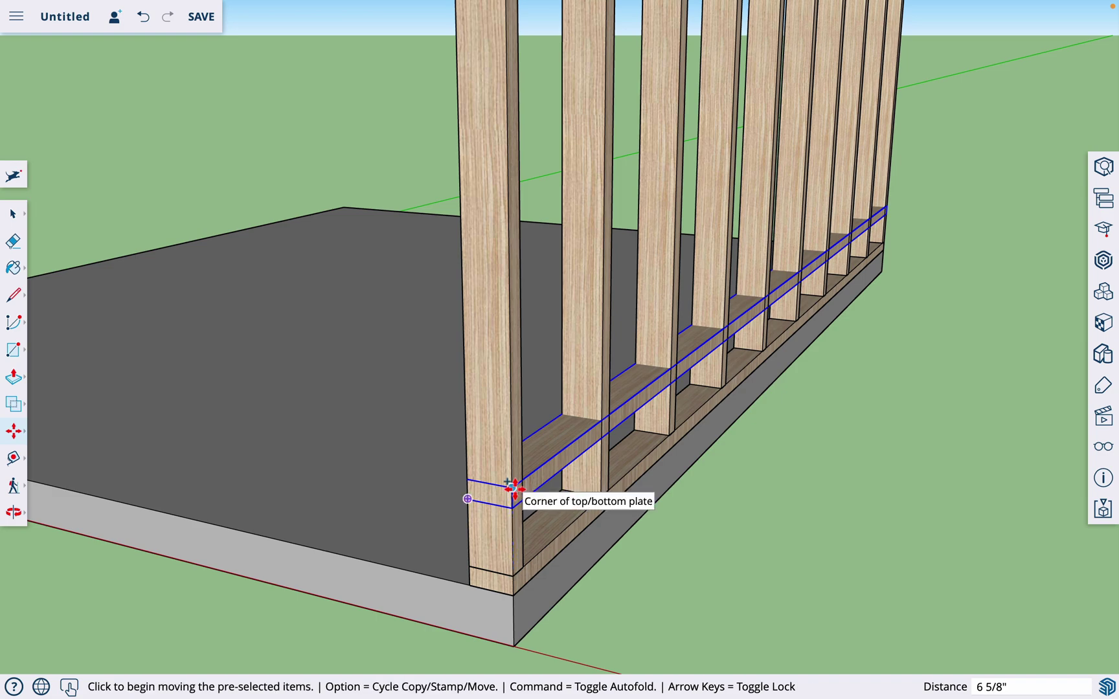
type("89.5")
key("Return")
scroll(528, 524, "down", 6)
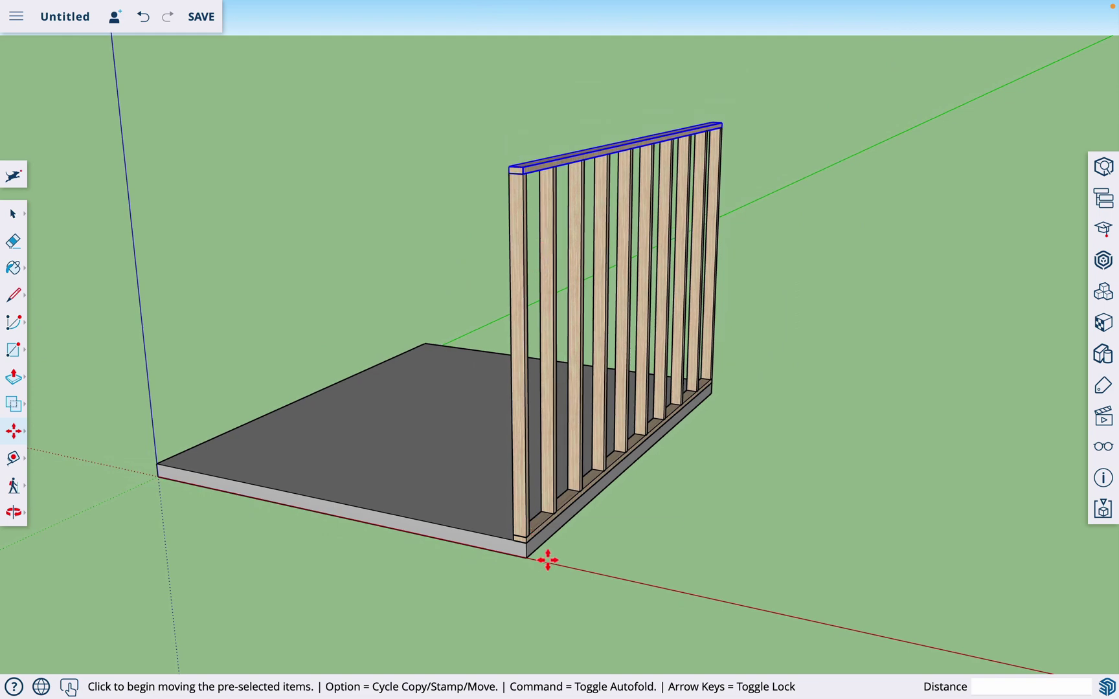
Step: Copy the top plate 1 1/2" straight up from its lower outer corner to form a double top plate
scroll(548, 560, "up", 4)
scroll(548, 560, "up", 1)
scroll(500, 522, "down", 5)
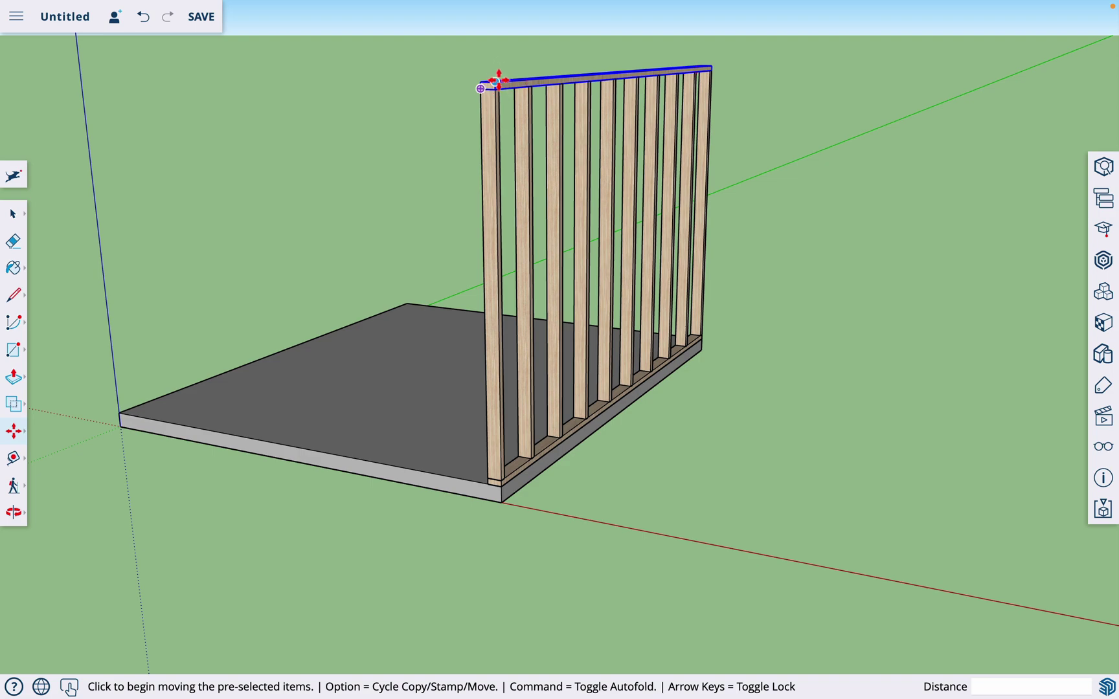
scroll(497, 85, "up", 5)
scroll(497, 78, "up", 3)
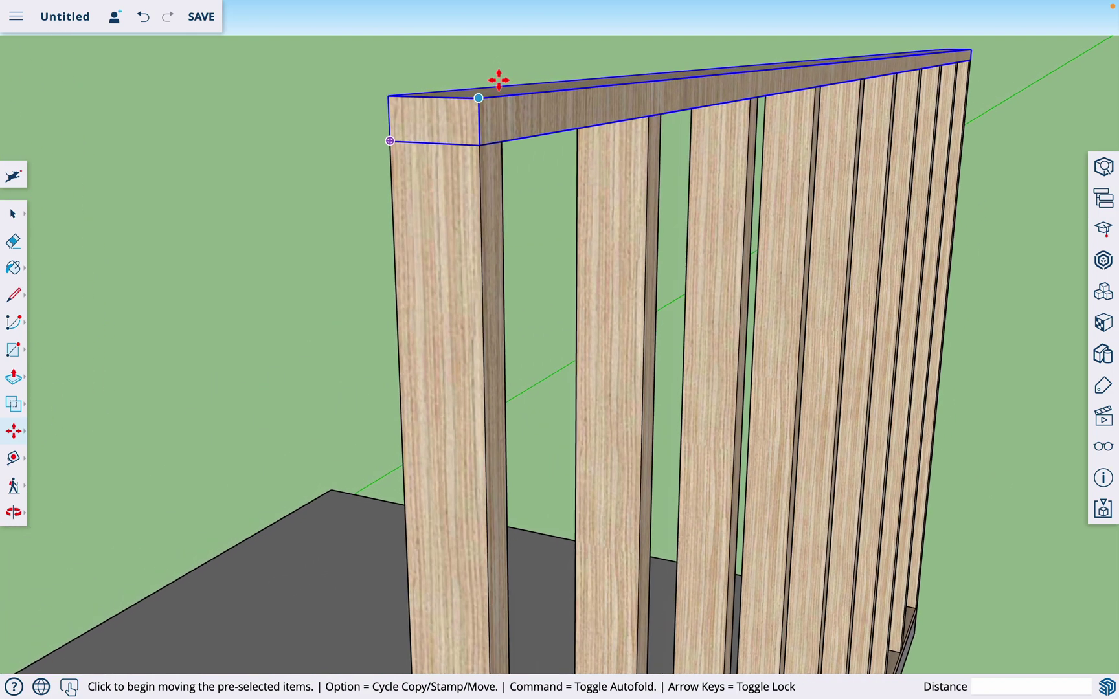
scroll(499, 82, "down", 6)
scroll(495, 97, "up", 3)
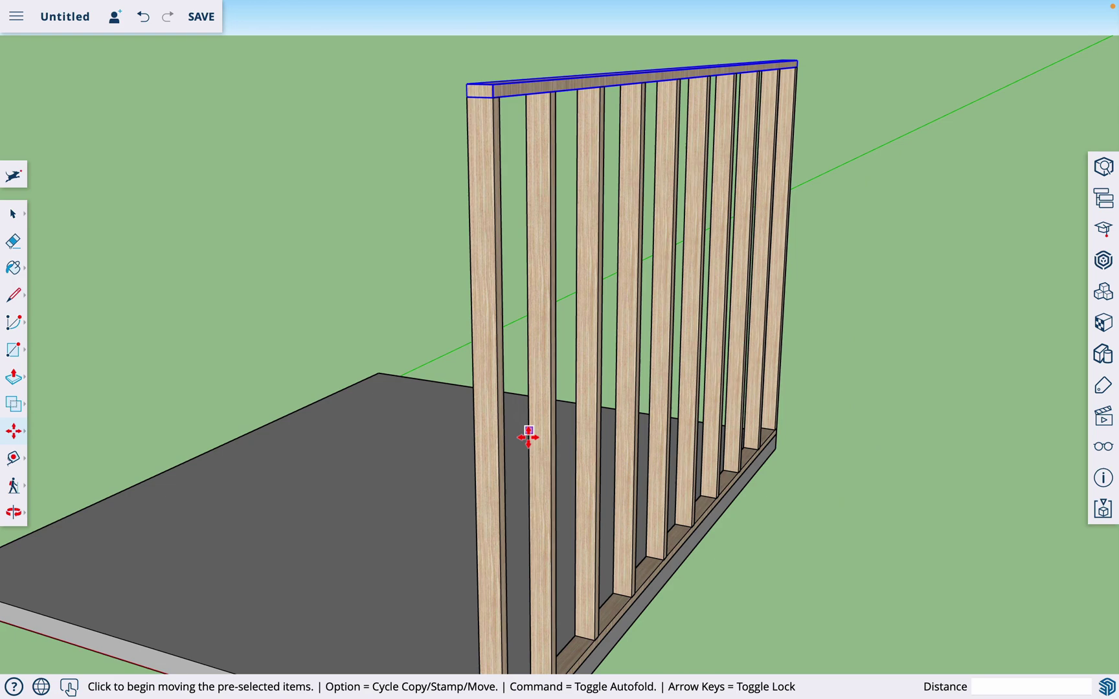
scroll(527, 436, "down", 3)
scroll(498, 156, "up", 5)
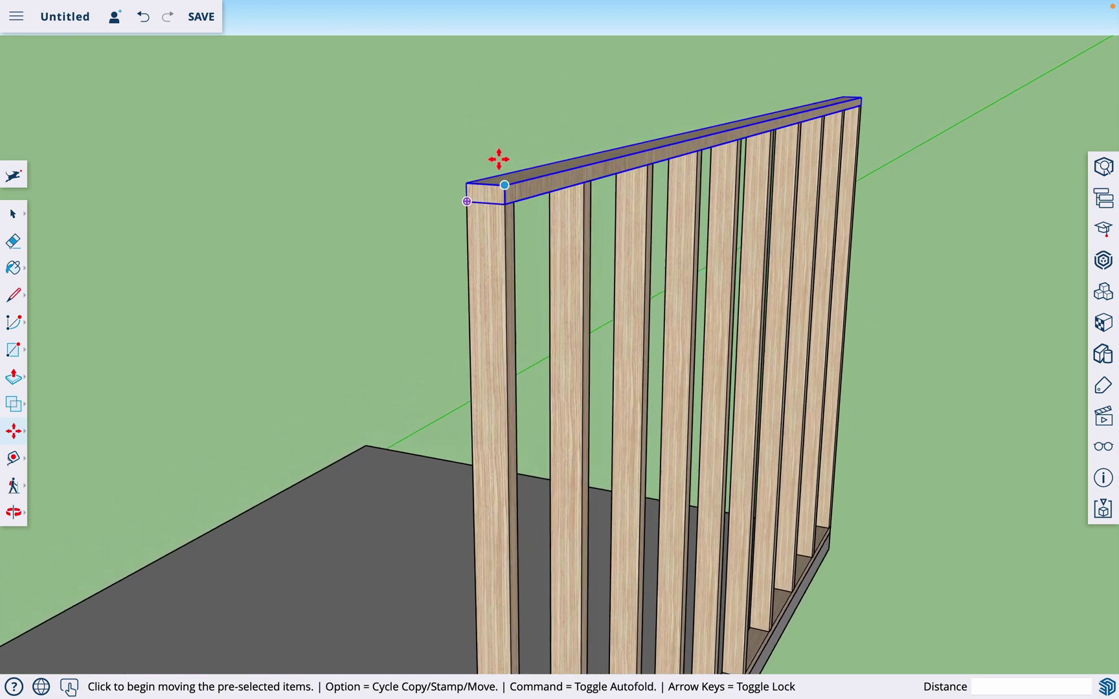
scroll(498, 158, "up", 2)
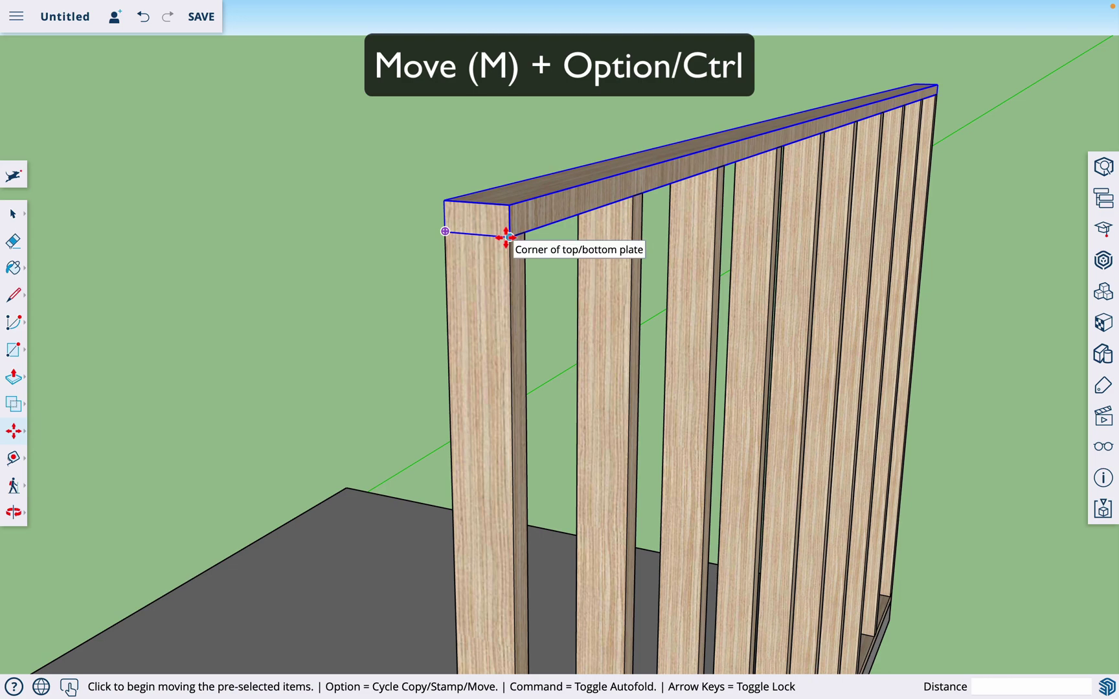
key("alt")
left_click(509, 237)
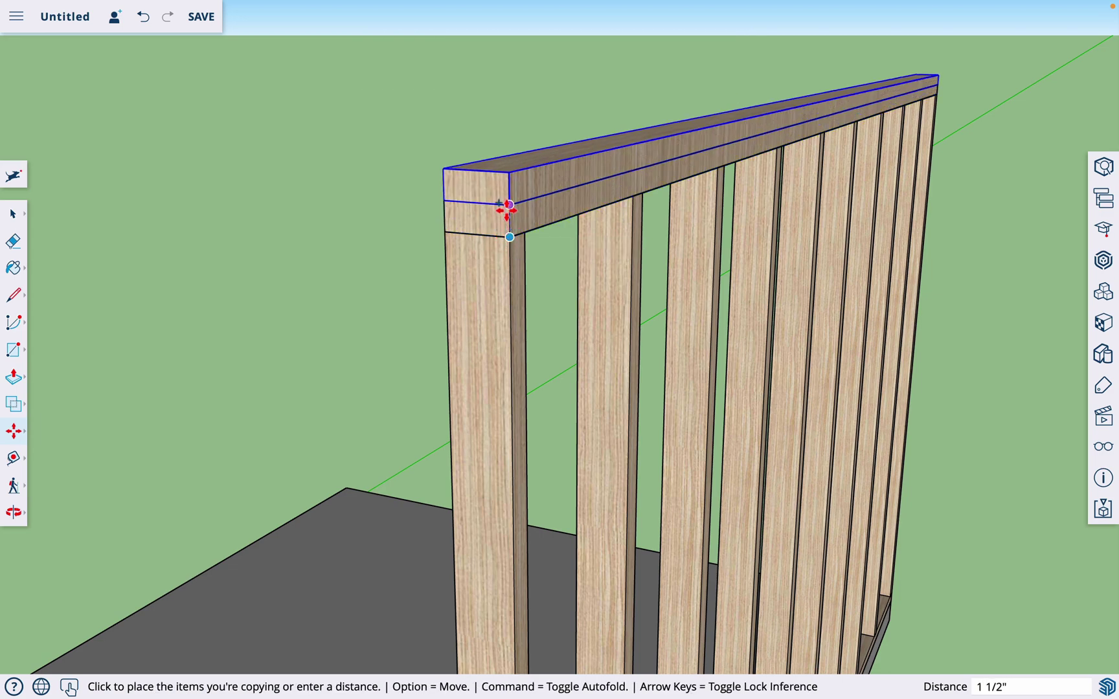
left_click(506, 209)
scroll(507, 206, "down", 1)
scroll(507, 207, "down", 6)
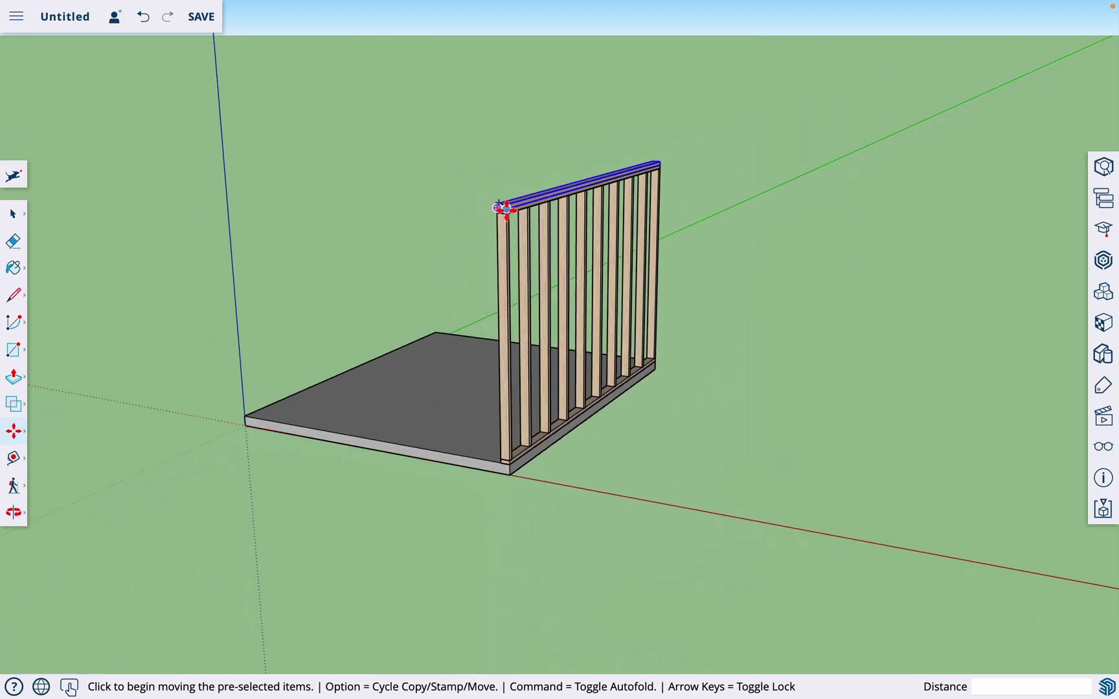
Step: Select the complete wall framing, including all studs, the bottom plate and both top plates, but leave out the slab
key("o")
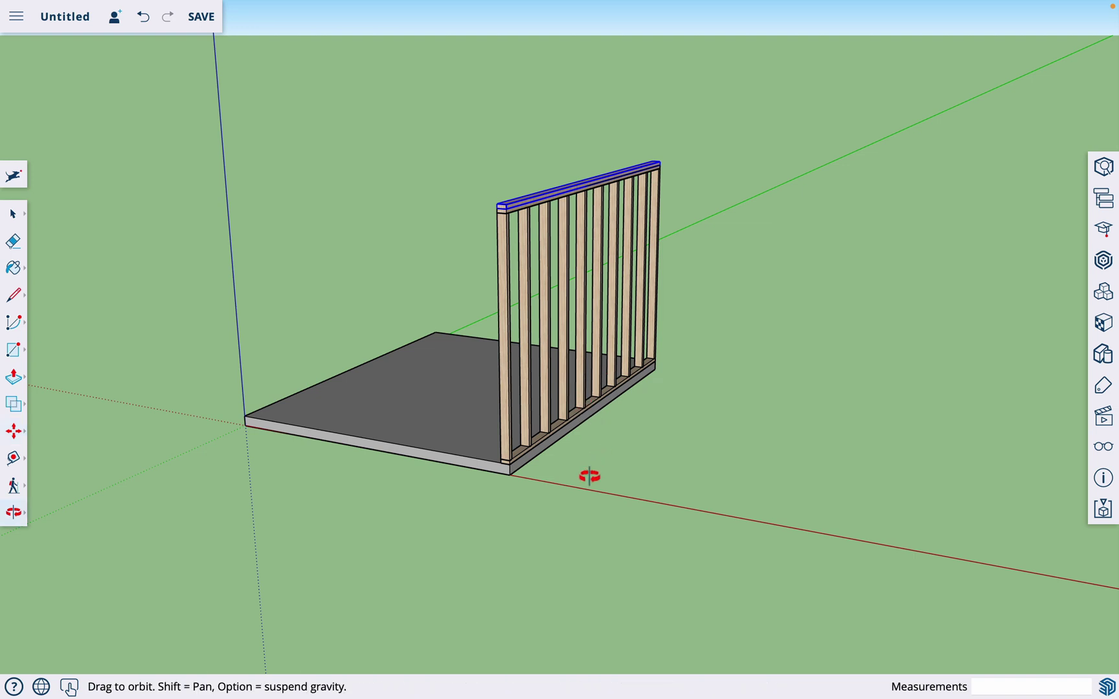
left_click_drag(587, 472, 794, 437)
left_click_drag(620, 457, 599, 424)
left_click_drag(677, 417, 566, 425)
key("space")
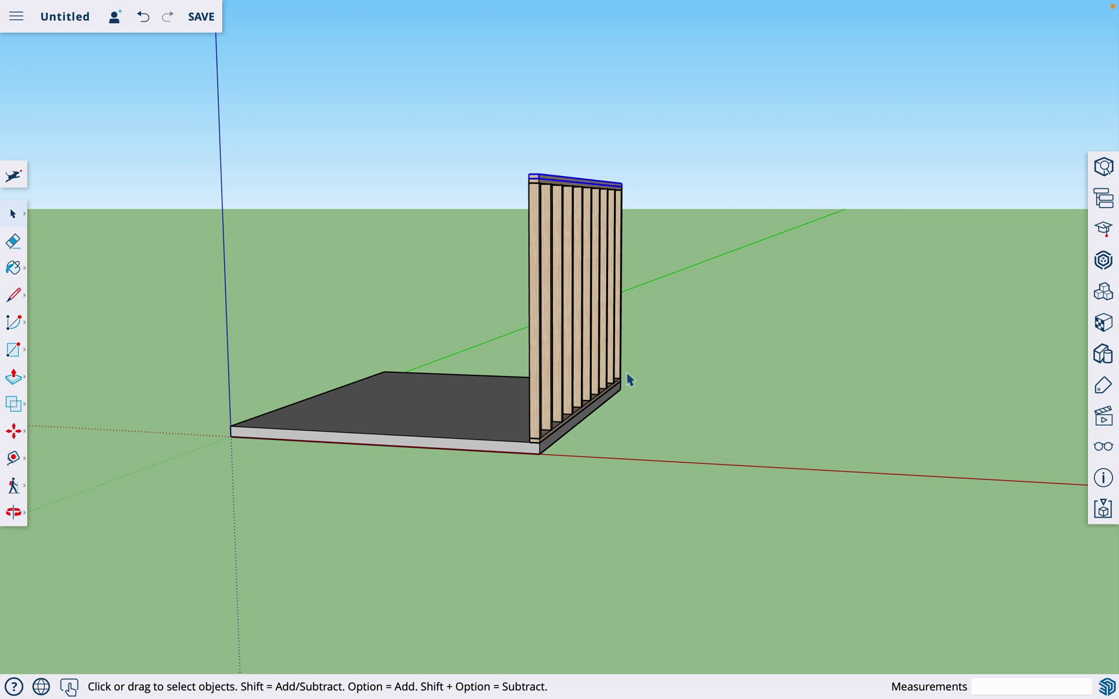
left_click_drag(662, 176, 477, 500)
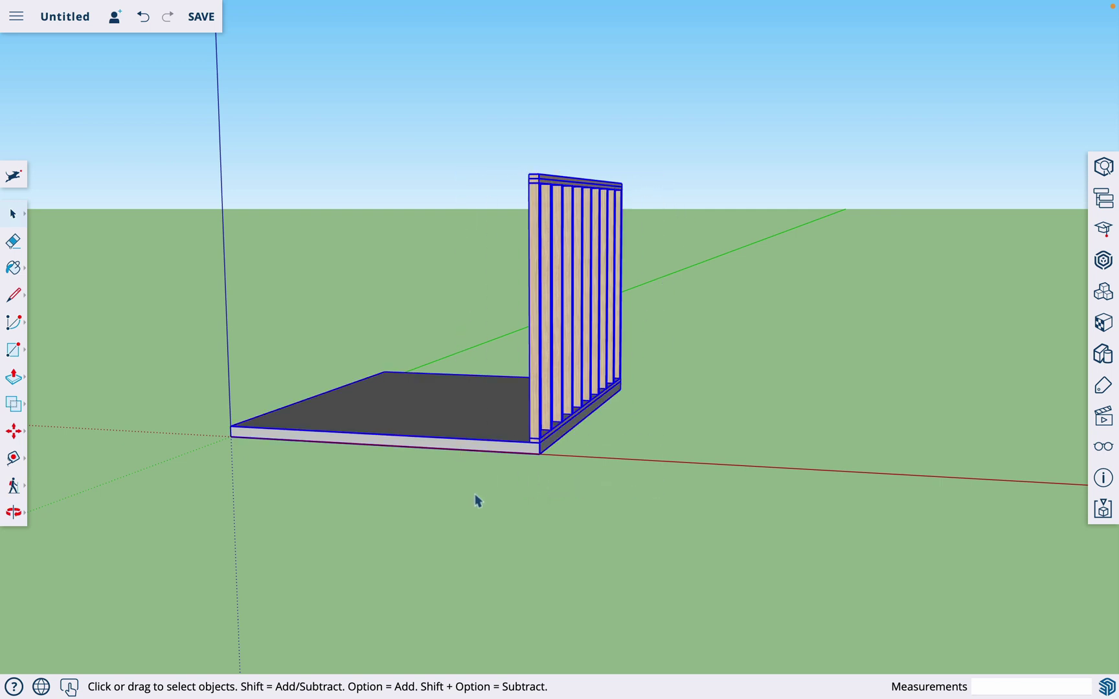
left_click(486, 424, "shift")
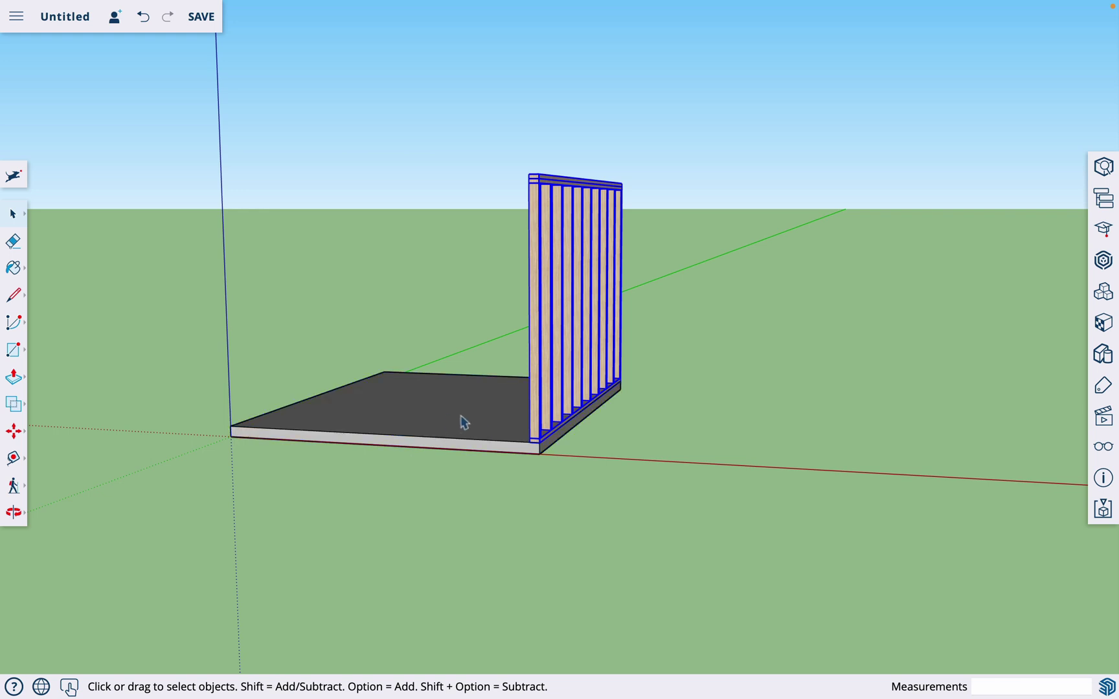
Step: Copy the wall 116.5" along the slab's front edge to the opposite side, starting from the bottom plate's inner corner, and clear the selection
key("o")
left_click_drag(515, 460, 649, 451)
scroll(582, 451, "up", 5)
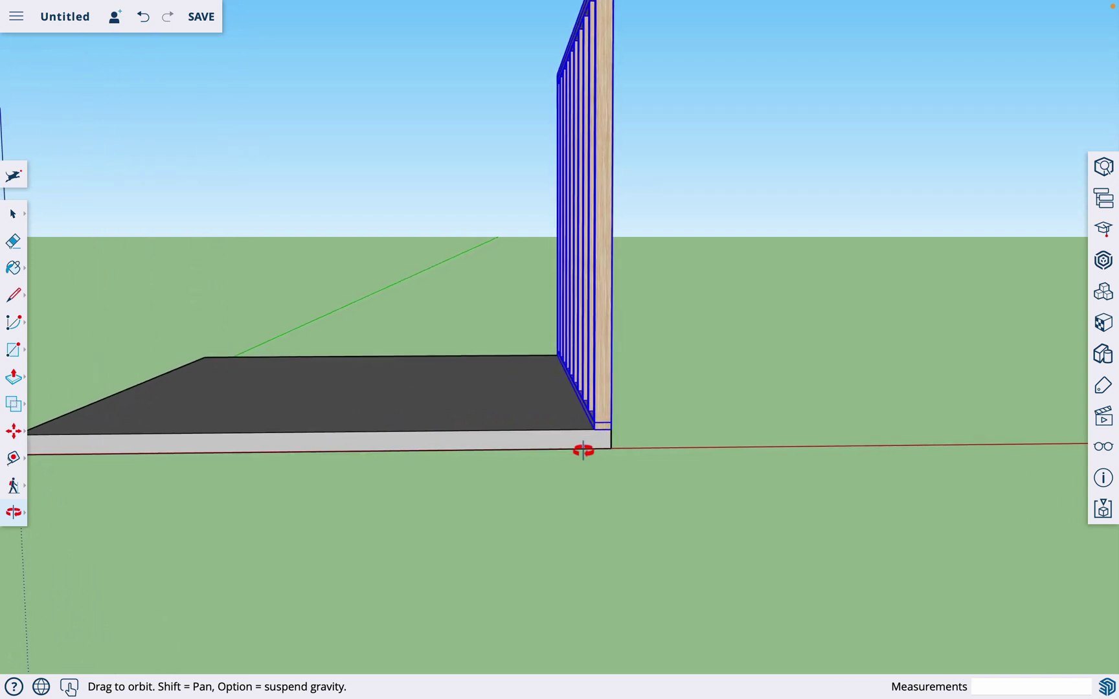
key("m")
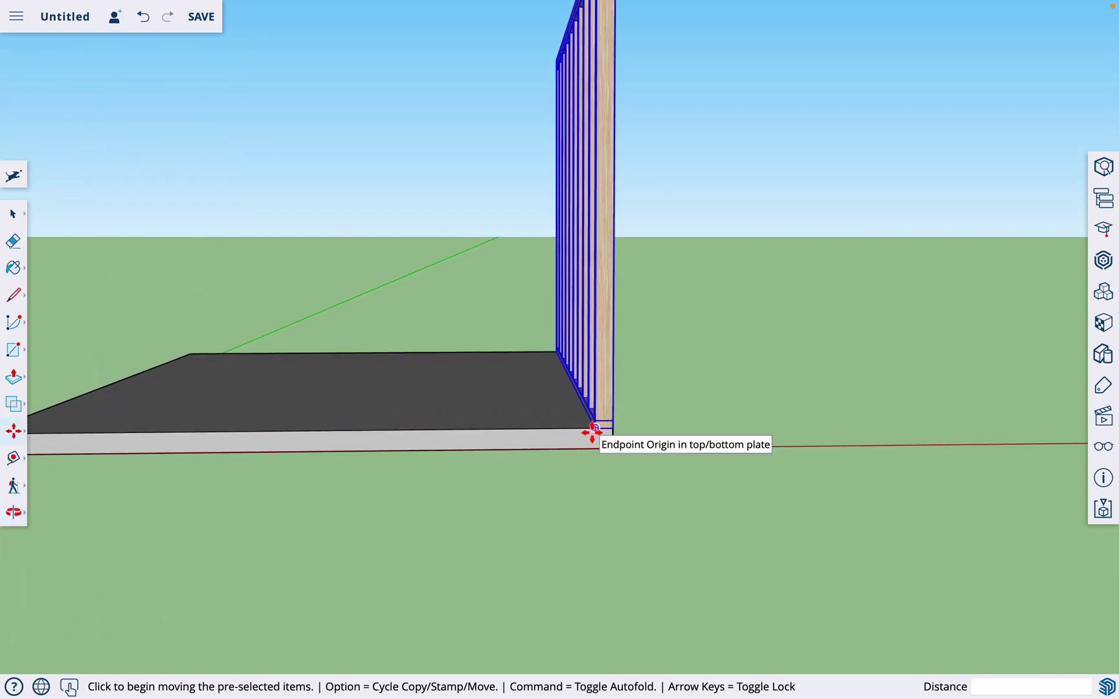
key("alt")
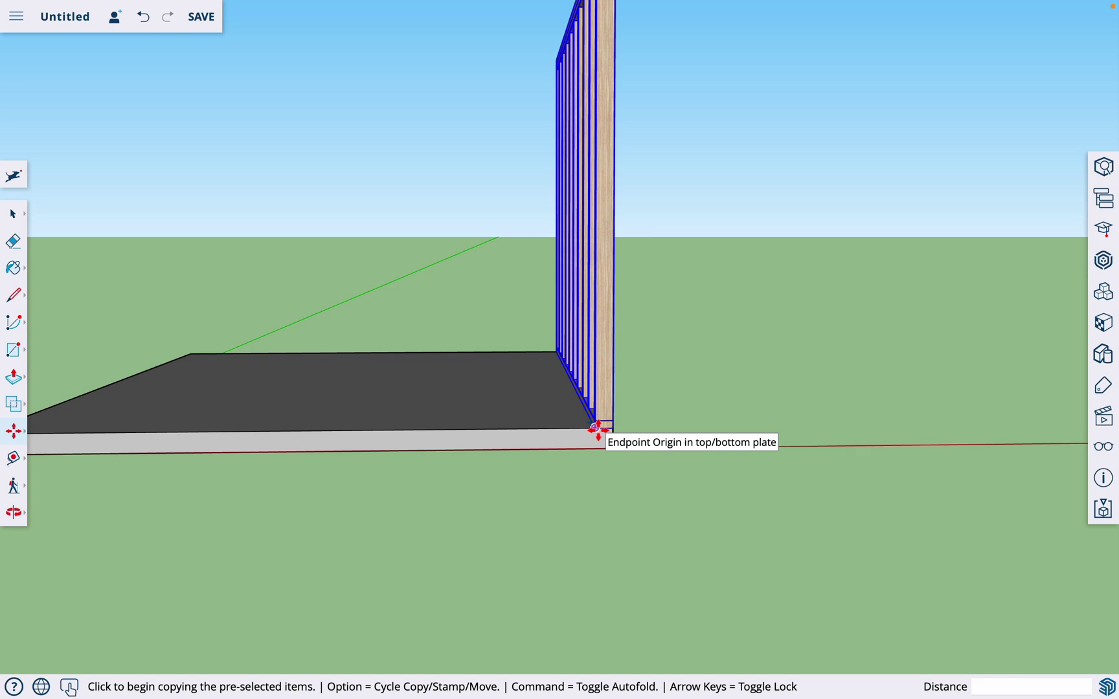
left_click(595, 429)
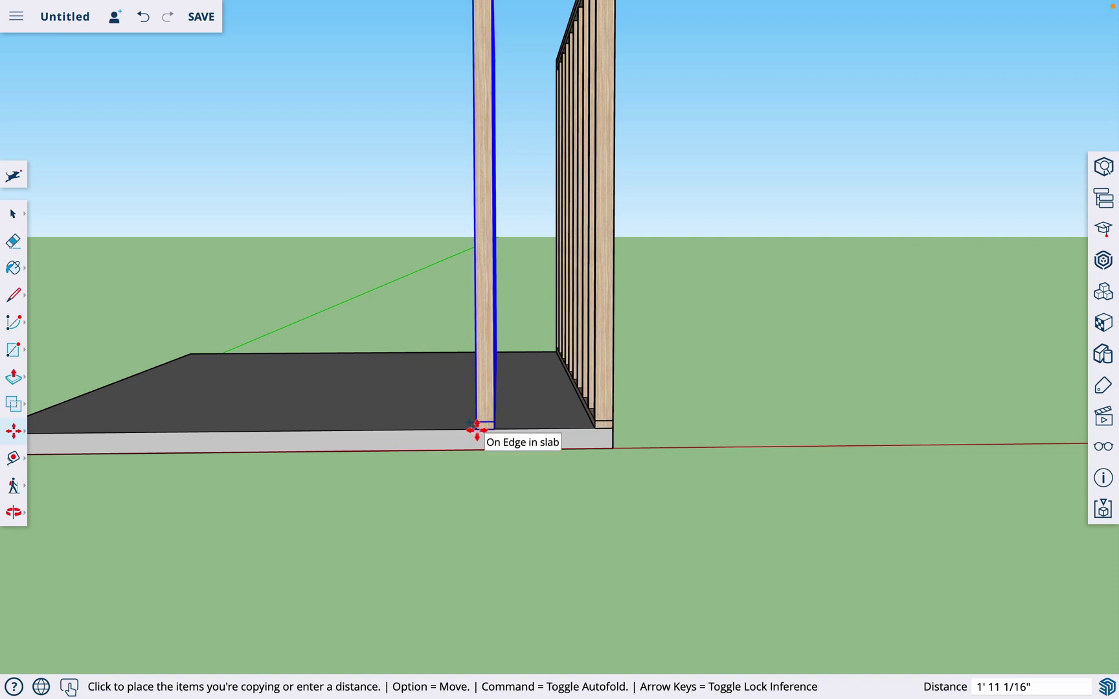
type("116.5")
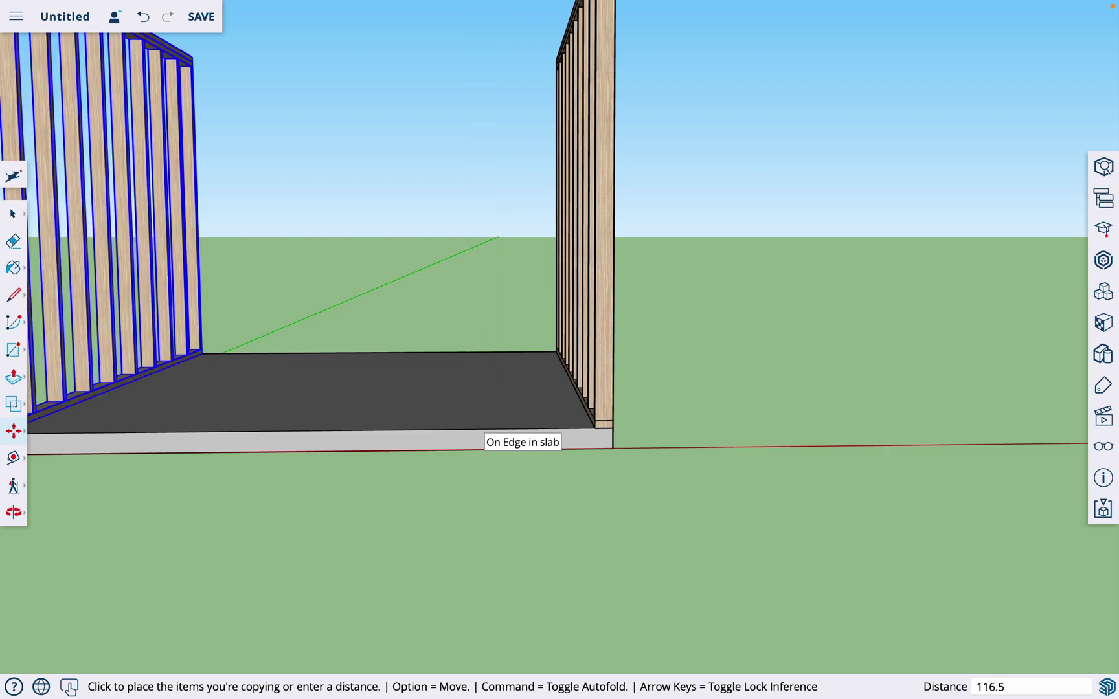
key("Return")
key("o")
left_click_drag(479, 433, 490, 523)
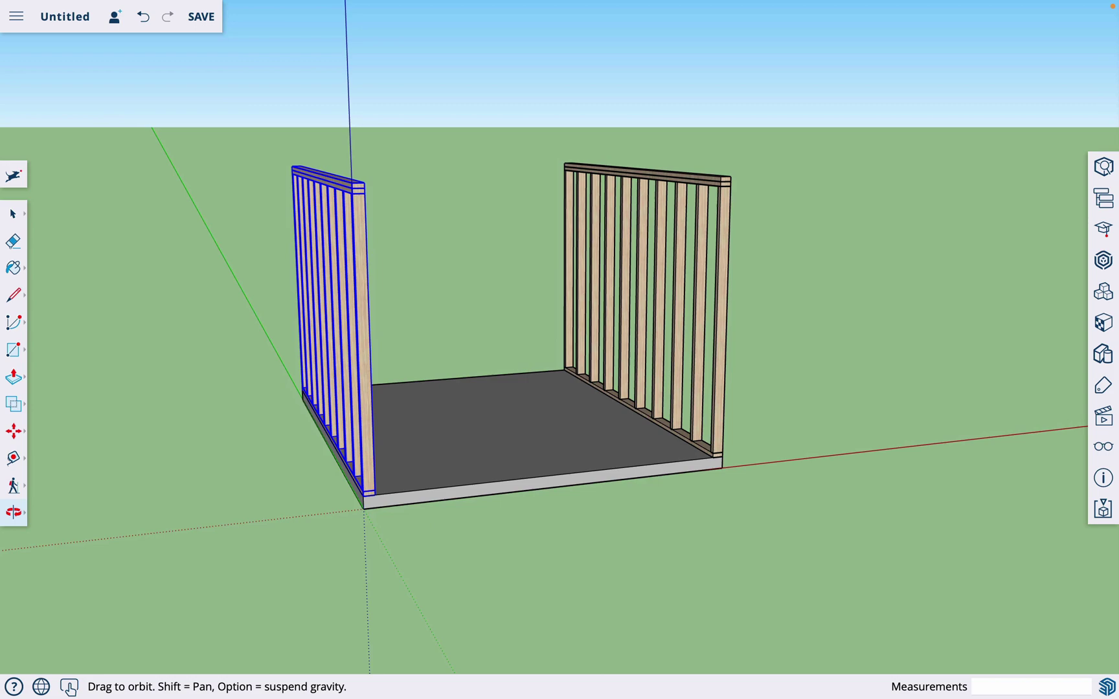
key("space")
left_click(407, 255)
Step: Delete the fifth stud from the front corner of the original wall to open a gap near its middle
key("o")
left_click_drag(440, 270, 404, 356)
scroll(657, 312, "up", 5)
scroll(674, 387, "down", 2)
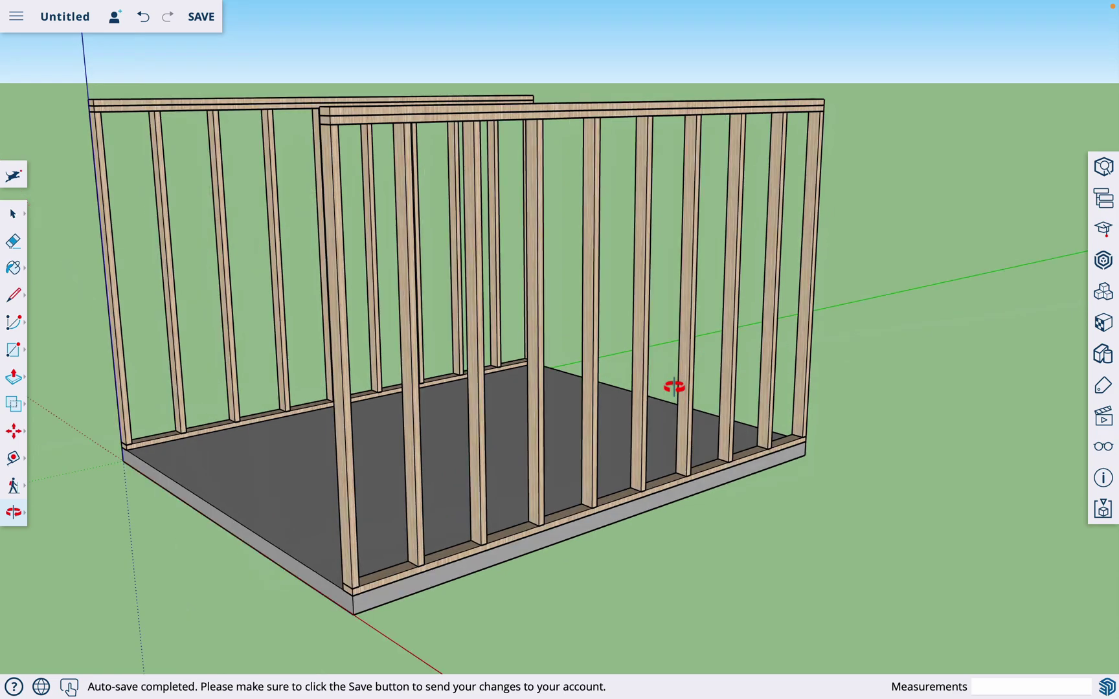
left_click_drag(547, 432, 738, 418)
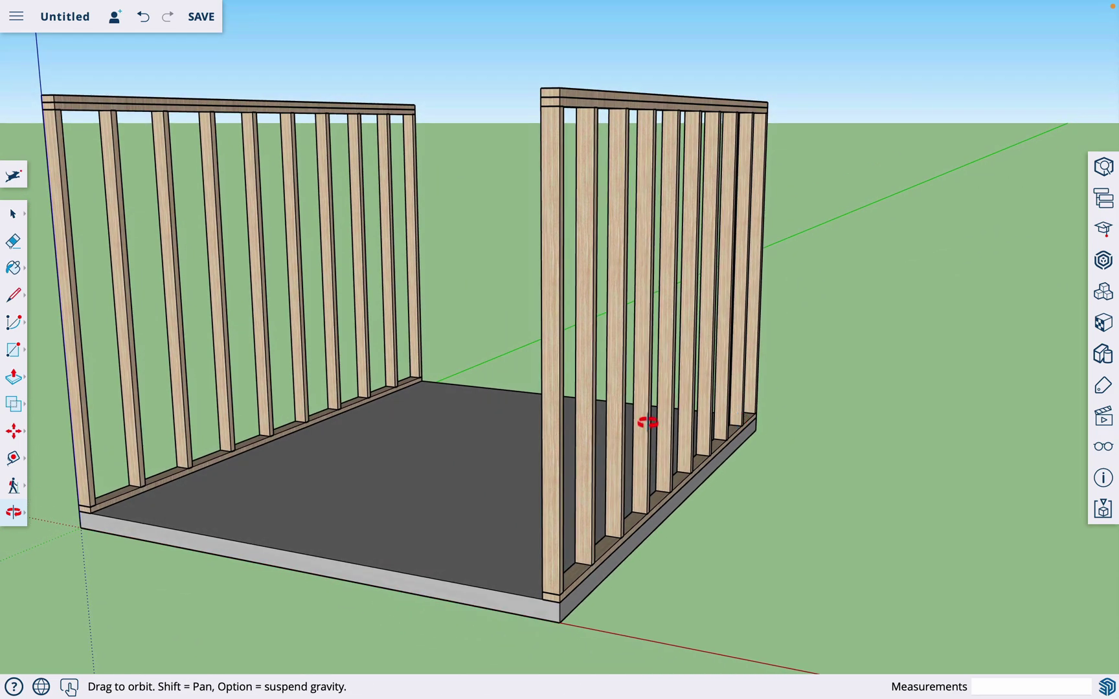
left_click_drag(647, 420, 562, 453)
key("space")
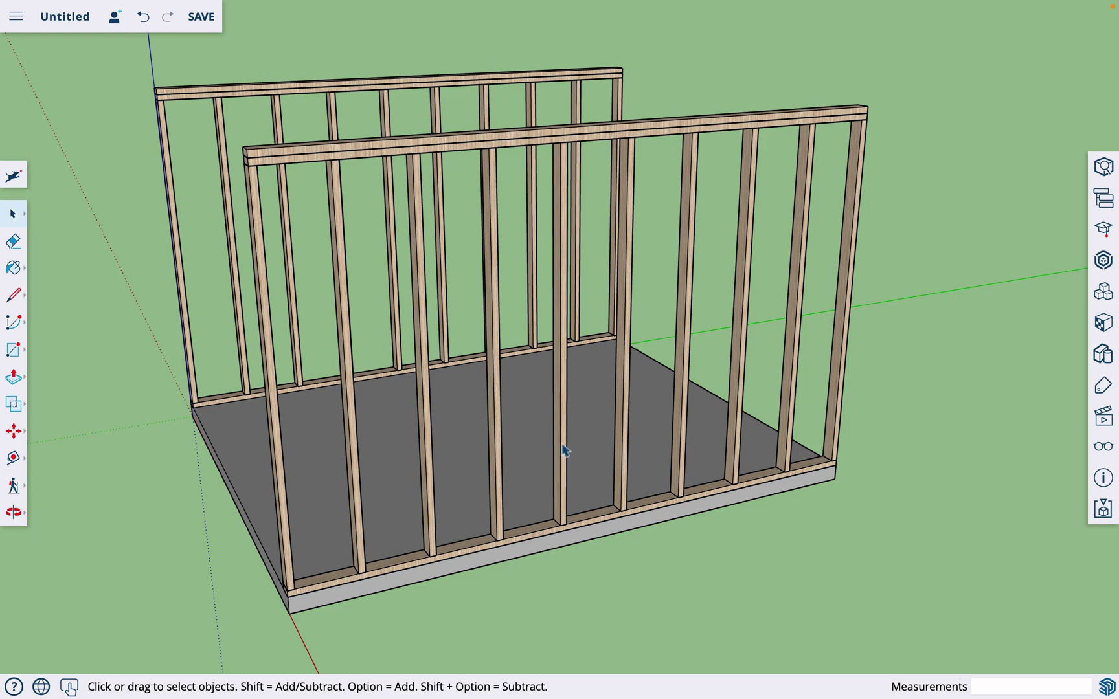
left_click(562, 450)
key("Delete")
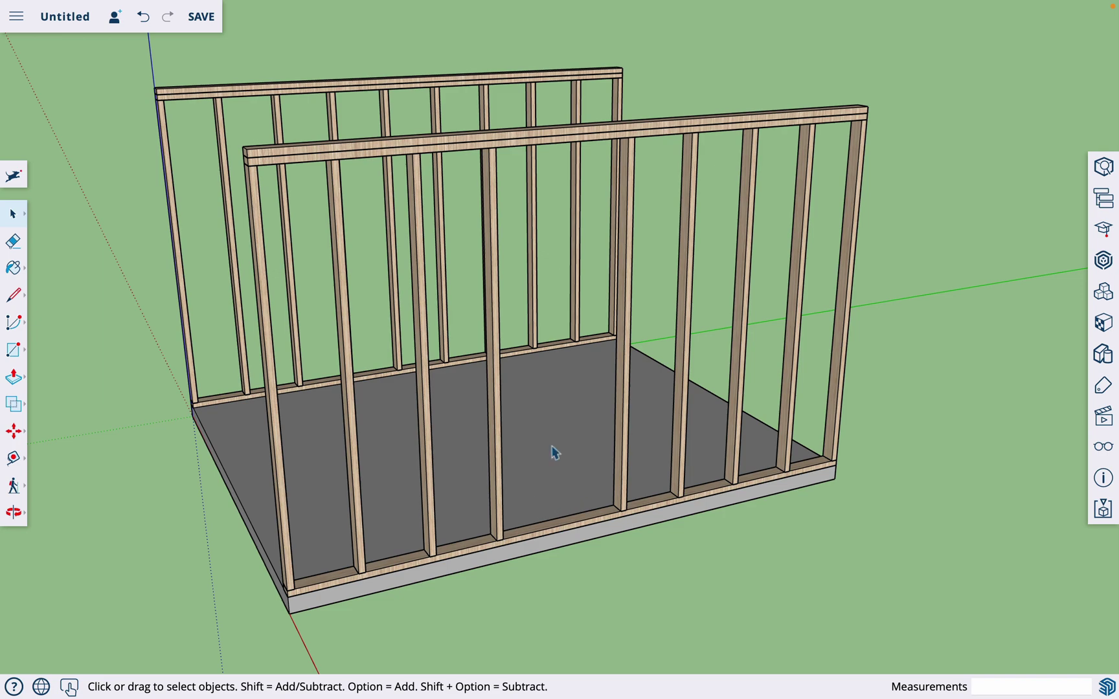
key("o")
left_click_drag(487, 494, 656, 446)
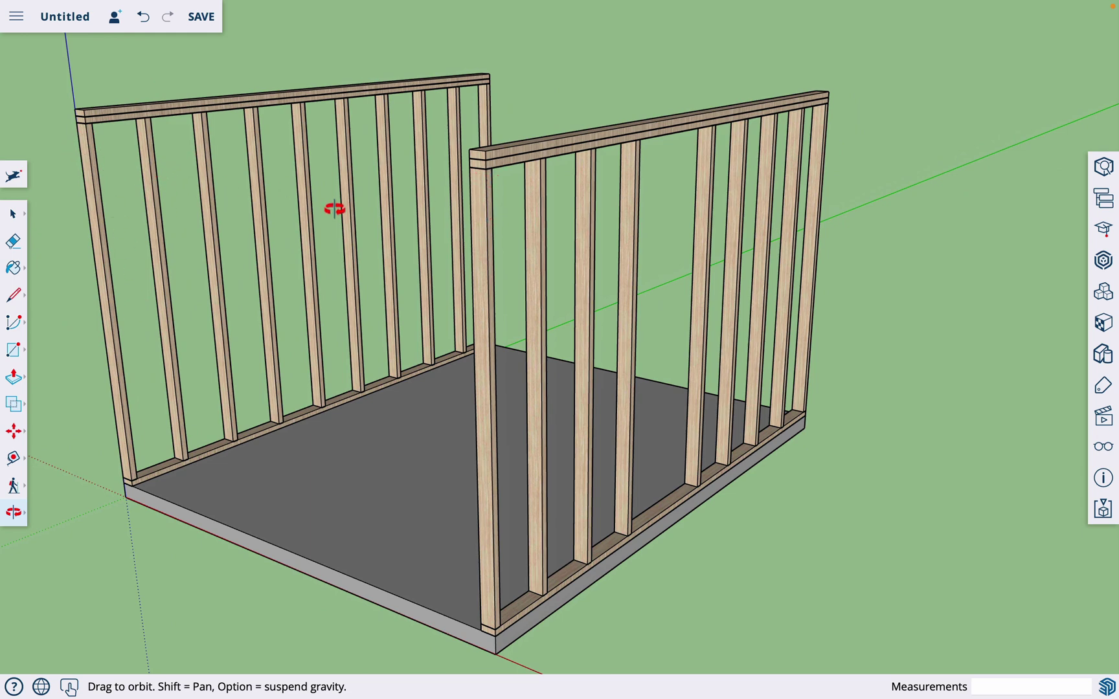
left_click_drag(443, 327, 553, 386)
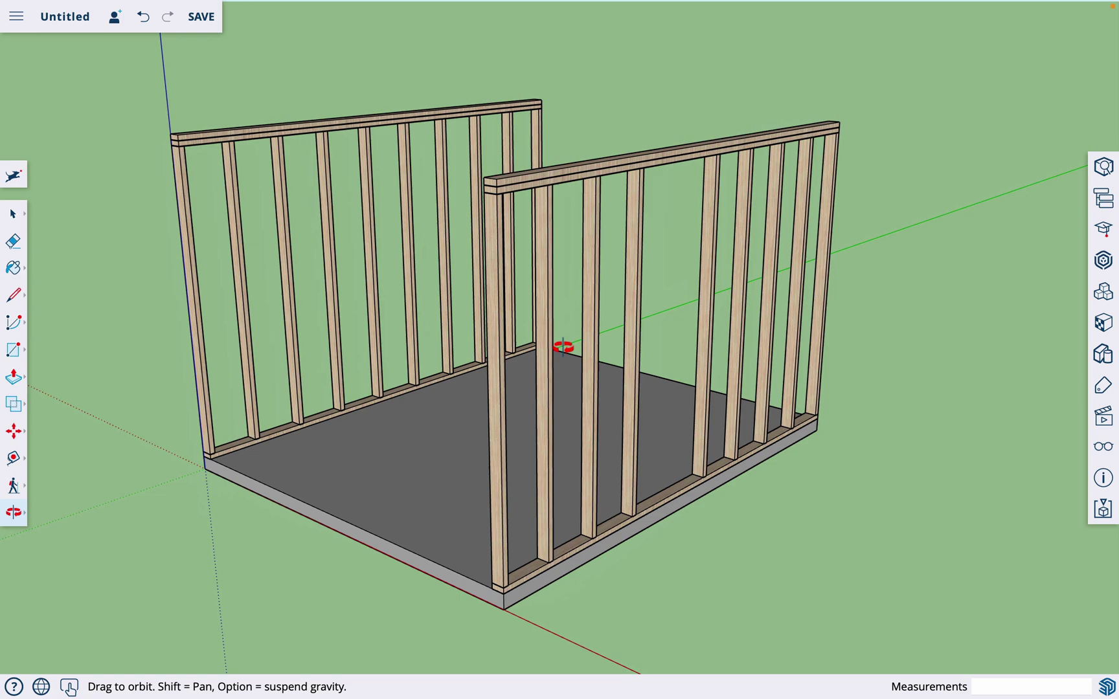
left_click_drag(435, 411, 521, 387)
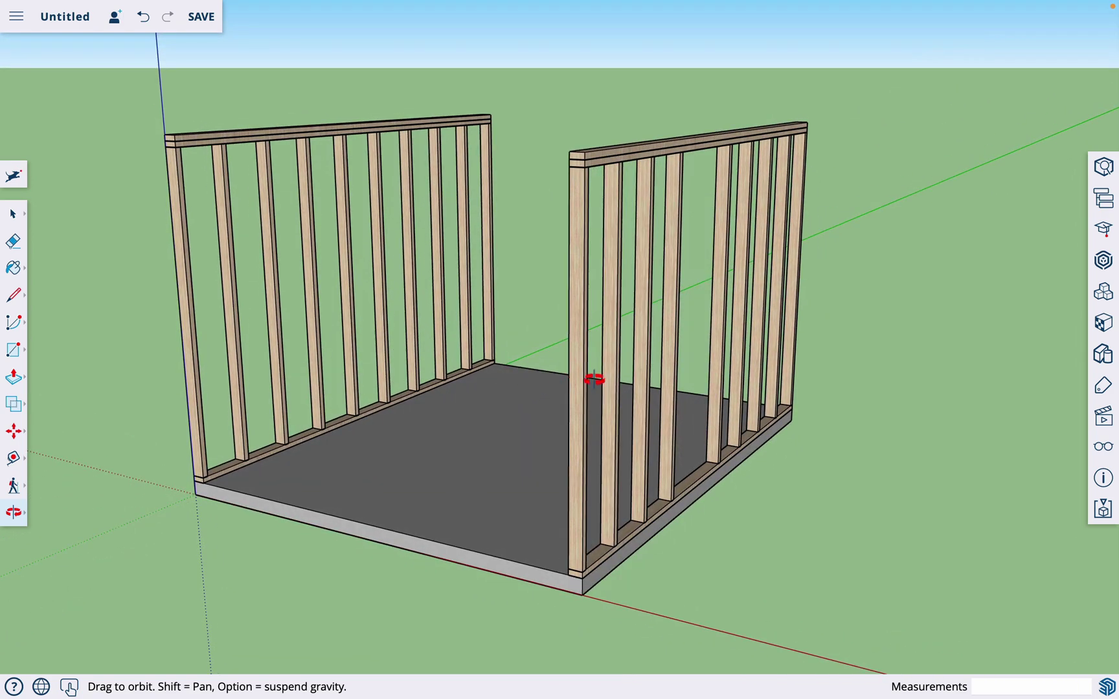
mouse_move(594, 380)
left_mouse_down()
mouse_move(580, 384)
mouse_move(578, 365)
left_mouse_up()
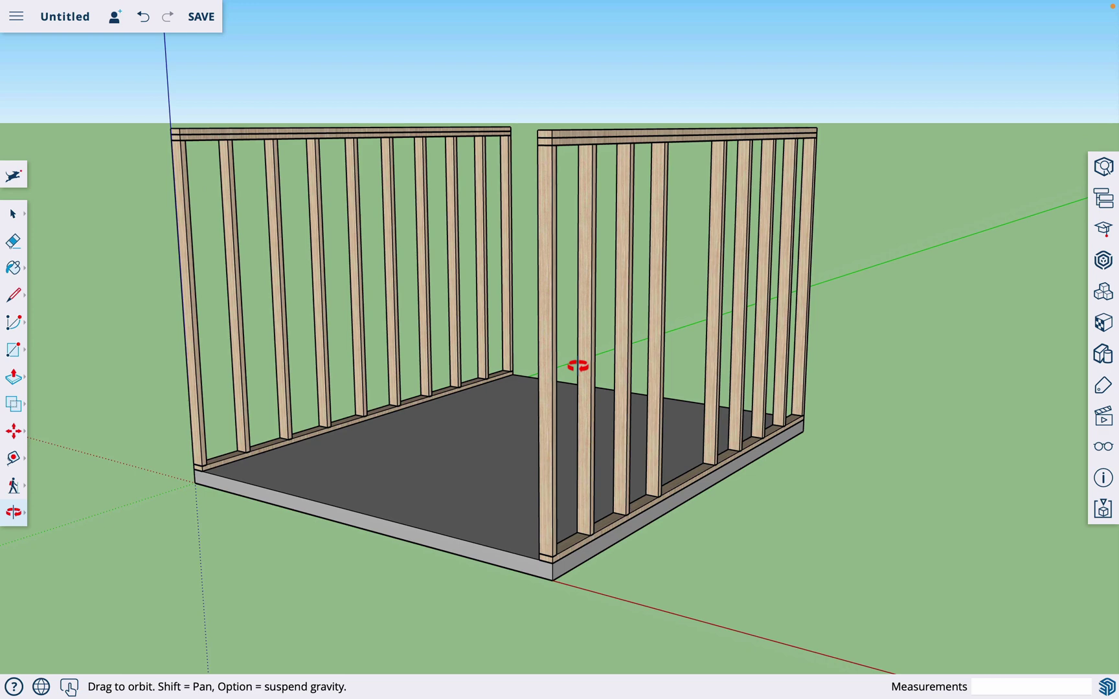